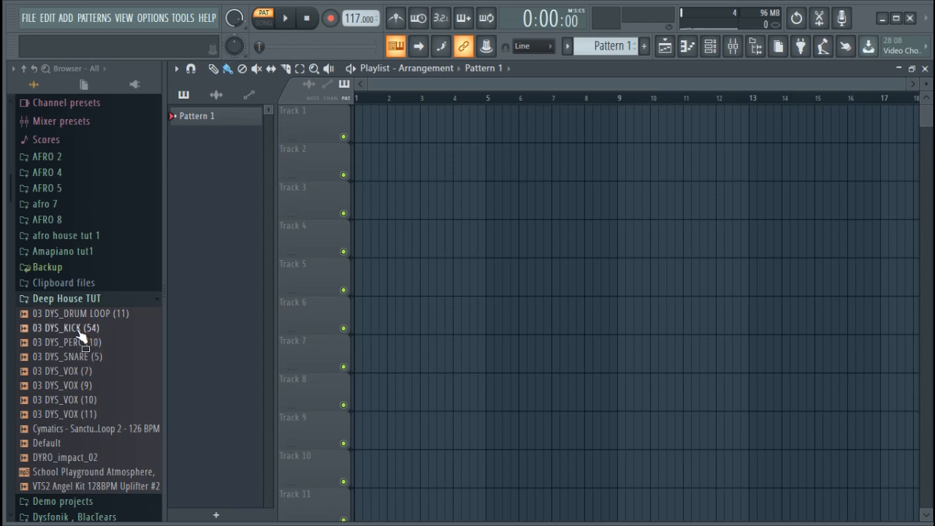
Step: Add the 03 DYS_KICK (54) sample to Track 1 of the playlist as an audio clip
{"action": "left_click_drag", "start_coordinate": [80, 334], "coordinate": [344, 137]}
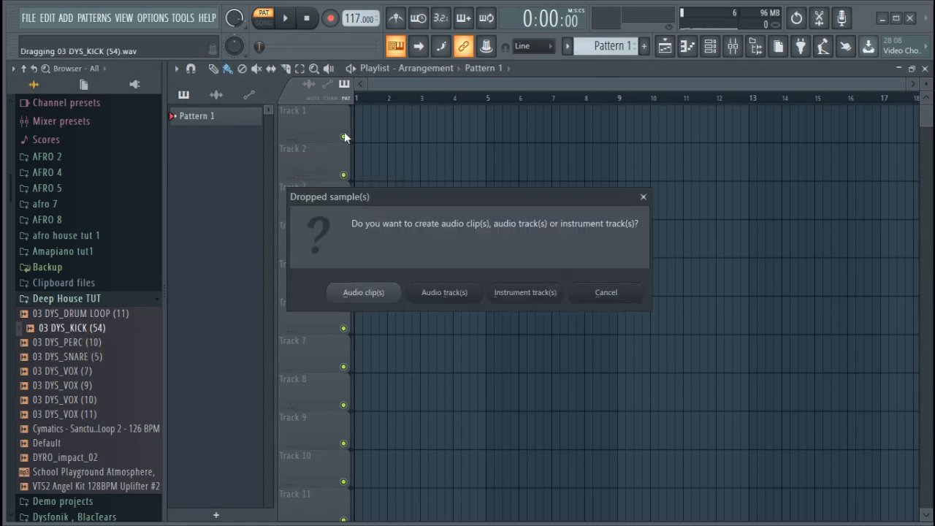
{"action": "left_click", "coordinate": [382, 294]}
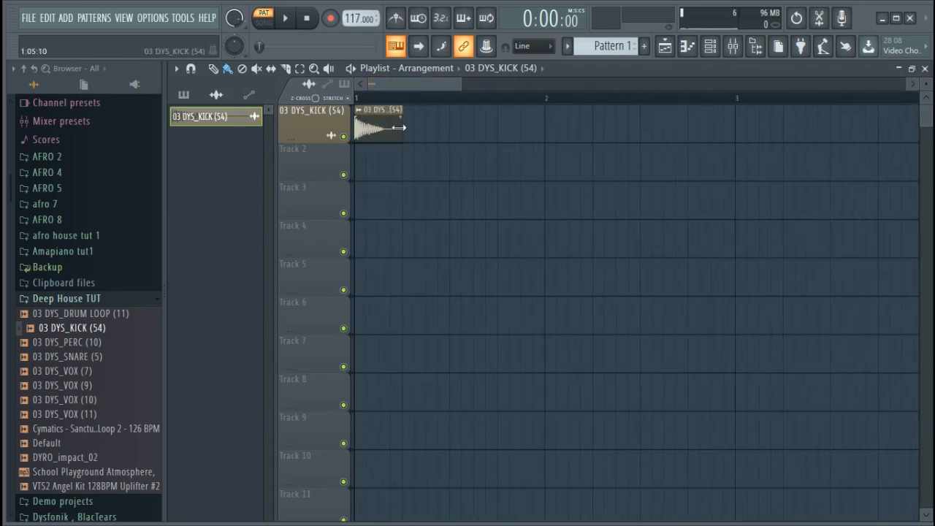
Step: Duplicate the kick clip on every beat along Track 1 so that it fills bars 1 to 8
{"action": "left_click_drag", "start_coordinate": [457, 81], "coordinate": [413, 81]}
{"action": "left_click_drag", "start_coordinate": [526, 164], "coordinate": [418, 129]}
{"action": "key", "text": "ctrl+b"}
{"action": "key", "text": "ctrl+b"}
{"action": "key", "text": "ctrl+b"}
{"action": "key", "text": "ctrl+b"}
{"action": "key", "text": "ctrl+b"}
{"action": "key", "text": "ctrl+b"}
{"action": "key", "text": "ctrl+b"}
{"action": "key", "text": "ctrl+b"}
{"action": "key", "text": "ctrl+b"}
{"action": "key", "text": "ctrl+b"}
{"action": "key", "text": "ctrl+b"}
{"action": "key", "text": "ctrl+b"}
{"action": "key", "text": "ctrl+b"}
{"action": "key", "text": "ctrl+b"}
{"action": "key", "text": "ctrl+b"}
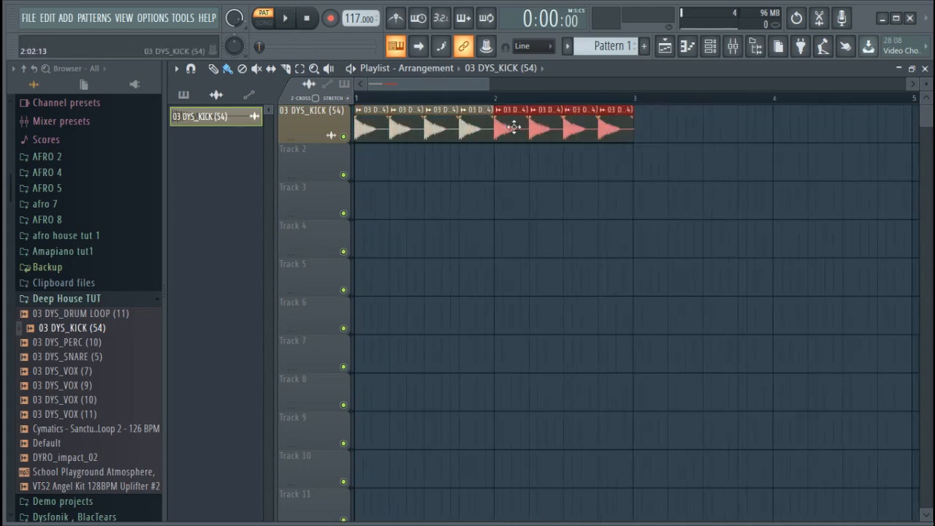
Step: Play the arrangement in song mode and check the kick's channel settings and its level on mixer track 1
{"action": "key", "text": "l"}
{"action": "key", "text": "space"}
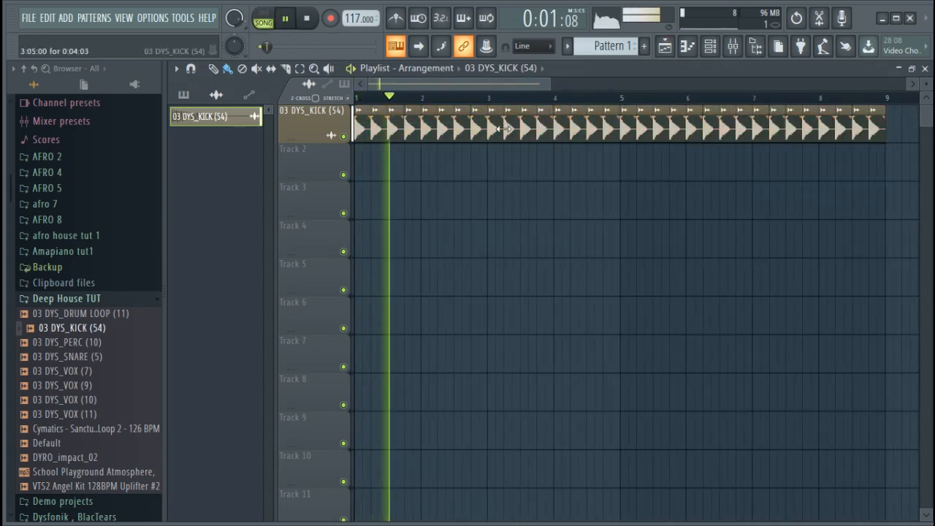
{"action": "double_click", "coordinate": [471, 132]}
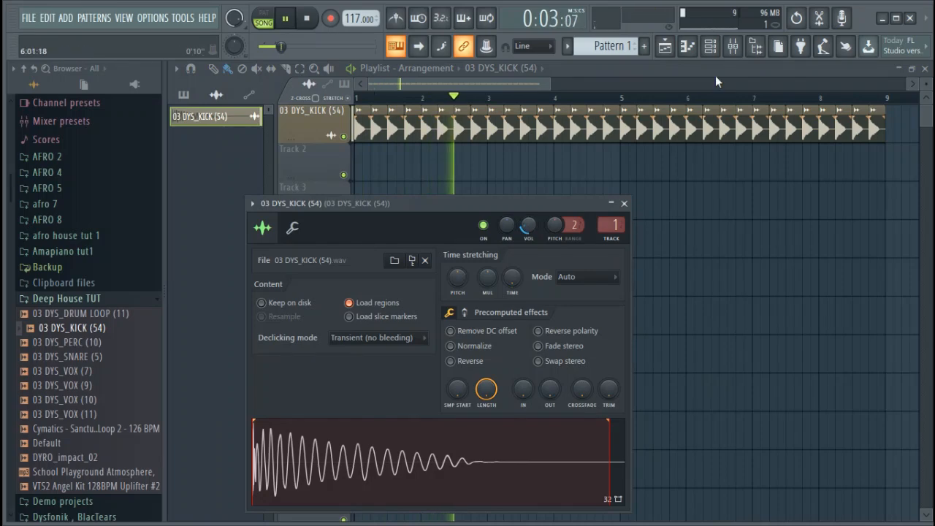
{"action": "left_click", "coordinate": [732, 46]}
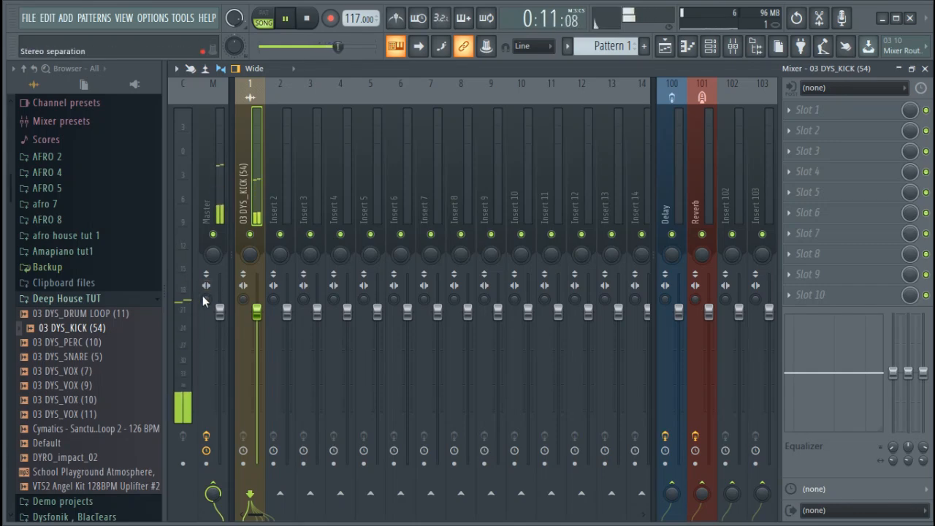
{"action": "left_click", "coordinate": [666, 48]}
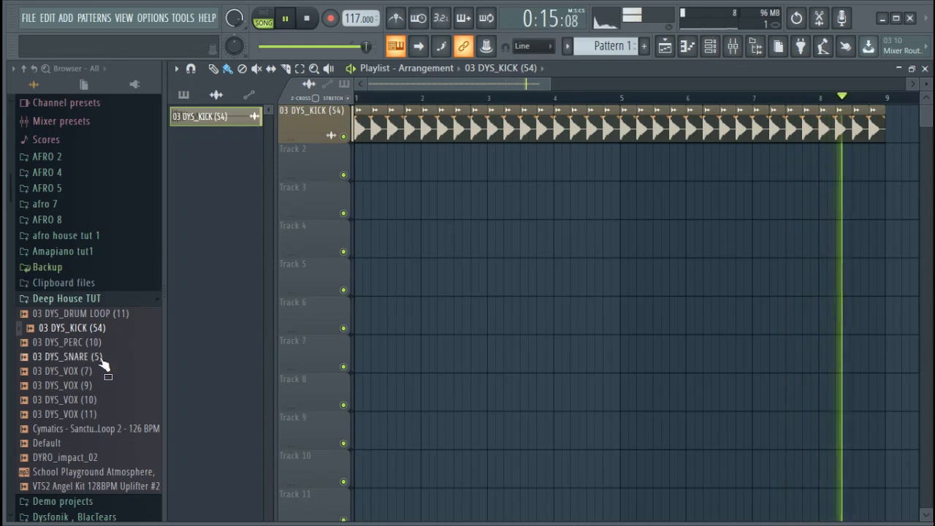
Step: Add 03 DYS_DRUM LOOP (11) to Track 2 as an audio clip and fit it to tempo using the 100 to 200 range
{"action": "left_click", "coordinate": [82, 314]}
{"action": "key", "text": "space"}
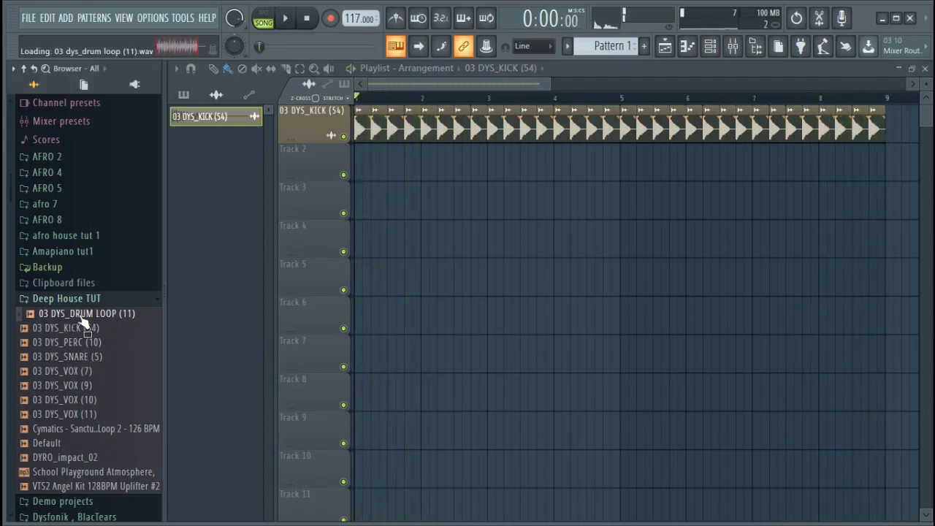
{"action": "left_click_drag", "start_coordinate": [82, 321], "coordinate": [324, 169]}
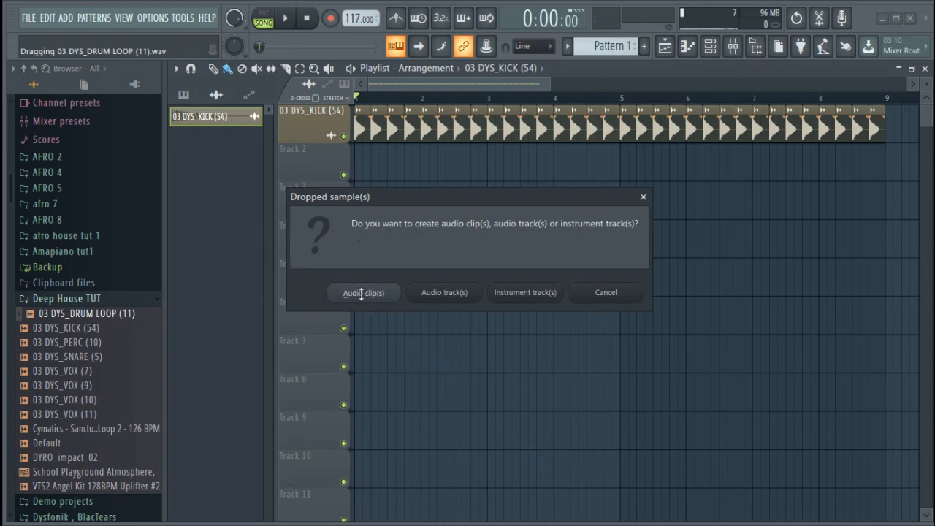
{"action": "left_click", "coordinate": [363, 292]}
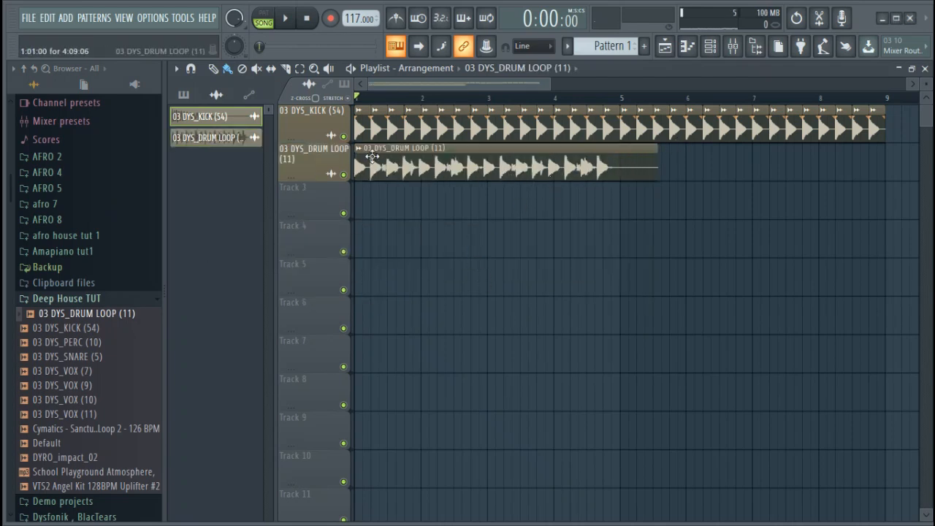
{"action": "left_click", "coordinate": [360, 150]}
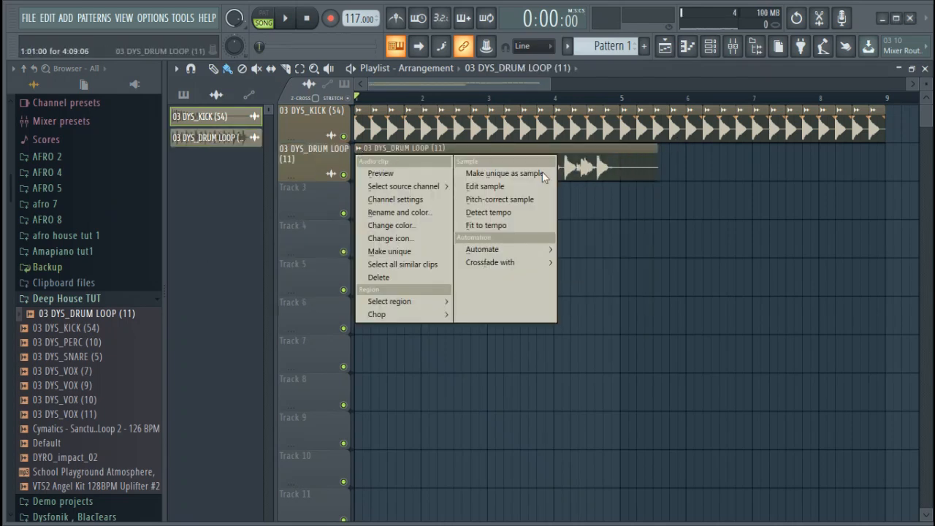
{"action": "left_click", "coordinate": [531, 225]}
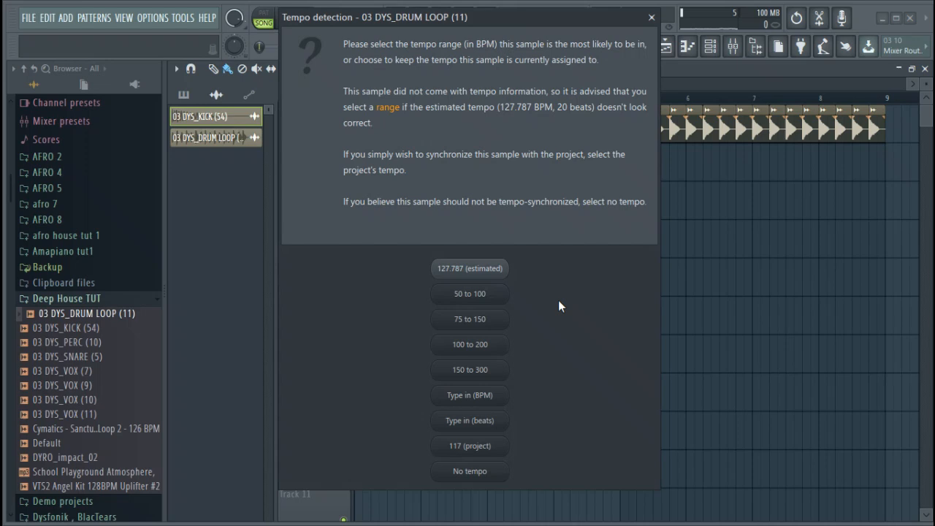
{"action": "left_click", "coordinate": [492, 348]}
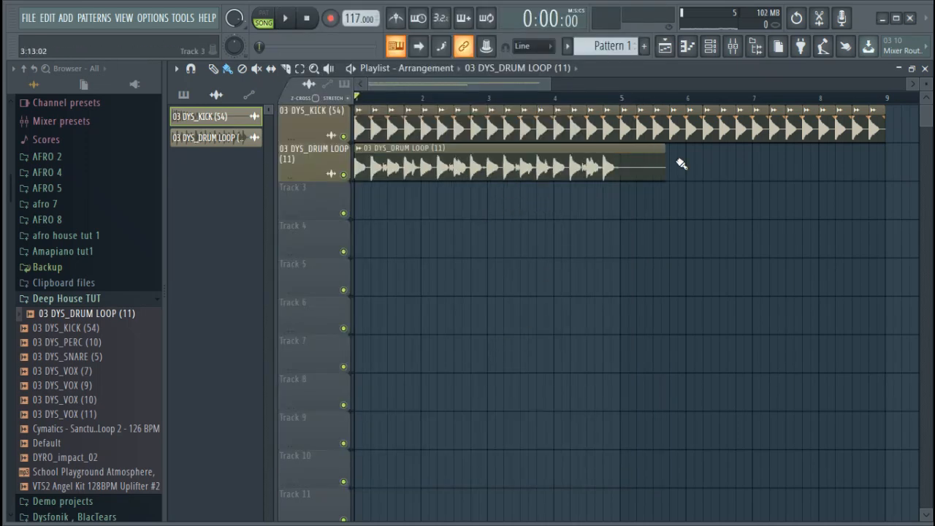
Step: Slice the drum loop clip at bar 5 and delete the leftover tail
{"action": "scroll", "coordinate": [619, 94], "scroll_direction": "up", "scroll_amount": 6}
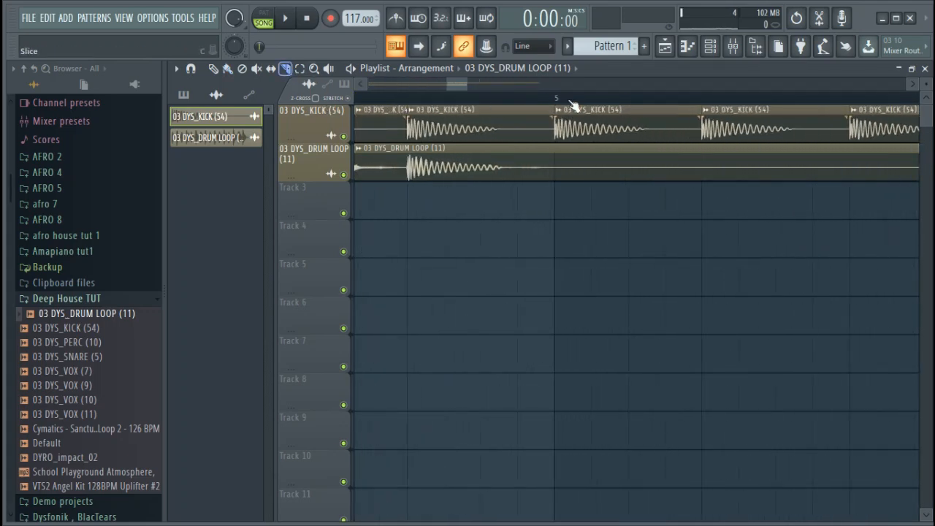
{"action": "left_click", "coordinate": [555, 177]}
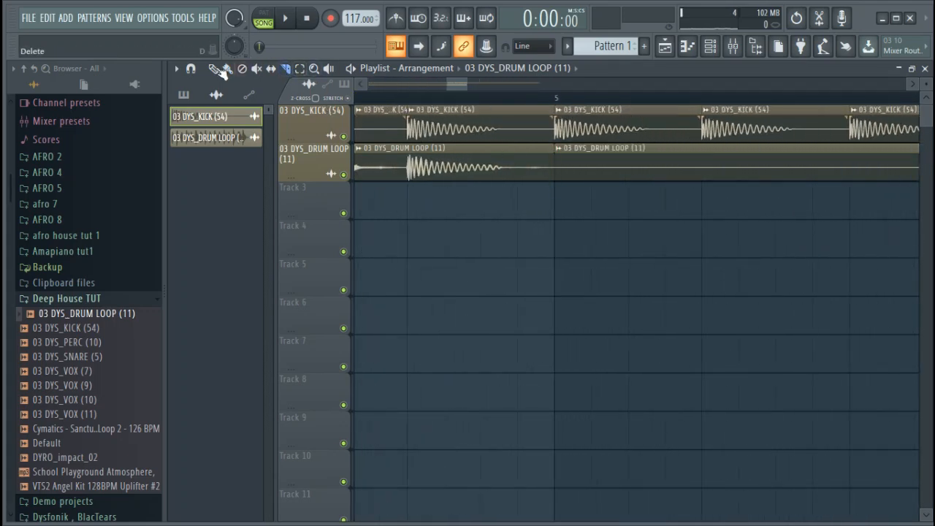
{"action": "right_click", "coordinate": [597, 167]}
{"action": "scroll", "coordinate": [568, 103], "scroll_direction": "down", "scroll_amount": 6}
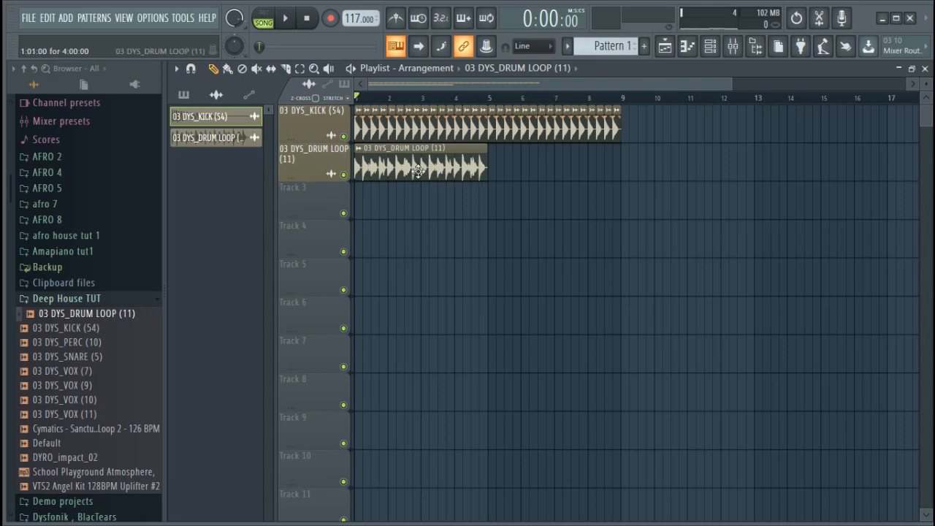
Step: Copy the four-bar drum loop clip to bar 5 on Track 2 and check its alignment with the kicks
{"action": "left_click_drag", "start_coordinate": [418, 170], "coordinate": [565, 170]}
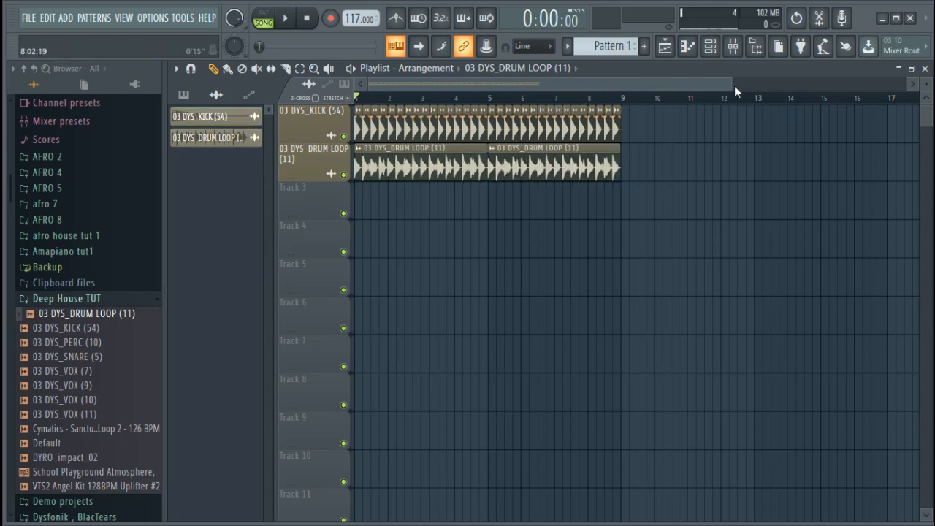
{"action": "left_click_drag", "start_coordinate": [734, 85], "coordinate": [442, 85]}
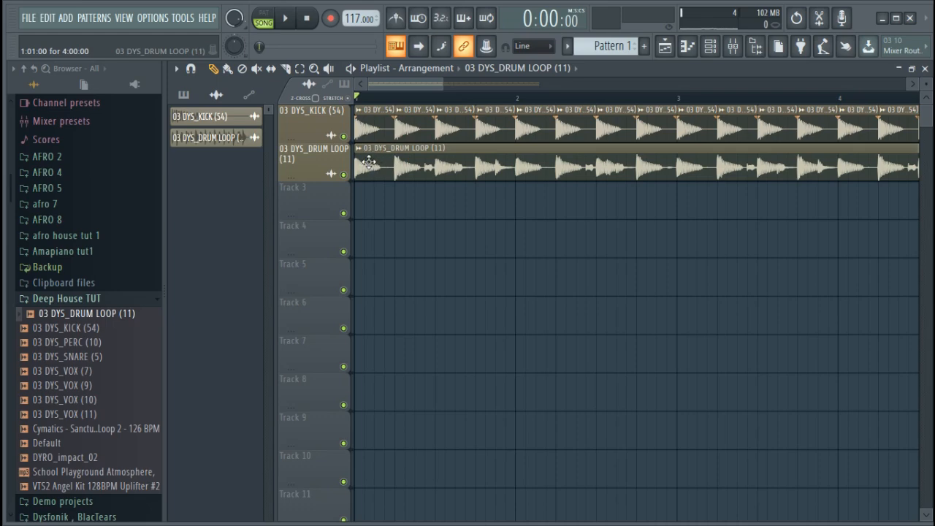
{"action": "scroll", "coordinate": [431, 110], "scroll_direction": "down", "scroll_amount": 10}
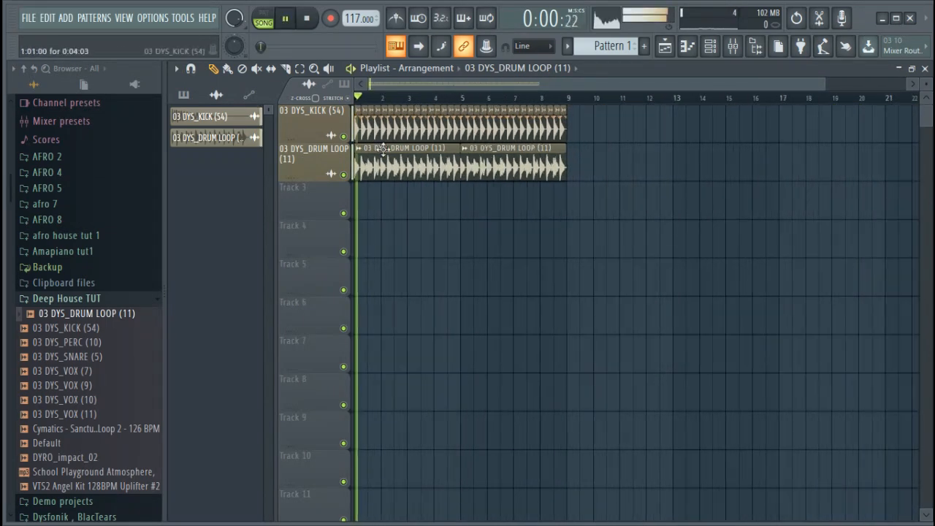
Step: Route the drum loop channel to mixer track 2 and load Fruity Parametric EQ 2 in its first effect slot
{"action": "left_click", "coordinate": [447, 147]}
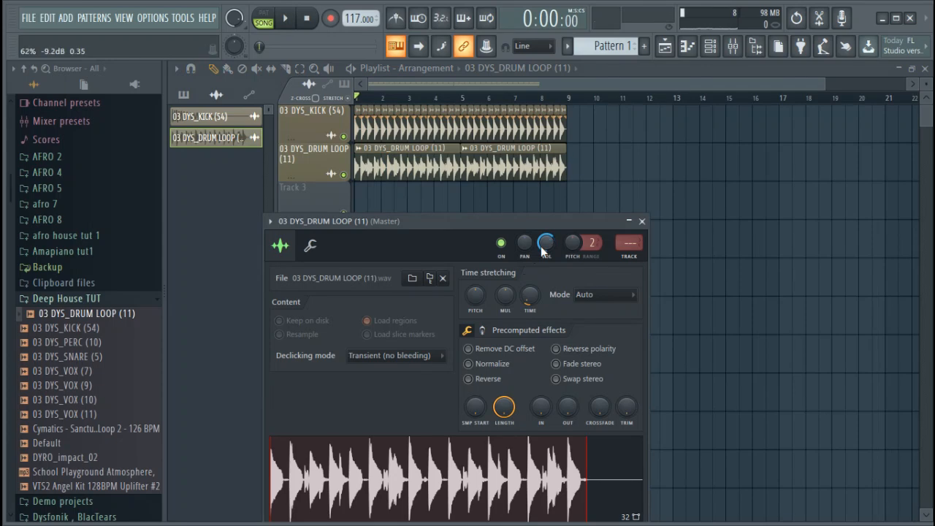
{"action": "left_click", "coordinate": [645, 255]}
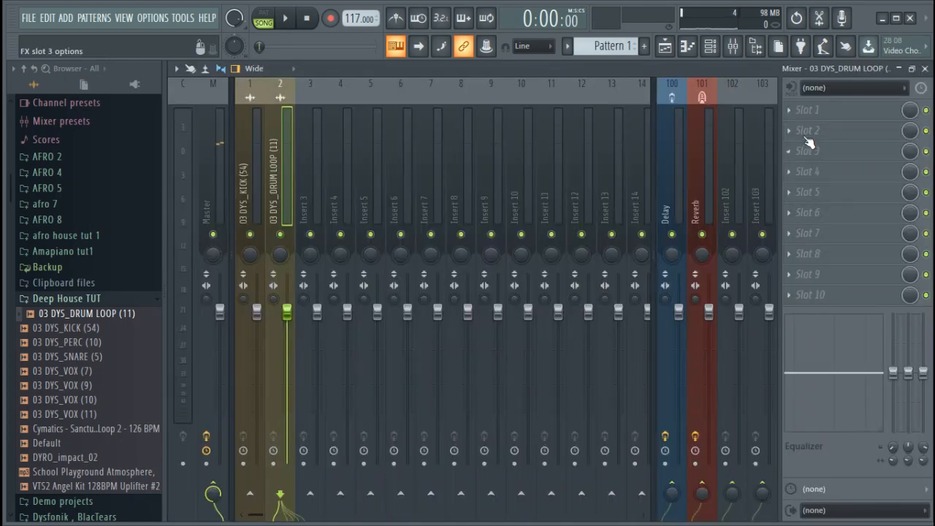
{"action": "left_click", "coordinate": [805, 111]}
{"action": "left_click", "coordinate": [645, 77]}
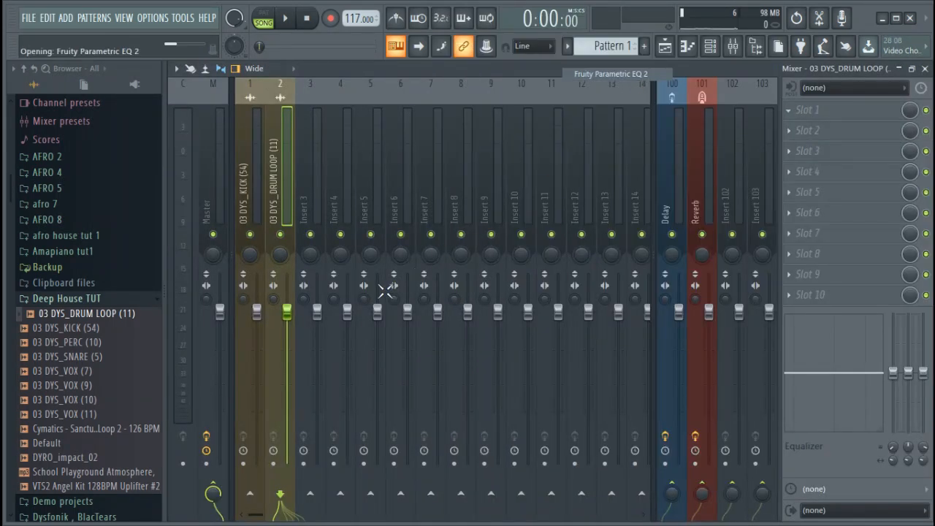
Step: Cut the drum loop's low end by pulling the EQ's band 1, at about 61 Hz, down to its minimum
{"action": "left_click_drag", "start_coordinate": [344, 349], "coordinate": [343, 406]}
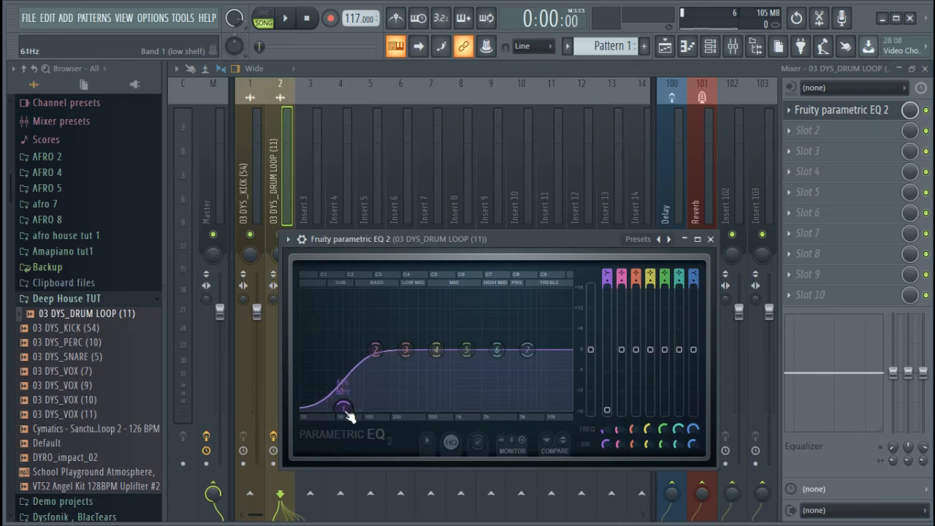
{"action": "key", "text": "space"}
{"action": "left_click", "coordinate": [276, 185]}
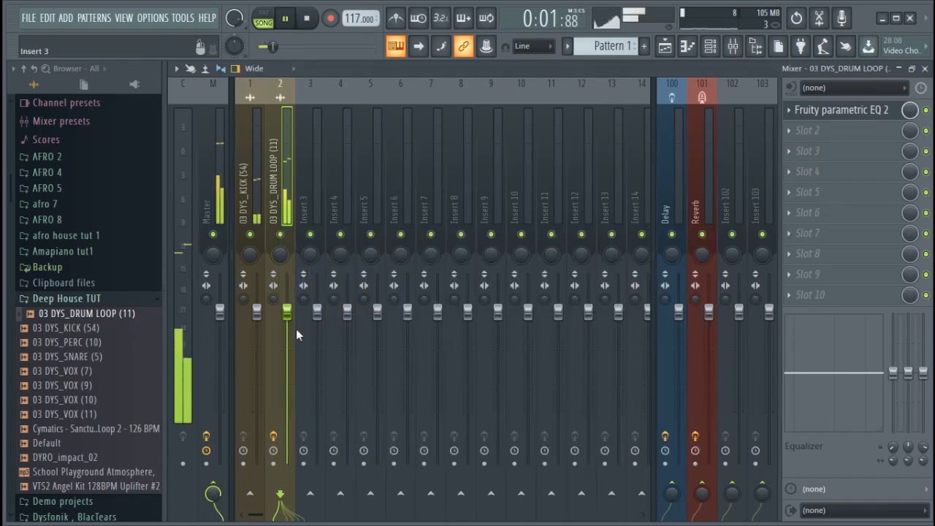
Step: Lower the drum loop's mixer fader well below the kick's and check the balance during playback
{"action": "left_click_drag", "start_coordinate": [287, 312], "coordinate": [288, 351]}
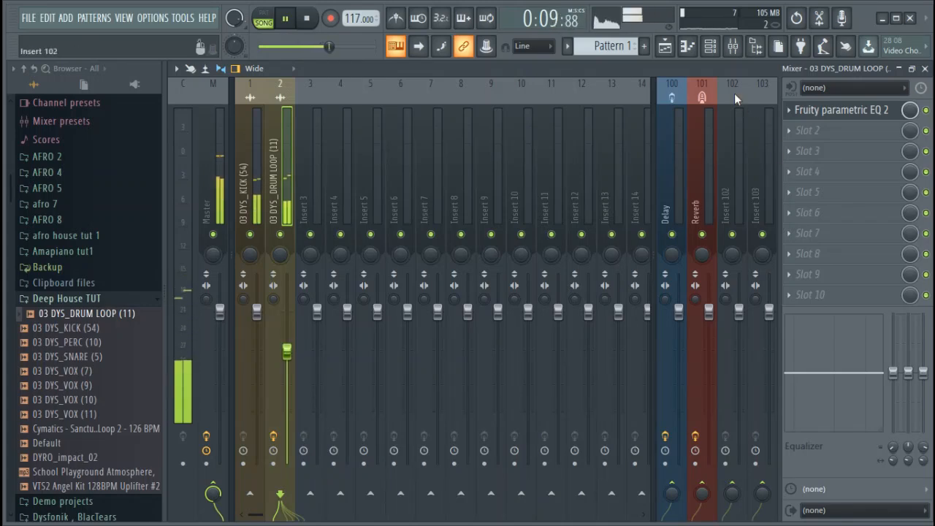
{"action": "key", "text": "space"}
{"action": "left_click", "coordinate": [712, 46]}
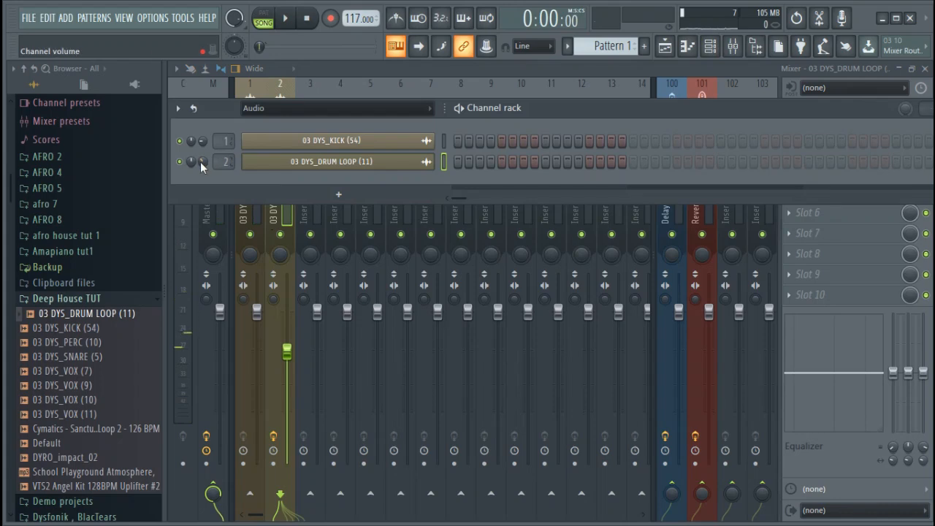
{"action": "left_click", "coordinate": [288, 219]}
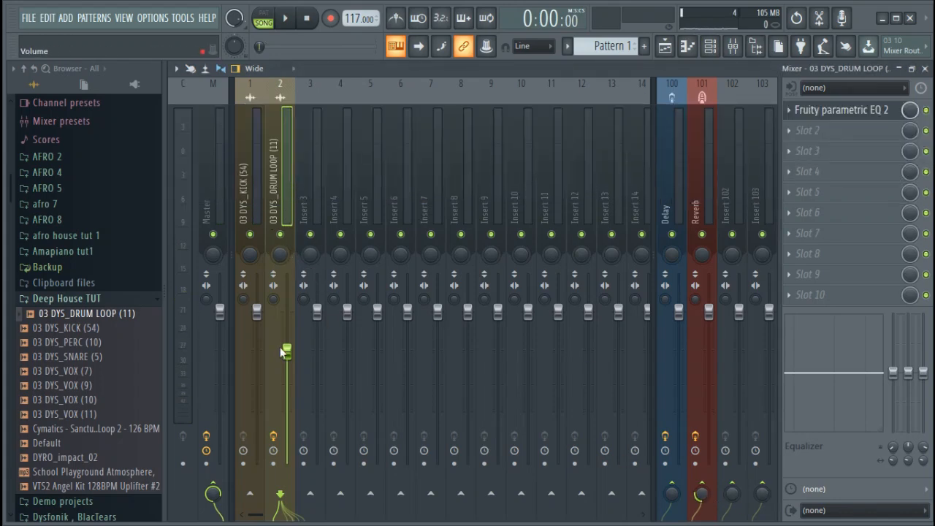
{"action": "left_click_drag", "start_coordinate": [287, 351], "coordinate": [287, 361]}
{"action": "key", "text": "space"}
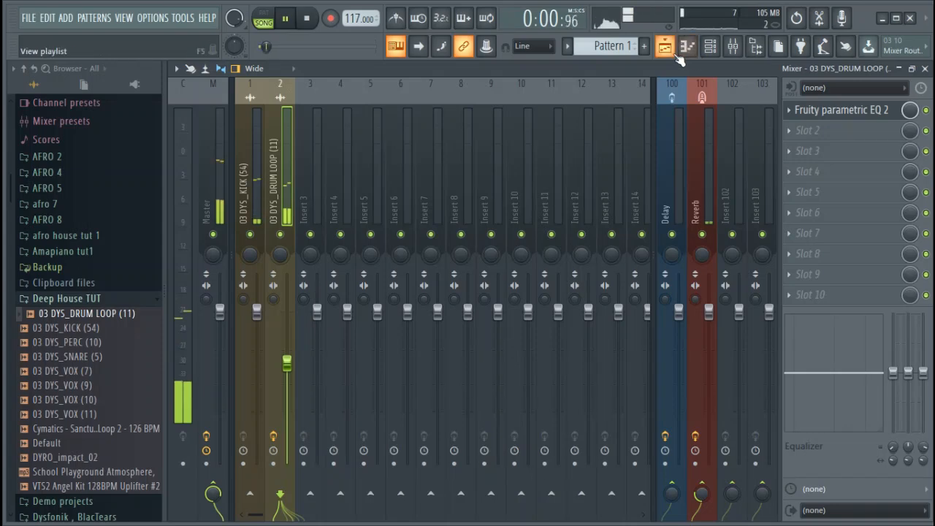
{"action": "left_click", "coordinate": [666, 48]}
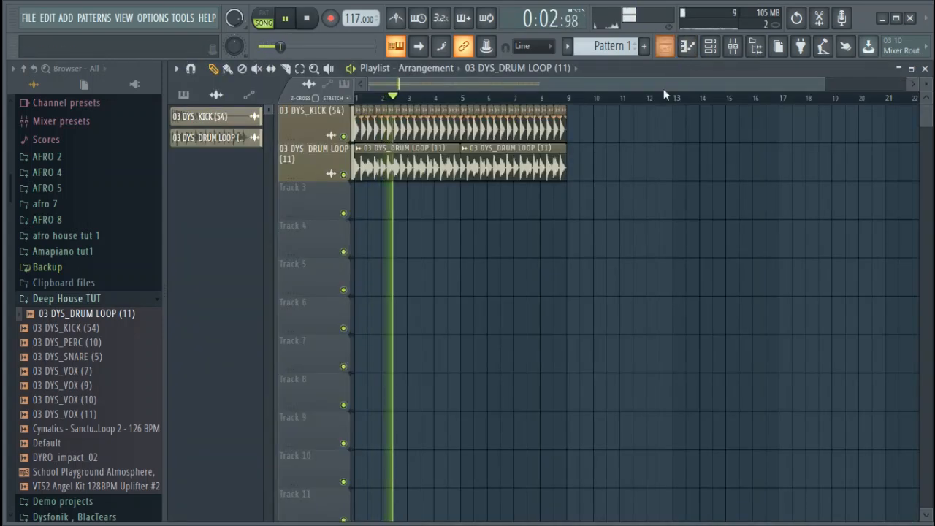
{"action": "key", "text": "space"}
Step: Add Cymatics - Sanctuary Top Drum Loop 2 - 126 BPM to Track 3 as an audio clip and fit it to the project tempo
{"action": "left_click", "coordinate": [100, 430]}
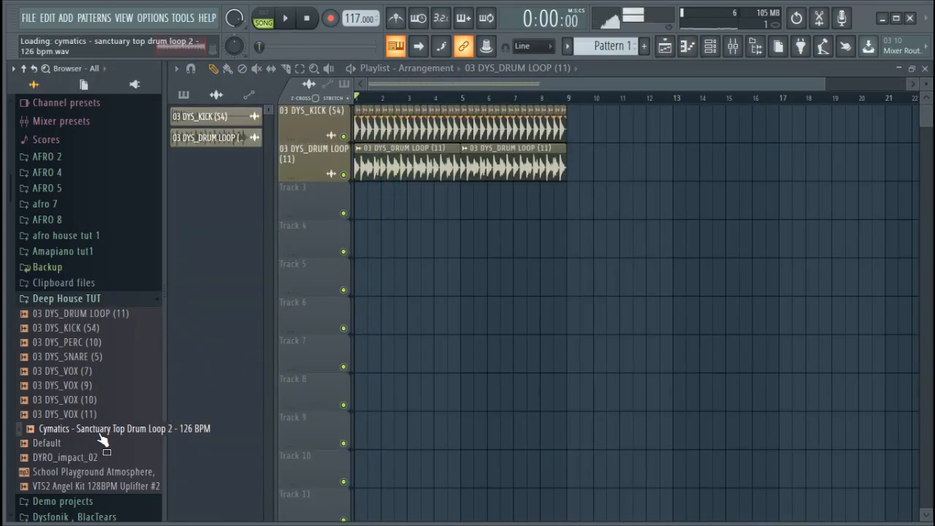
{"action": "left_click_drag", "start_coordinate": [103, 438], "coordinate": [303, 202]}
{"action": "left_click", "coordinate": [364, 291]}
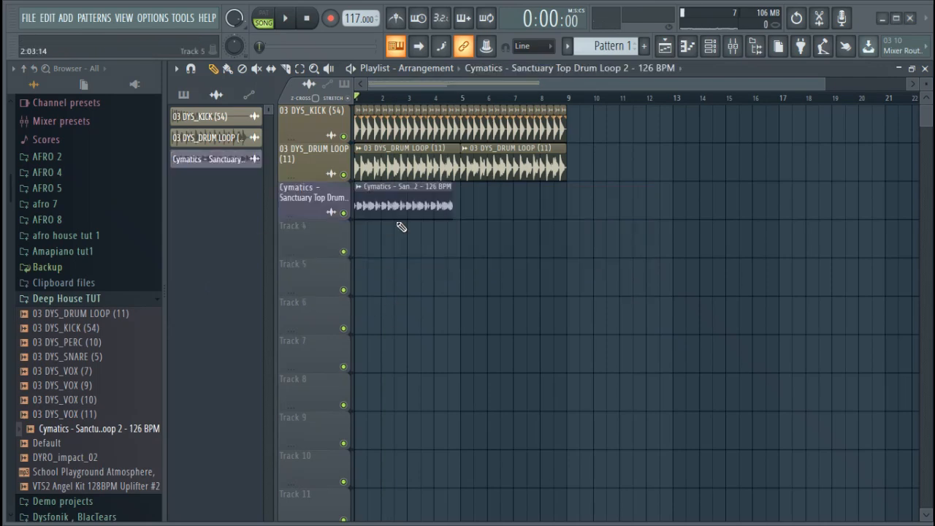
{"action": "left_click", "coordinate": [357, 192]}
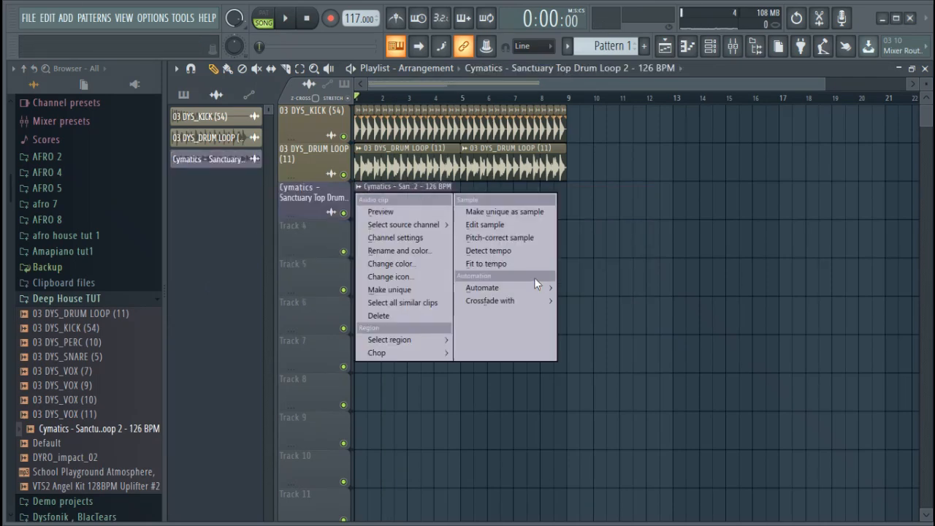
{"action": "left_click", "coordinate": [486, 264]}
{"action": "left_click", "coordinate": [483, 339]}
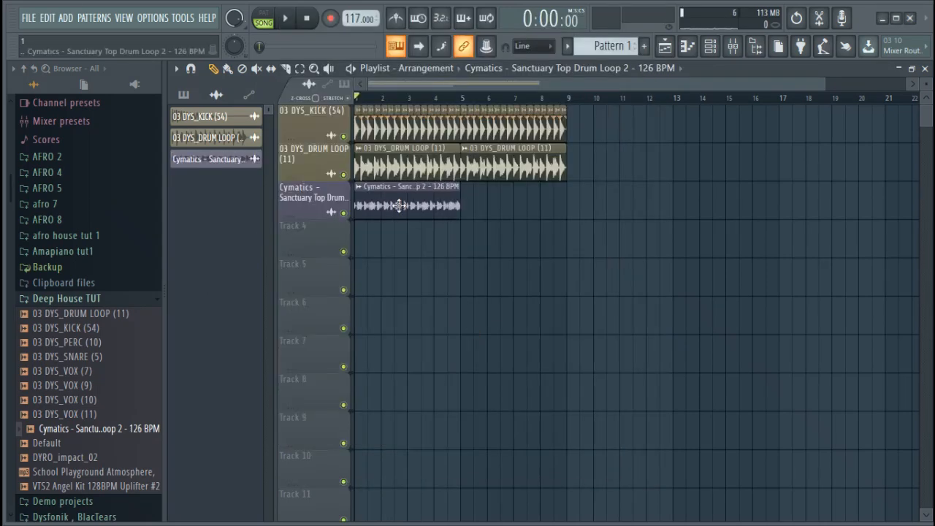
Step: Route the Cymatics top drum loop to mixer track 3 and load Fruity Parametric EQ 2 in its first effect slot
{"action": "double_click", "coordinate": [398, 206]}
{"action": "double_click", "coordinate": [648, 267]}
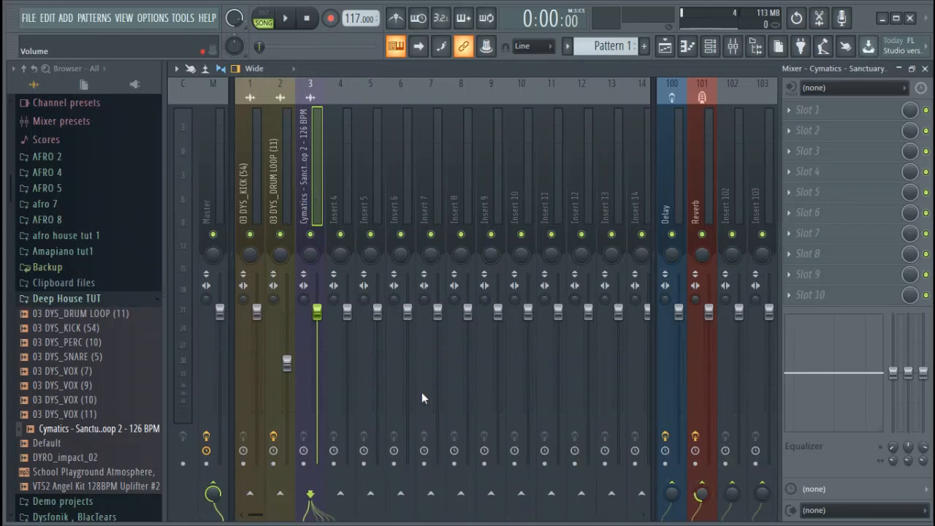
{"action": "left_click", "coordinate": [829, 109]}
{"action": "left_click", "coordinate": [632, 73]}
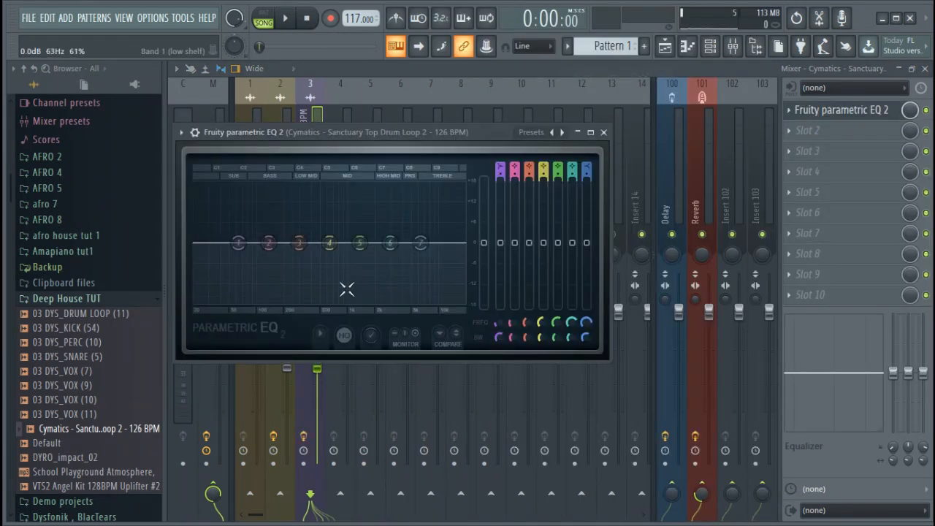
Step: Set band 1 of the Cymatics top loop's EQ to high pass and raise its cutoff to just below band 3
{"action": "right_click", "coordinate": [238, 243]}
{"action": "mouse_move", "coordinate": [278, 291]}
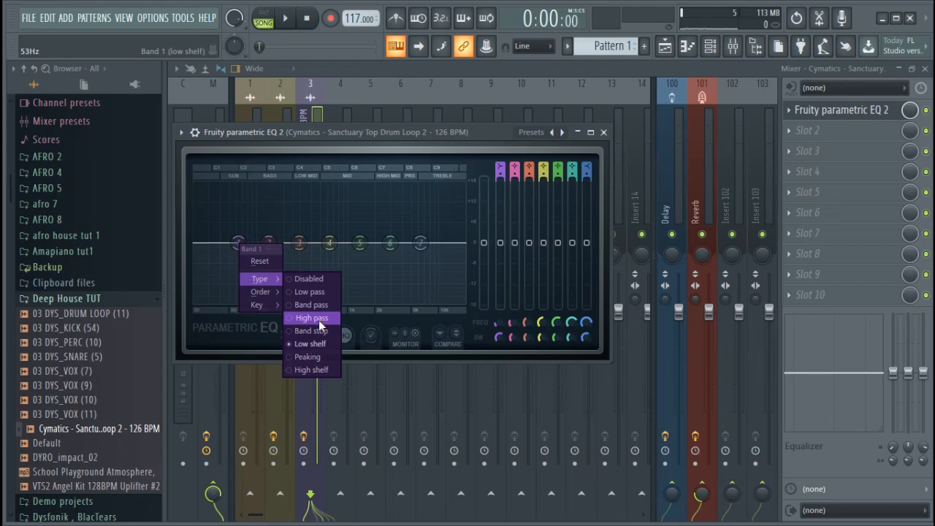
{"action": "left_click", "coordinate": [319, 318]}
{"action": "left_click_drag", "start_coordinate": [238, 243], "coordinate": [268, 243]}
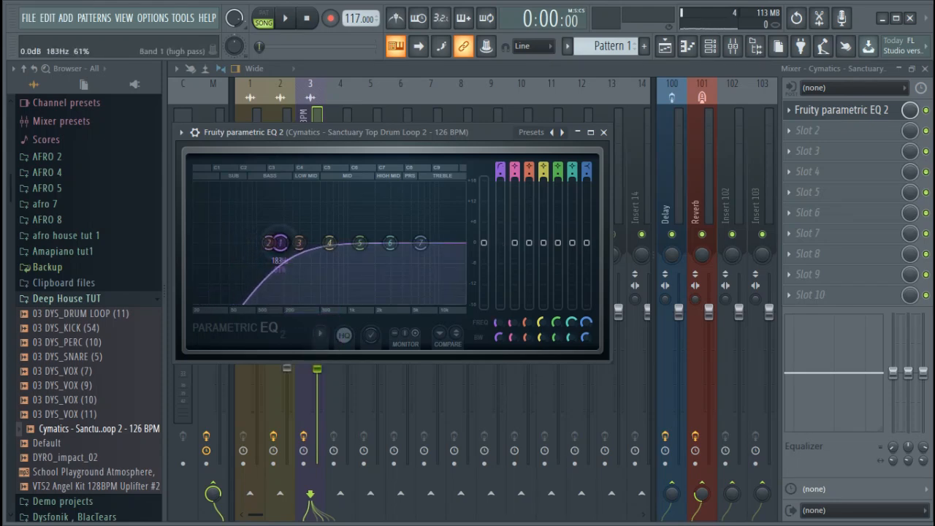
{"action": "mouse_move", "coordinate": [285, 245]}
{"action": "left_mouse_down"}
{"action": "mouse_move", "coordinate": [267, 243]}
{"action": "mouse_move", "coordinate": [301, 244]}
{"action": "left_mouse_up"}
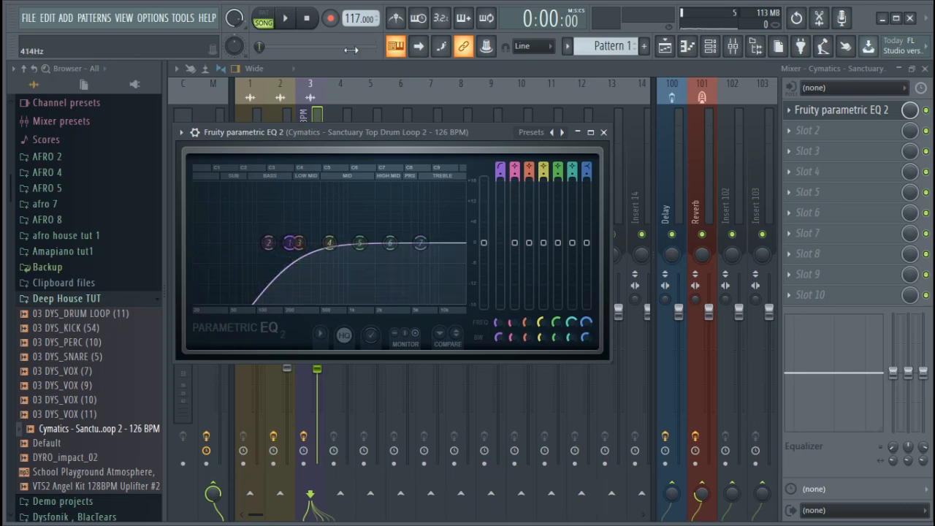
Step: Mute the drum loop and Cymatics tracks in the playlist, audition the kick alone, and unmute both tracks
{"action": "left_click", "coordinate": [665, 46]}
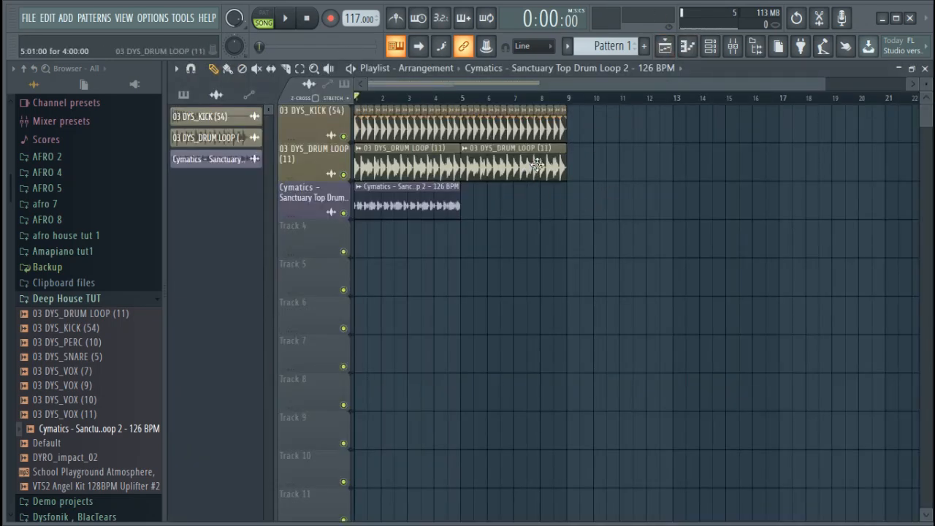
{"action": "left_click_drag", "start_coordinate": [825, 84], "coordinate": [449, 84]}
{"action": "scroll", "coordinate": [555, 226], "scroll_direction": "down", "scroll_amount": 1}
{"action": "scroll", "coordinate": [542, 223], "scroll_direction": "up", "scroll_amount": 1}
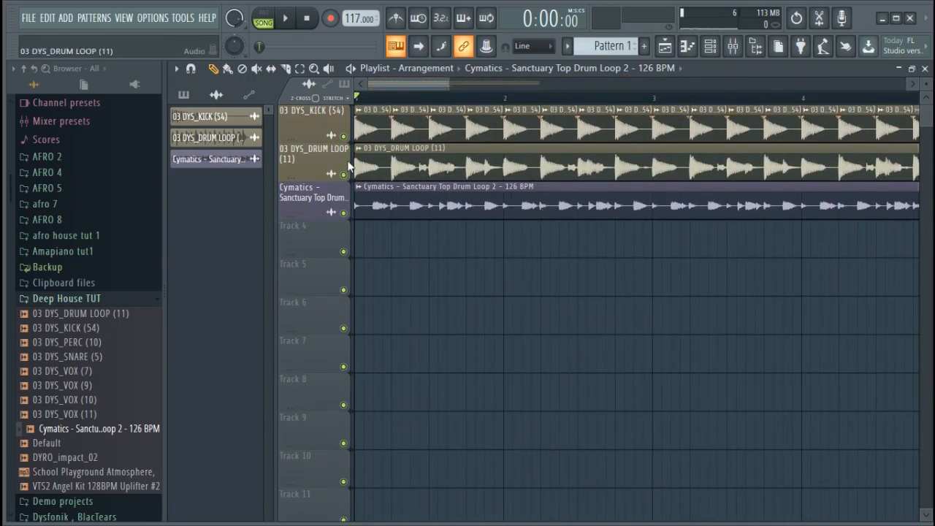
{"action": "left_click", "coordinate": [343, 175]}
{"action": "left_click", "coordinate": [343, 213]}
{"action": "key", "text": "space"}
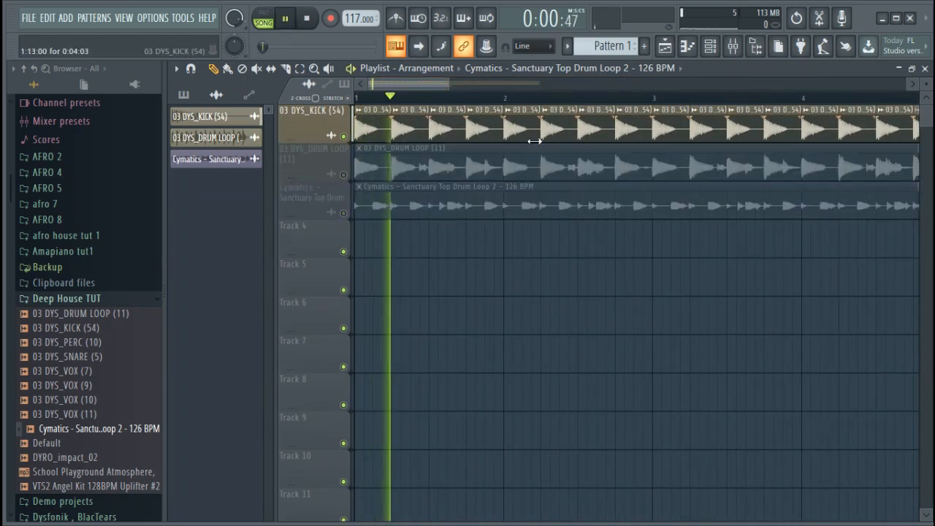
{"action": "key", "text": "space"}
{"action": "left_click", "coordinate": [344, 175]}
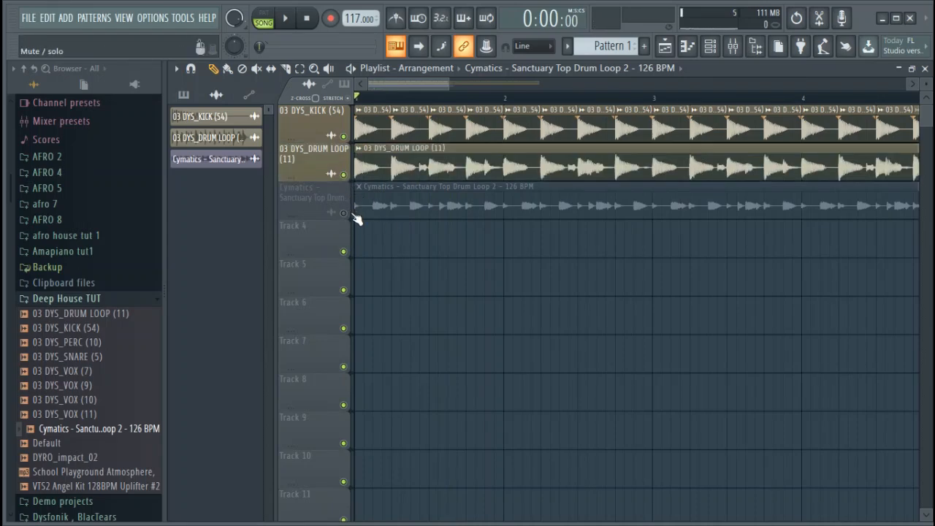
{"action": "left_click", "coordinate": [344, 213]}
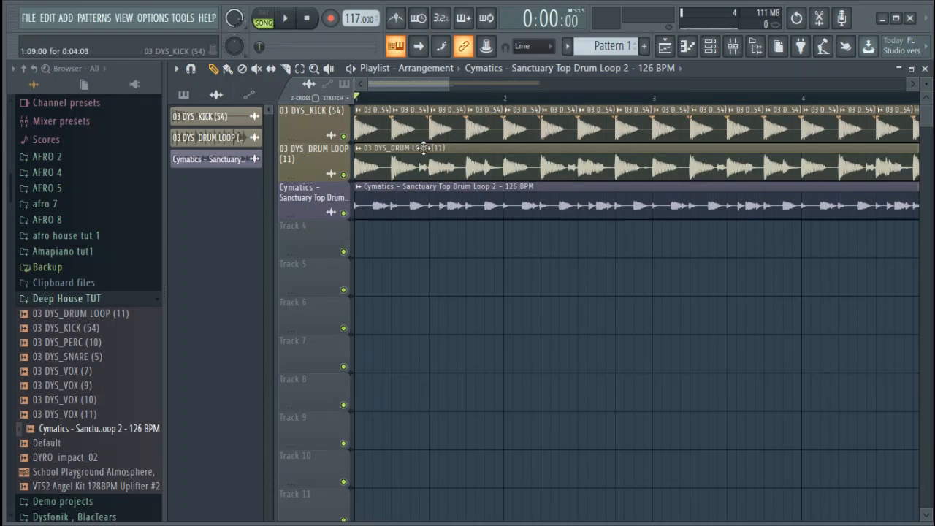
Step: Lower the Cymatics top loop's channel volume to about 50% during playback, and duplicate its clip to start at bar 5
{"action": "scroll", "coordinate": [505, 103], "scroll_direction": "down", "scroll_amount": 3}
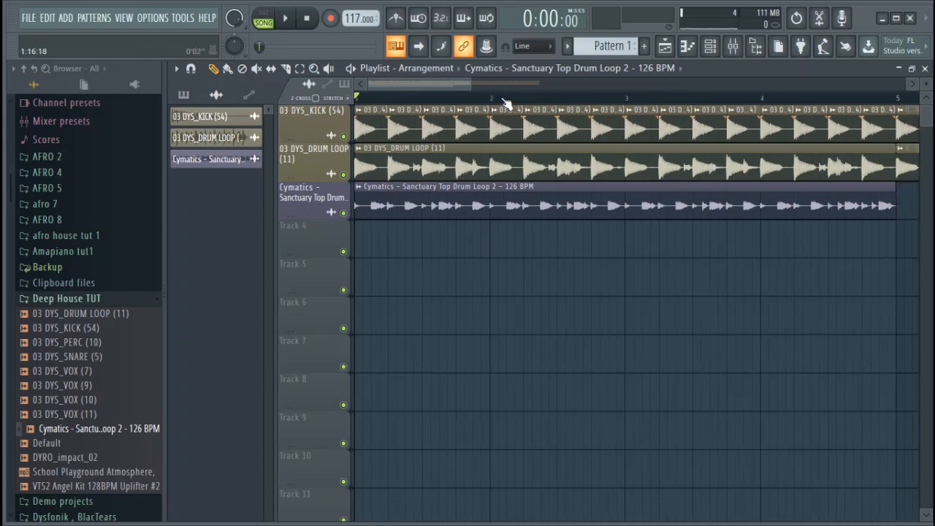
{"action": "key", "text": "space"}
{"action": "double_click", "coordinate": [459, 207]}
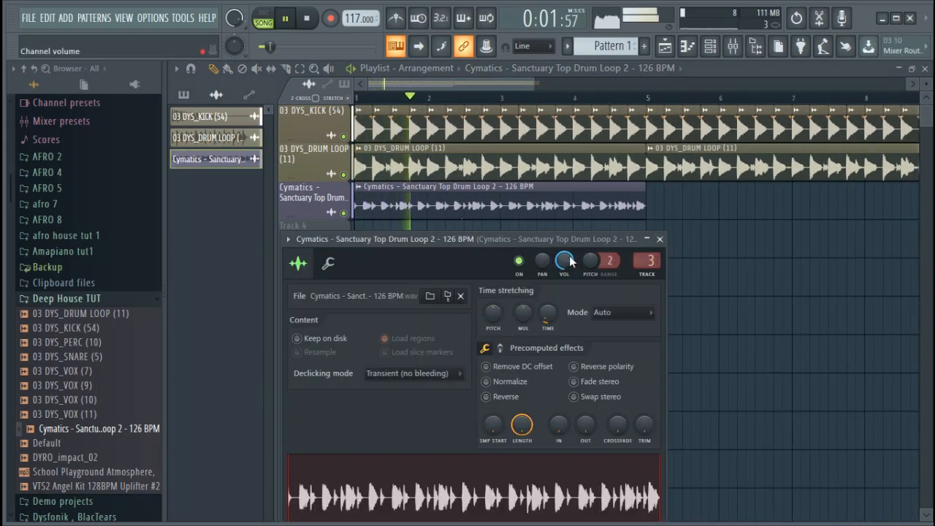
{"action": "left_click_drag", "start_coordinate": [569, 258], "coordinate": [569, 256]}
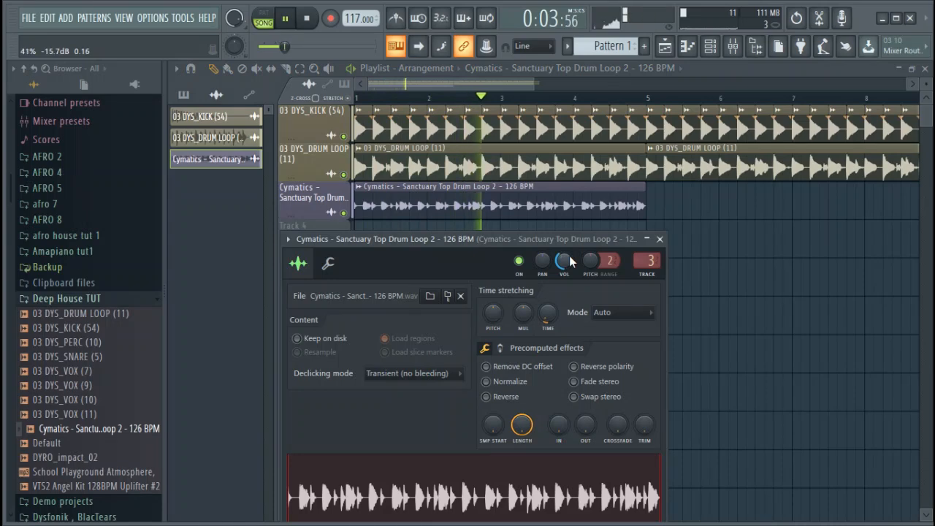
{"action": "left_click", "coordinate": [659, 240]}
{"action": "left_click_drag", "start_coordinate": [667, 212], "coordinate": [553, 207]}
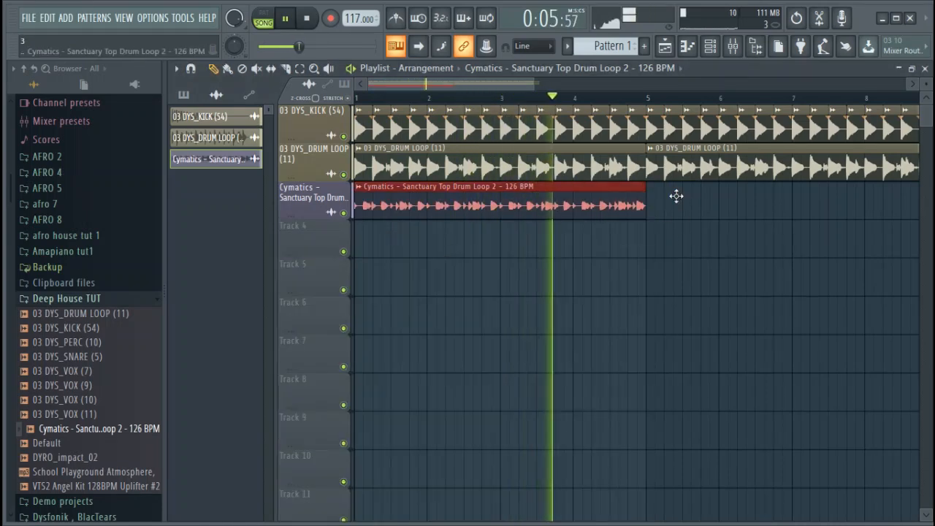
{"action": "key", "text": "ctrl+b"}
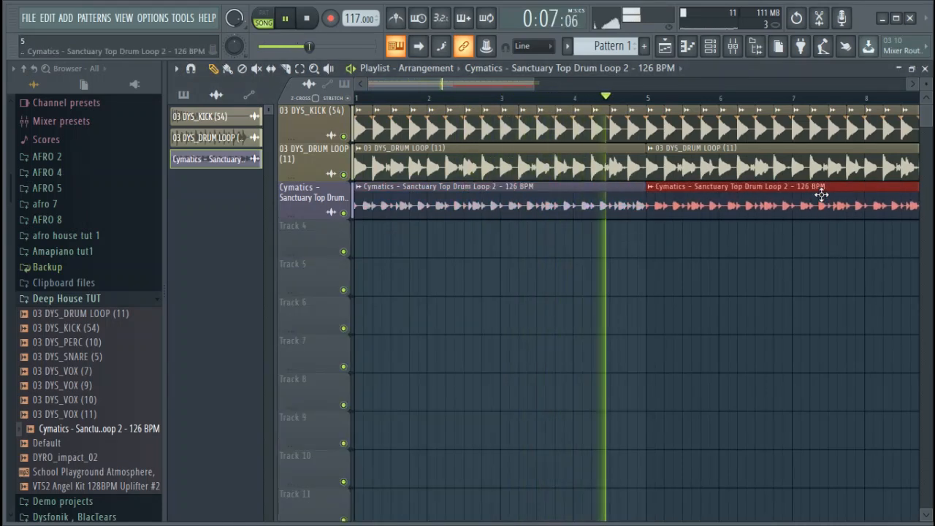
{"action": "double_click", "coordinate": [781, 202]}
{"action": "left_click_drag", "start_coordinate": [568, 263], "coordinate": [569, 261]}
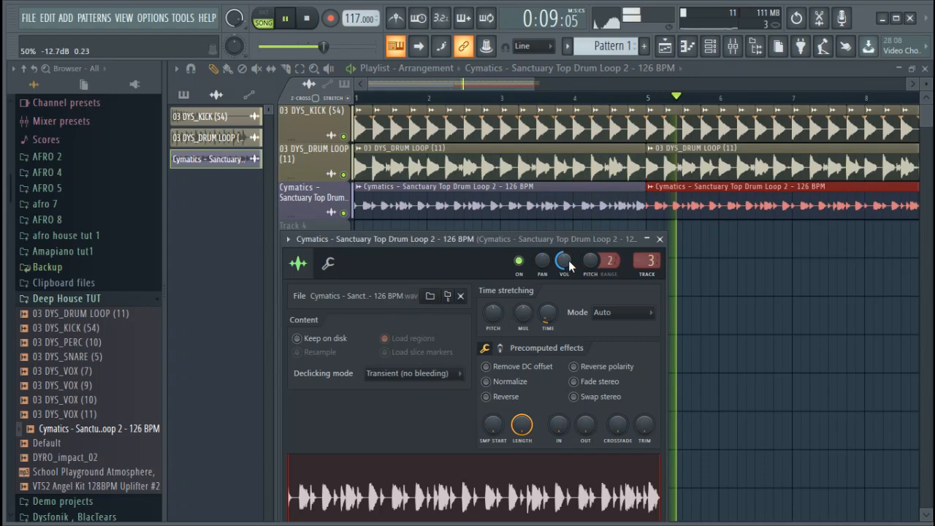
{"action": "left_click", "coordinate": [660, 240]}
{"action": "scroll", "coordinate": [667, 102], "scroll_direction": "down", "scroll_amount": 3}
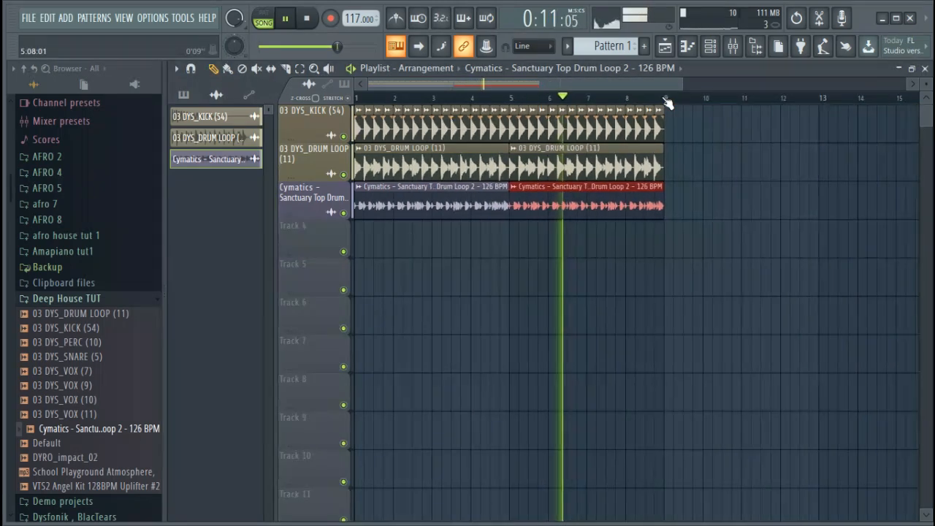
Step: Soften the Cymatics top loop's highs by moving band 7 of its EQ lower in gain and slightly higher in frequency
{"action": "left_click", "coordinate": [733, 45]}
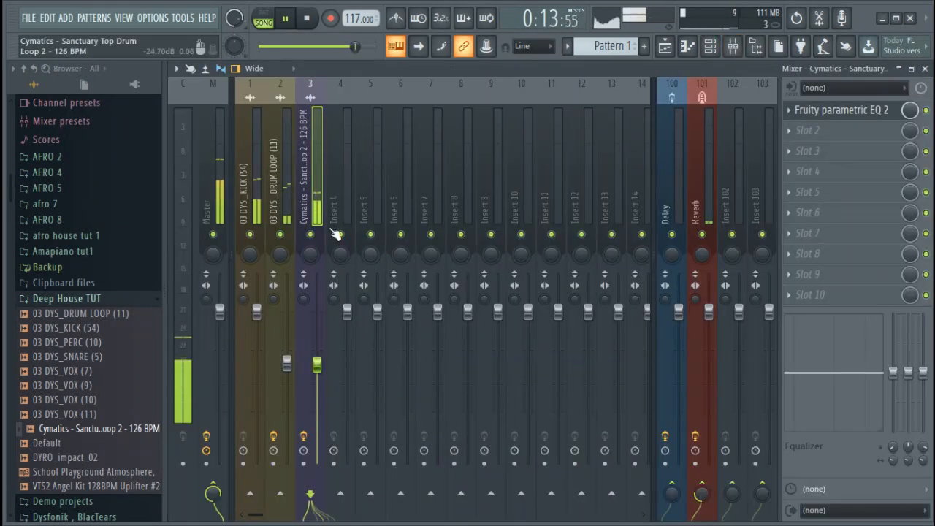
{"action": "left_click", "coordinate": [859, 111]}
{"action": "left_click_drag", "start_coordinate": [420, 242], "coordinate": [439, 261]}
{"action": "left_click", "coordinate": [603, 133]}
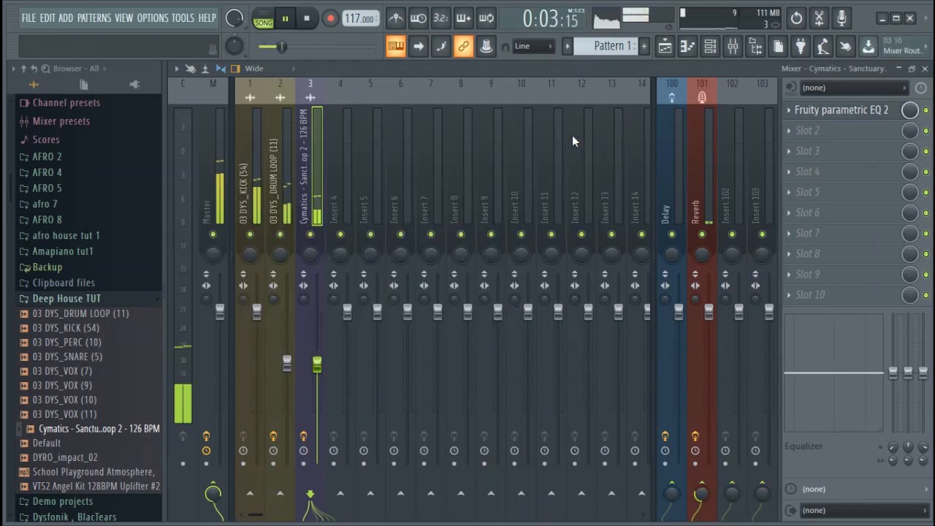
Step: Compare the channel volumes of the kick and both drum loops in the channel rack during playback, and return to the playlist
{"action": "left_click", "coordinate": [286, 158]}
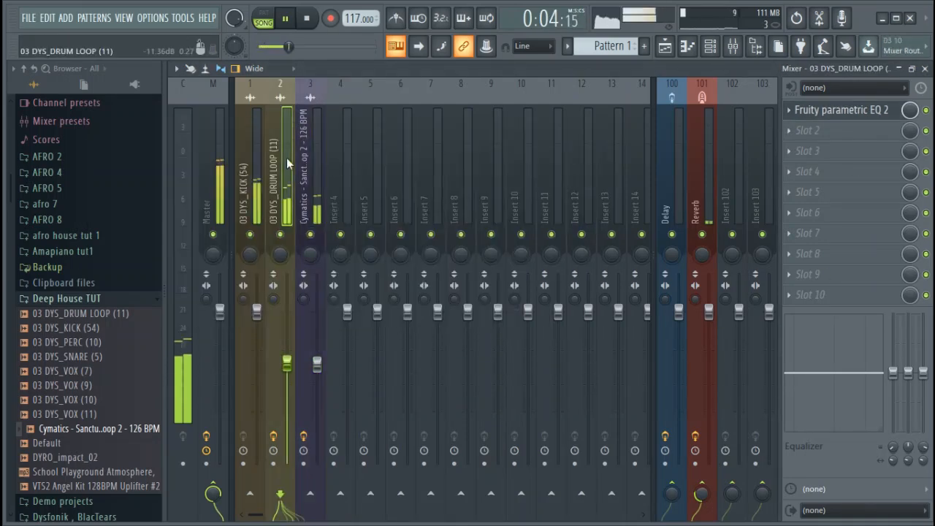
{"action": "left_click", "coordinate": [709, 45]}
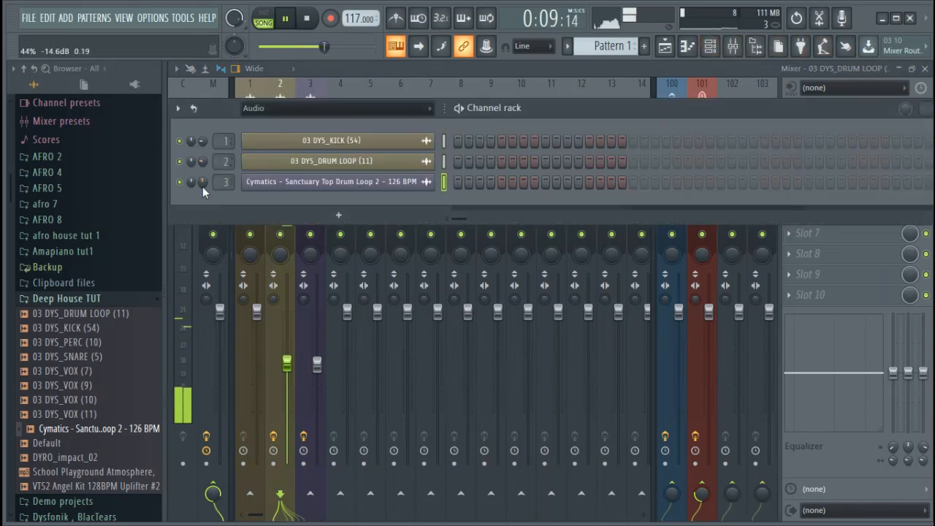
{"action": "key", "text": "space"}
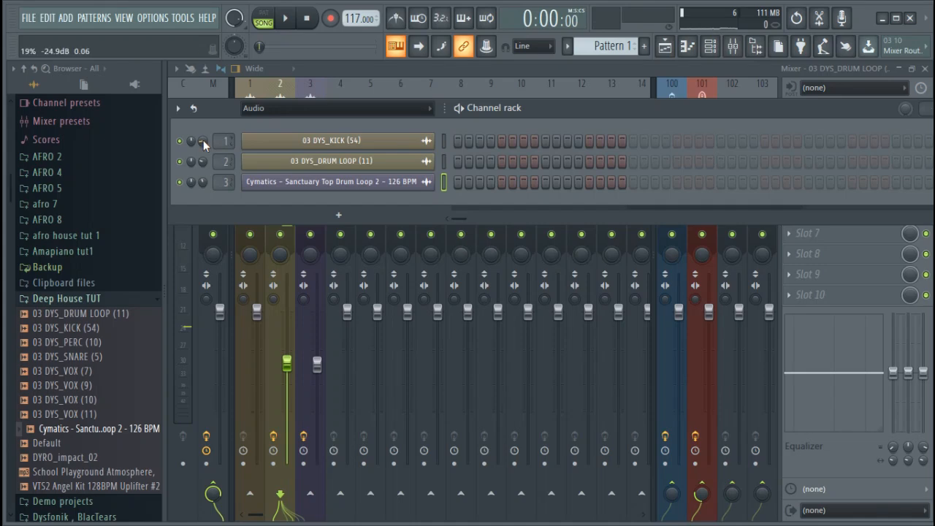
{"action": "left_click", "coordinate": [665, 46]}
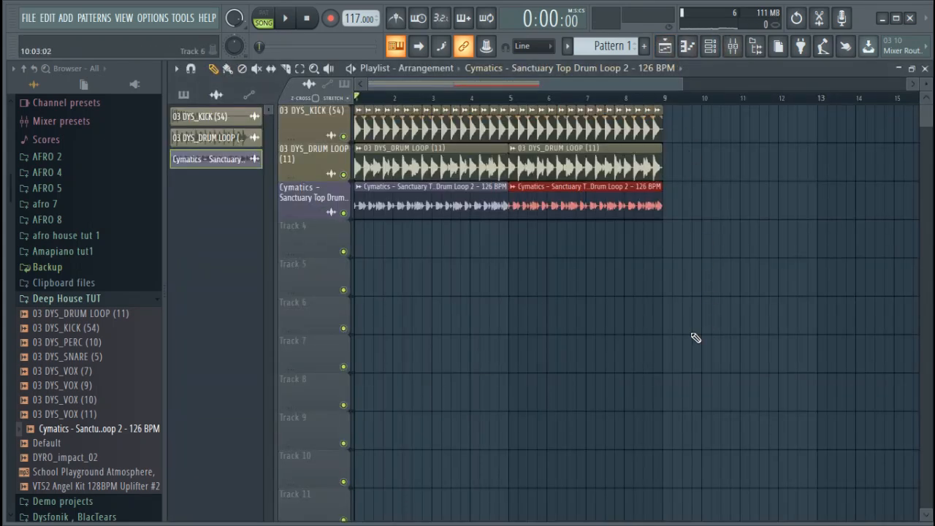
Step: Add DYRO_impact_02 to Track 4 as an audio clip starting at bar 1
{"action": "scroll", "coordinate": [307, 438], "scroll_direction": "down", "scroll_amount": 2}
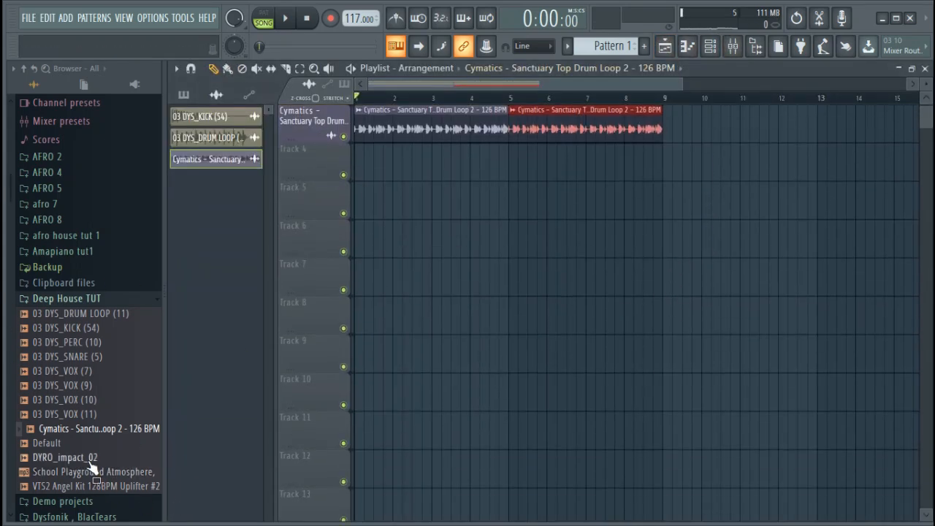
{"action": "left_click_drag", "start_coordinate": [80, 457], "coordinate": [332, 175]}
{"action": "left_click", "coordinate": [369, 294]}
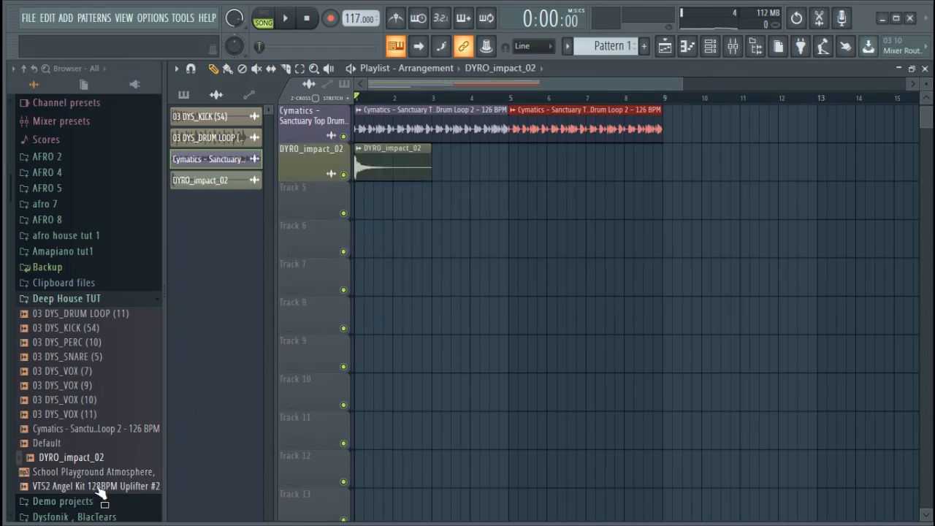
Step: Place VTS2 Angel Kit 128BPM Uplifter #2 on Track 5 from bar 1, and mute the impact and uplifter tracks
{"action": "left_click_drag", "start_coordinate": [99, 485], "coordinate": [561, 206]}
{"action": "double_click", "coordinate": [674, 203]}
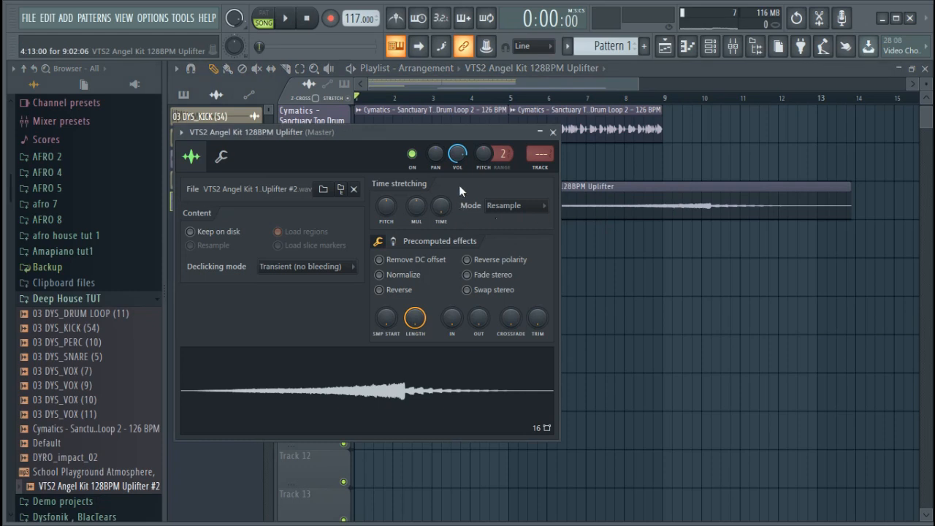
{"action": "key", "text": "Escape"}
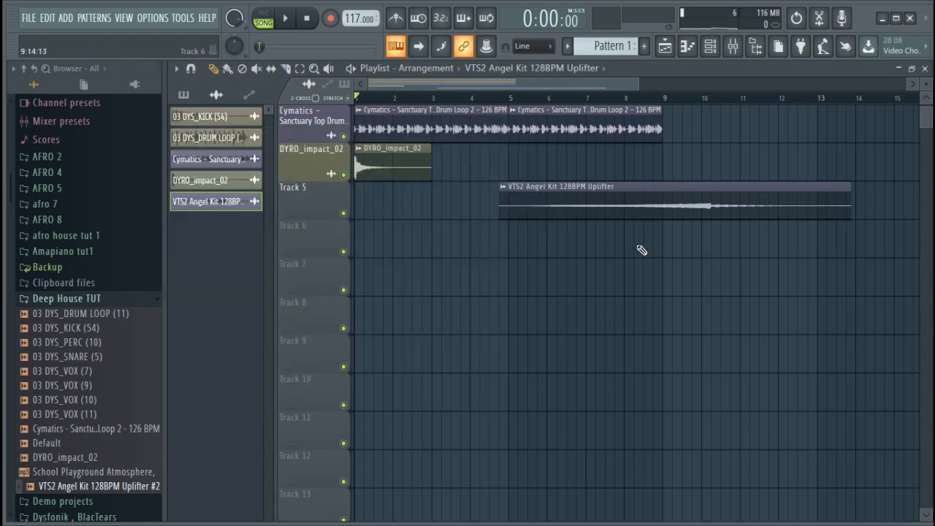
{"action": "left_click", "coordinate": [346, 178]}
{"action": "left_click", "coordinate": [344, 212]}
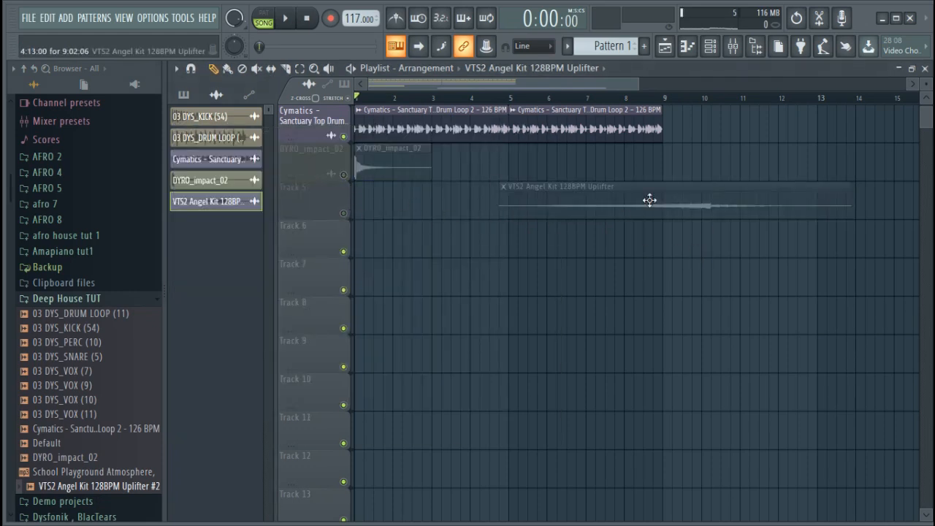
{"action": "left_click_drag", "start_coordinate": [650, 200], "coordinate": [450, 207]}
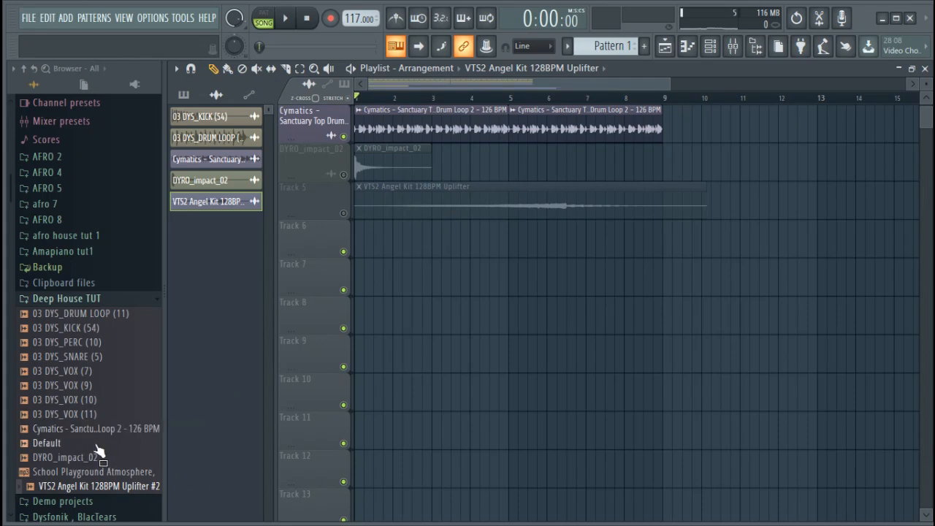
Step: Preview the 03 DYS_VOX samples and add 03 DYS_VOX (10) to Track 6 as an audio clip at bar 1
{"action": "left_click", "coordinate": [100, 401]}
{"action": "left_click", "coordinate": [95, 389]}
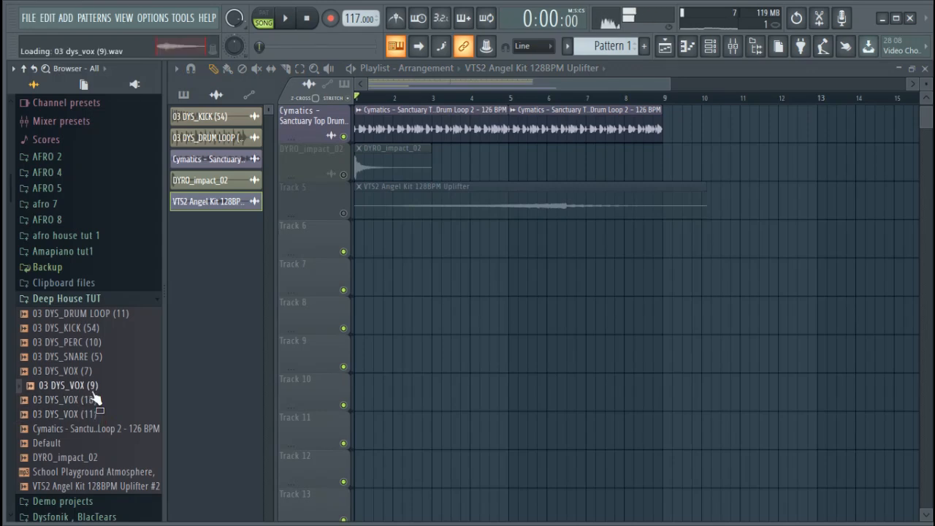
{"action": "left_click", "coordinate": [95, 373]}
{"action": "left_click", "coordinate": [95, 401]}
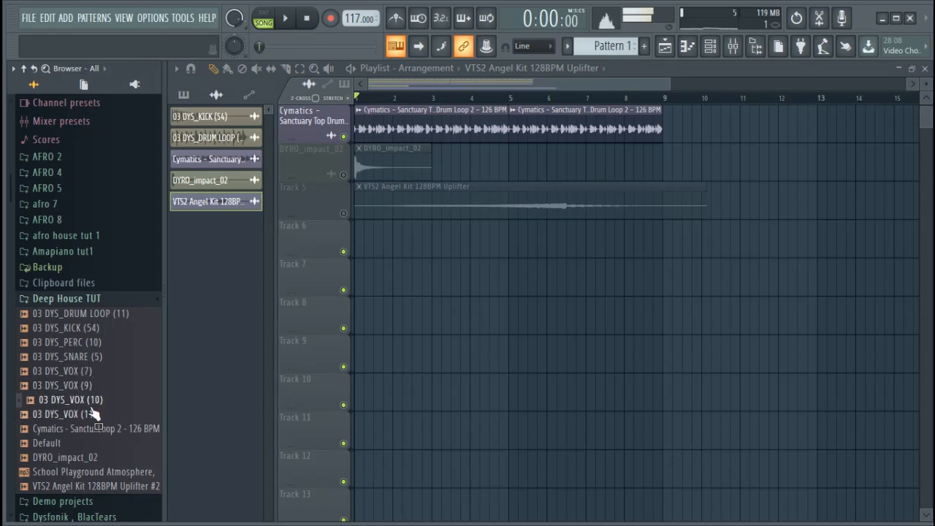
{"action": "left_click_drag", "start_coordinate": [166, 345], "coordinate": [321, 255]}
{"action": "left_click", "coordinate": [369, 292]}
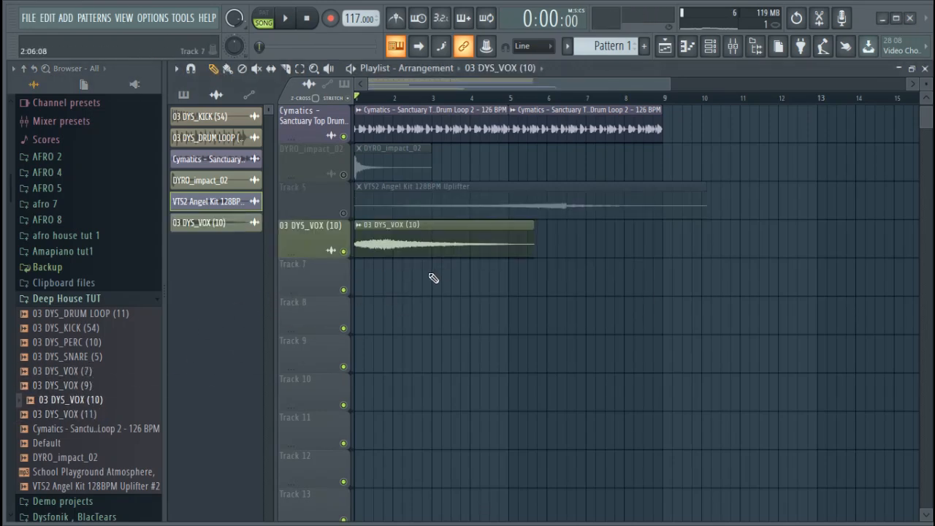
Step: Lower the 03 DYS_VOX (10) channel volume to about 31% and route the channel to mixer track 4
{"action": "double_click", "coordinate": [430, 242]}
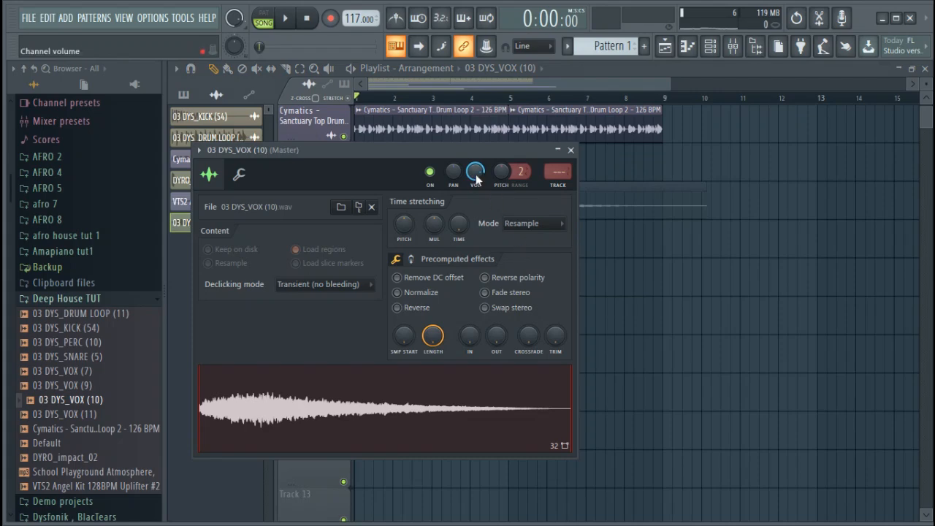
{"action": "left_click", "coordinate": [571, 150]}
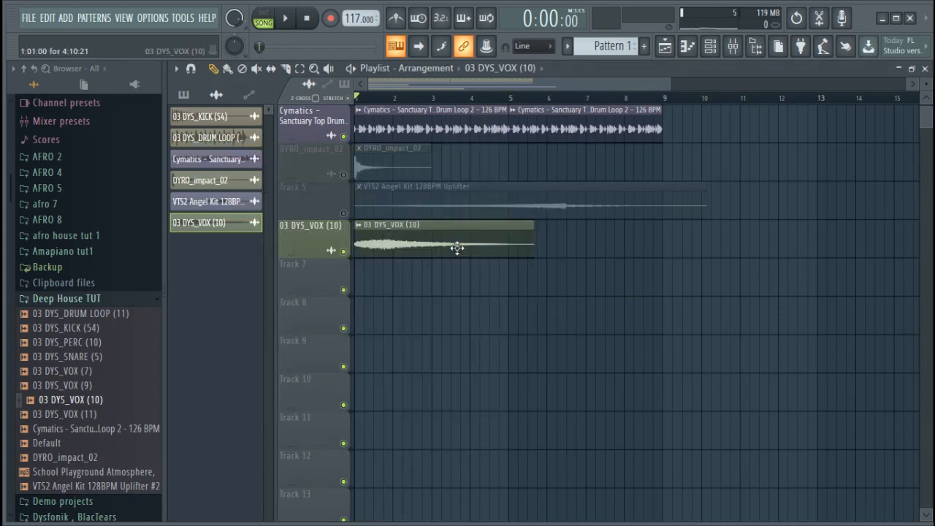
{"action": "double_click", "coordinate": [451, 248]}
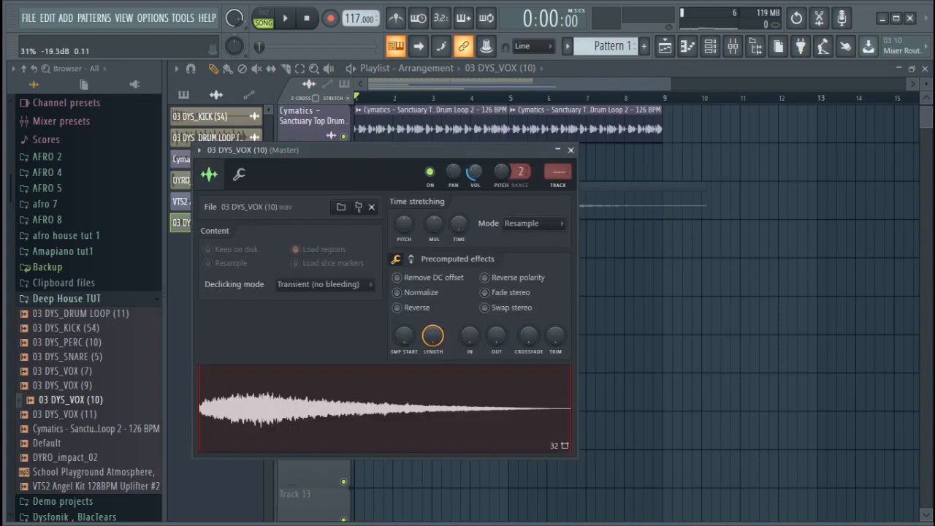
{"action": "left_click", "coordinate": [559, 186]}
Step: Load Fruity Parametric EQ 2 in the first effect slot of the 03 DYS_VOX (10) mixer track and adjust an EQ band
{"action": "left_click", "coordinate": [807, 109]}
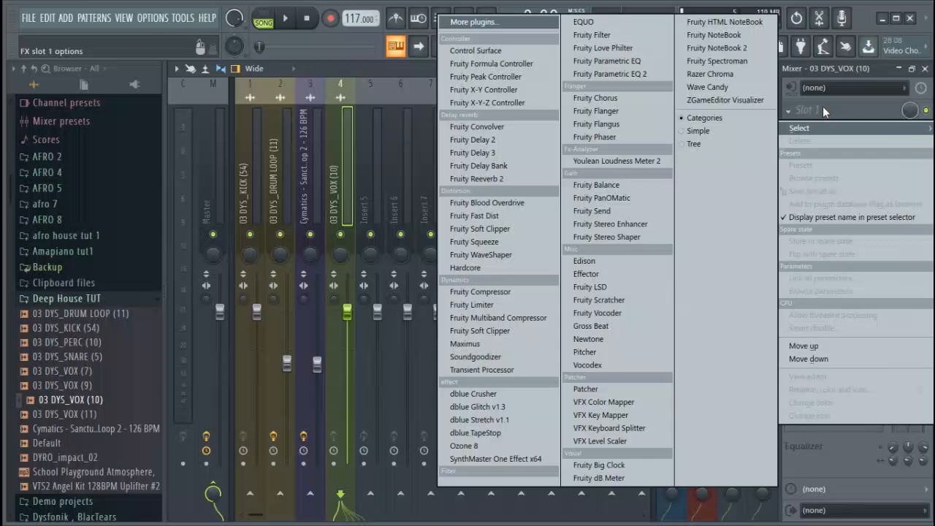
{"action": "left_click", "coordinate": [641, 76]}
{"action": "left_click_drag", "start_coordinate": [302, 282], "coordinate": [321, 322]}
{"action": "left_click", "coordinate": [338, 108]}
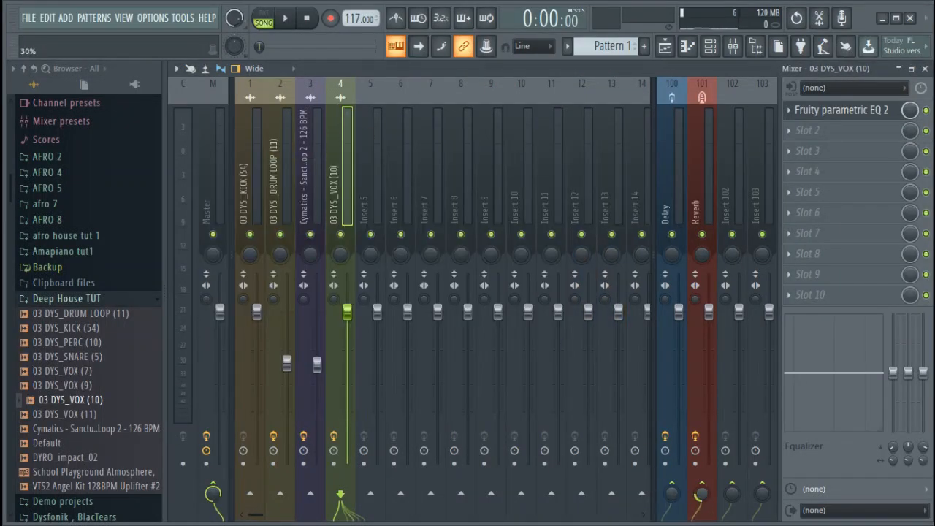
Step: Load Fruity Convolver into the second effect slot of the 03 DYS_VOX (10) mixer track
{"action": "left_click", "coordinate": [839, 136]}
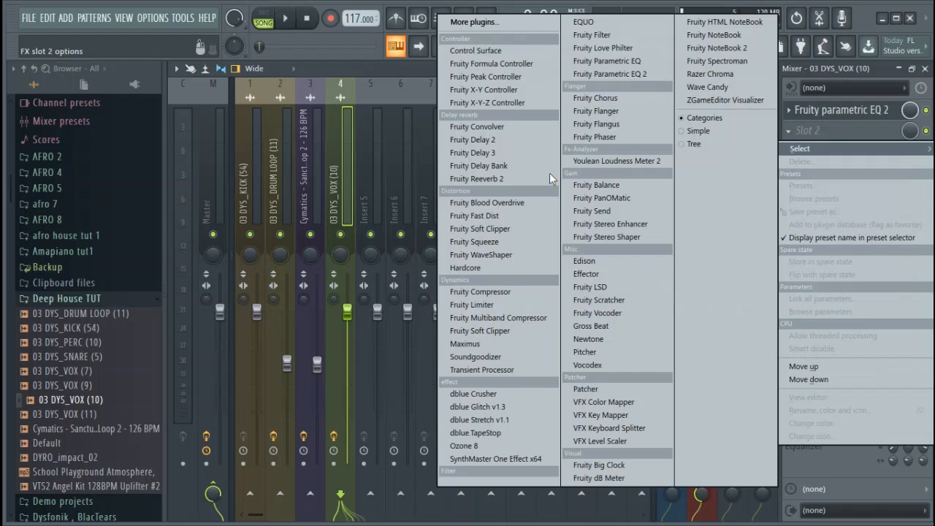
{"action": "left_click", "coordinate": [507, 125]}
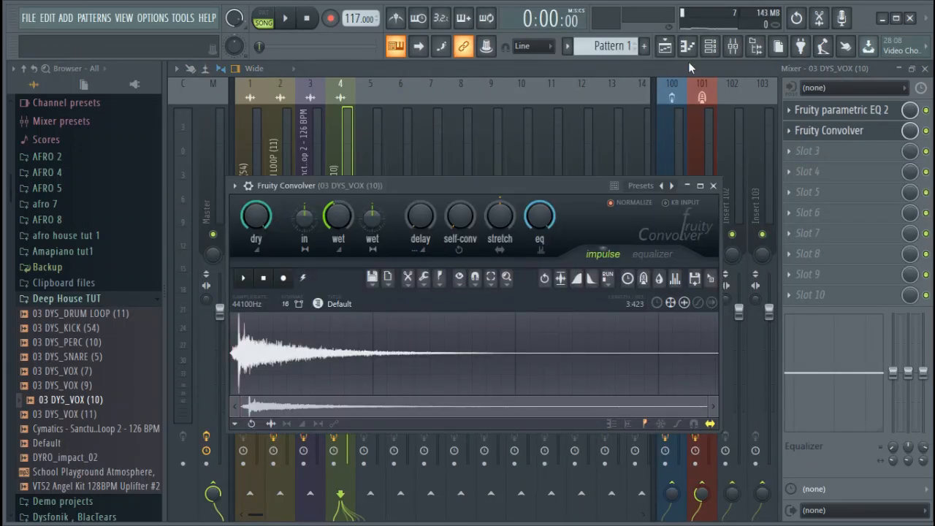
{"action": "left_click", "coordinate": [851, 153]}
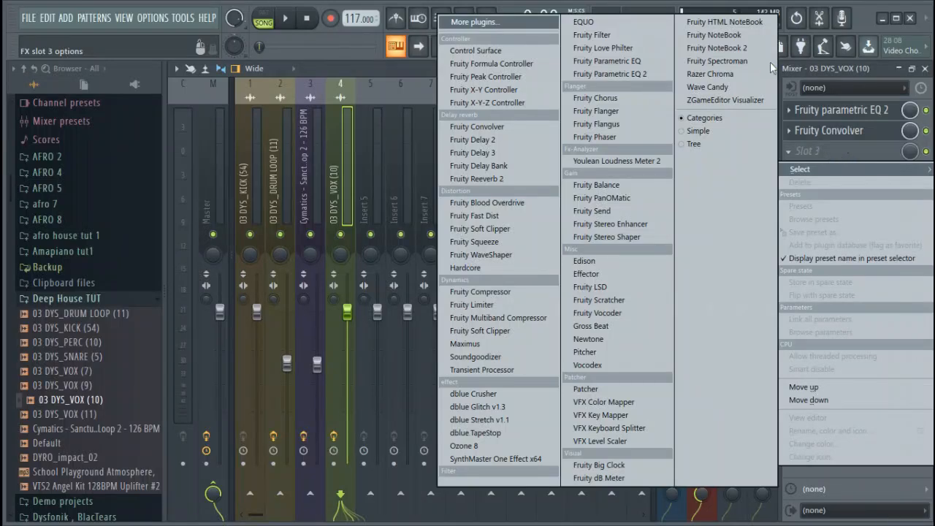
{"action": "left_click", "coordinate": [891, 105]}
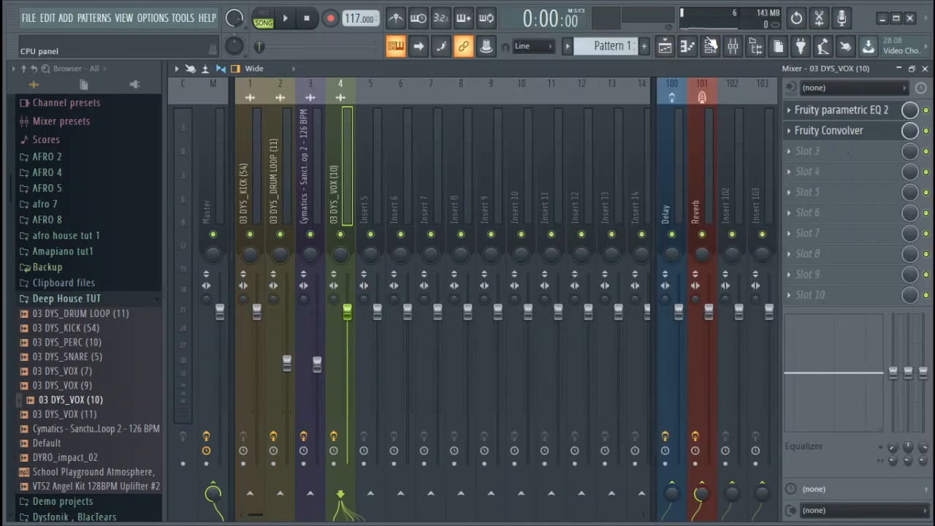
Step: Set the 03 DYS_VOX (10) channel volume to about 33% while playing the arrangement
{"action": "left_click", "coordinate": [710, 46]}
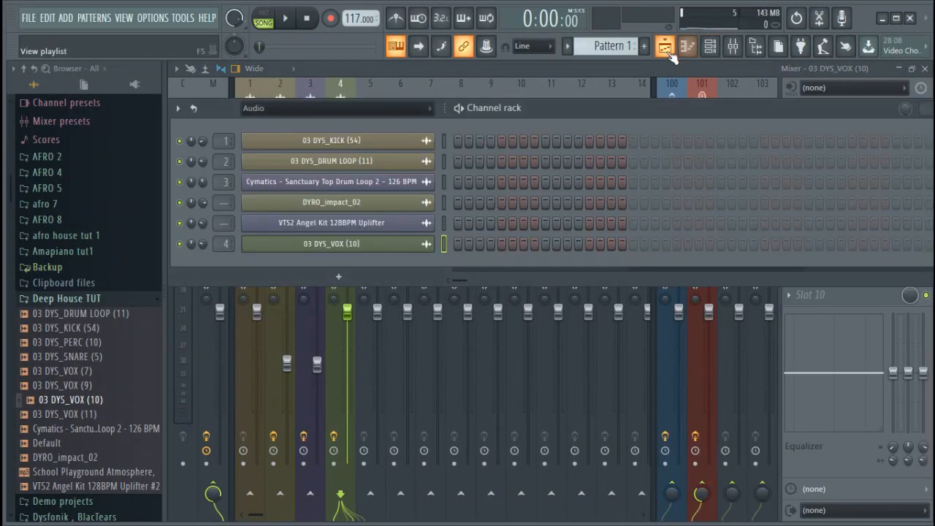
{"action": "left_click", "coordinate": [664, 46]}
{"action": "double_click", "coordinate": [431, 240]}
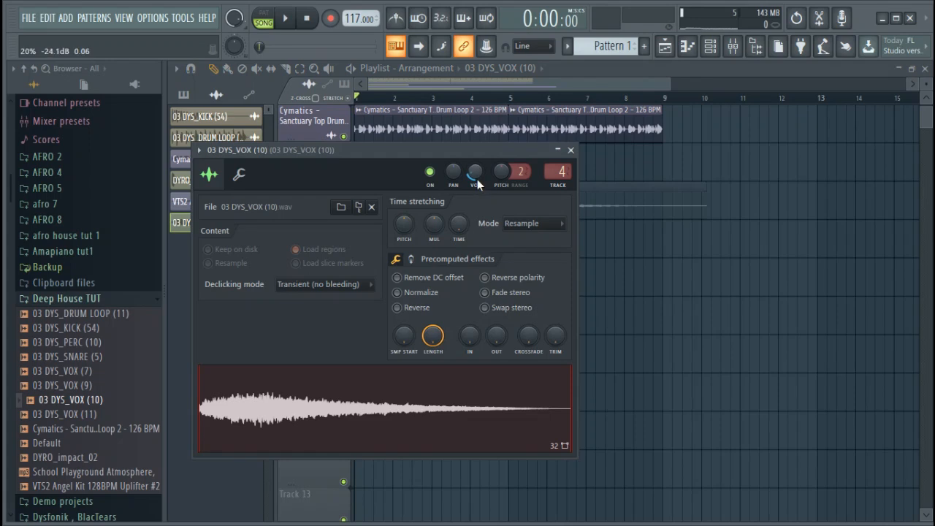
{"action": "key", "text": "space"}
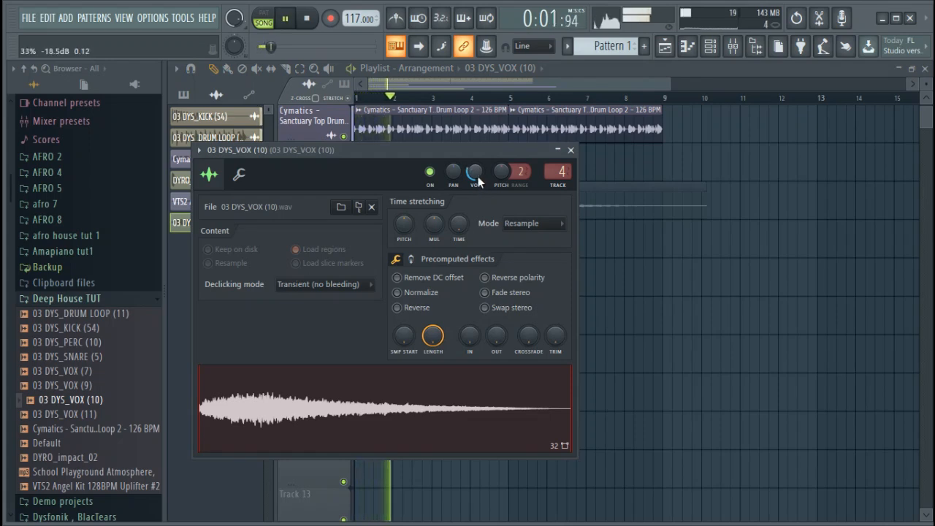
{"action": "key", "text": "Escape"}
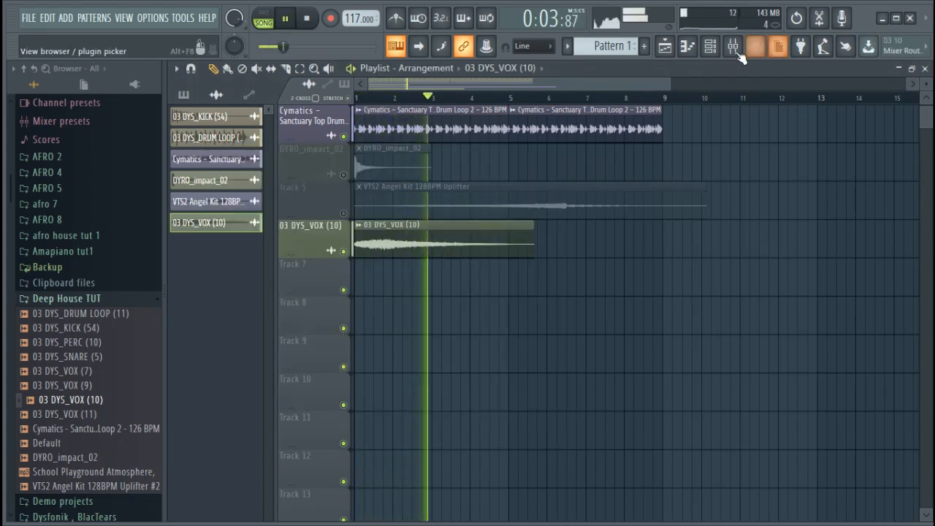
Step: Send the 03 DYS_VOX (10) mixer track to the Delay track and audition the vocal in the song
{"action": "left_click", "coordinate": [731, 46]}
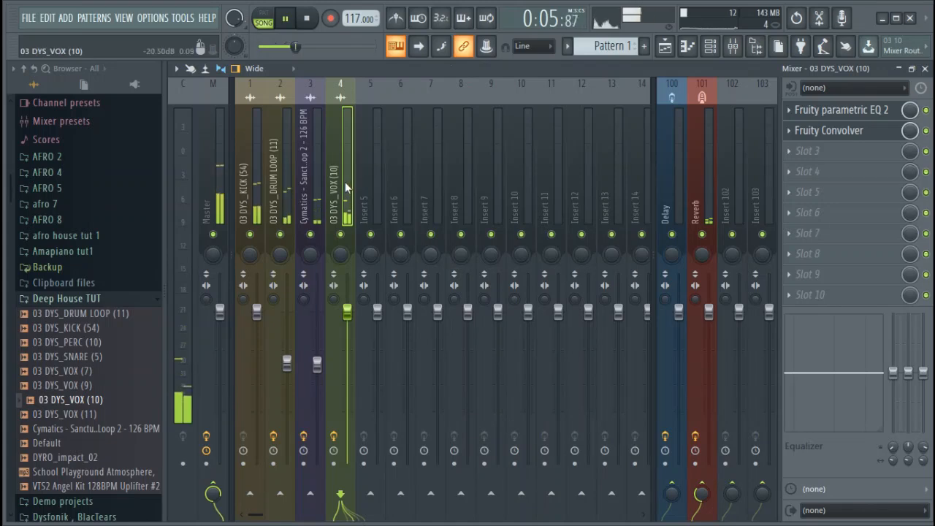
{"action": "key", "text": "space"}
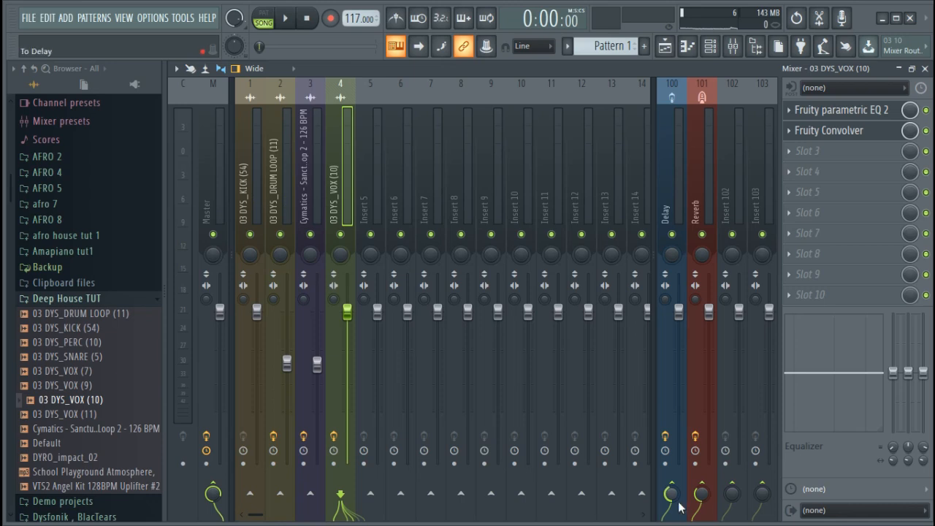
{"action": "key", "text": "space"}
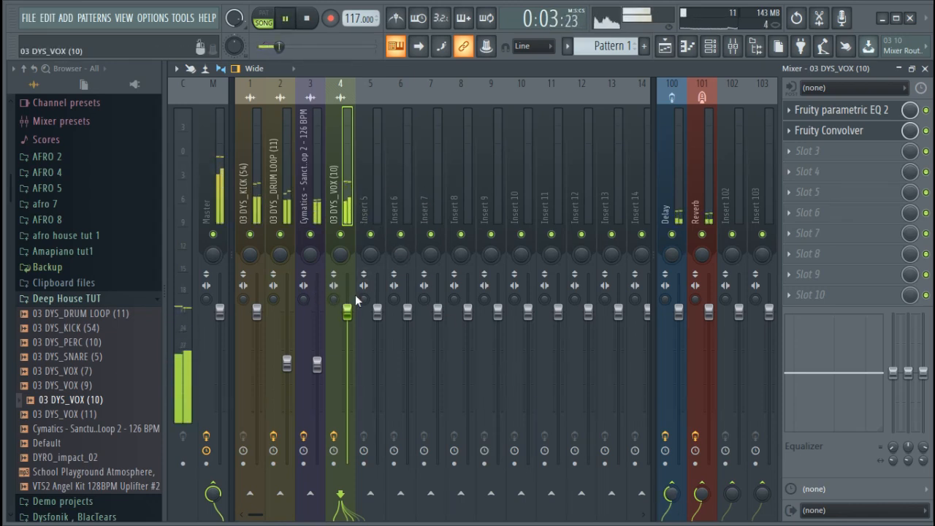
{"action": "left_click", "coordinate": [710, 46]}
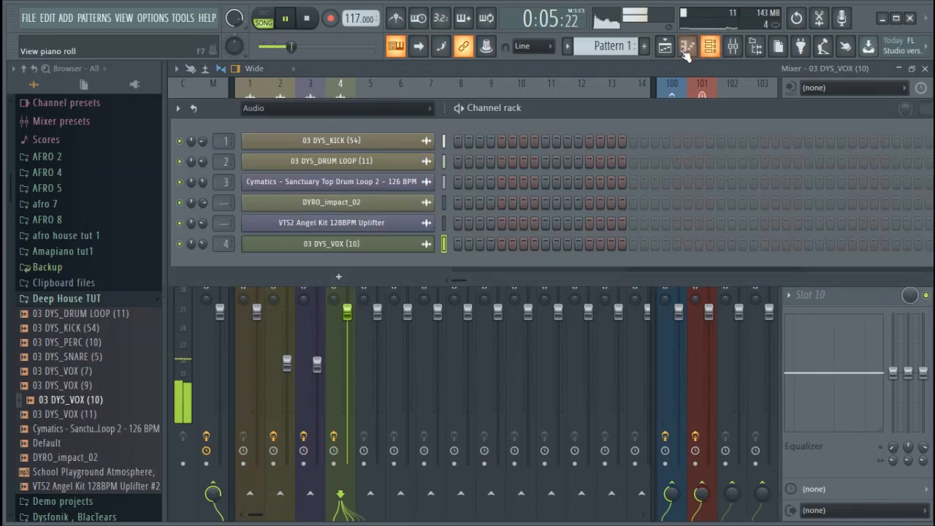
{"action": "left_click", "coordinate": [668, 49]}
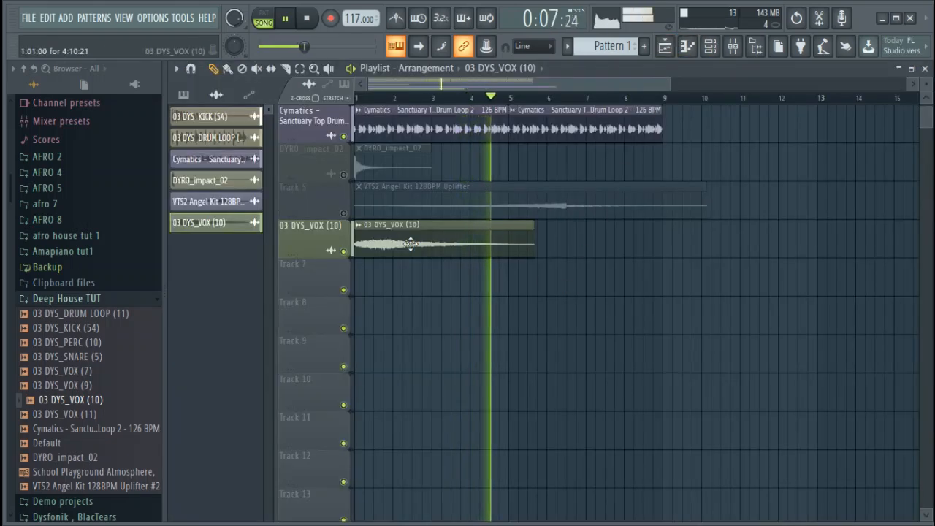
{"action": "key", "text": "space"}
Step: Unmute the DYRO_impact_02 playlist track and route its channel to mixer track 5
{"action": "double_click", "coordinate": [385, 152]}
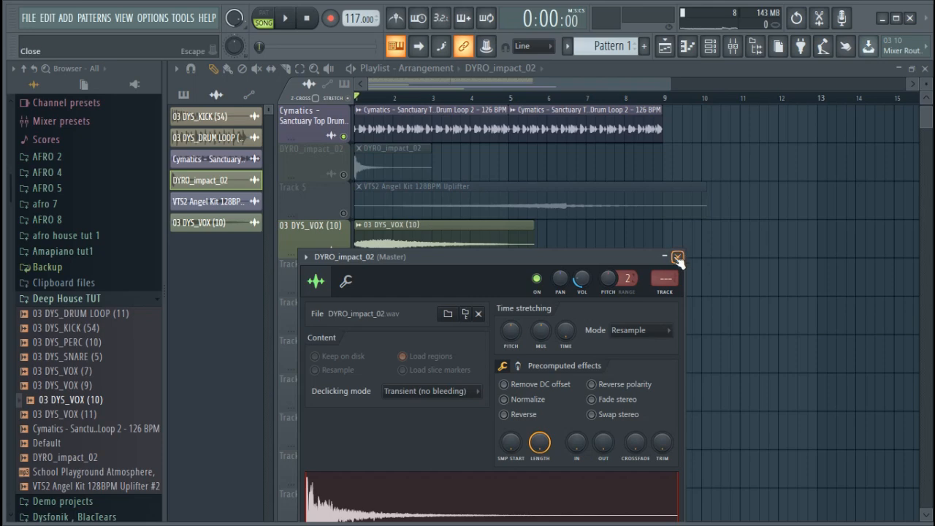
{"action": "left_click", "coordinate": [677, 257]}
{"action": "left_click", "coordinate": [343, 175]}
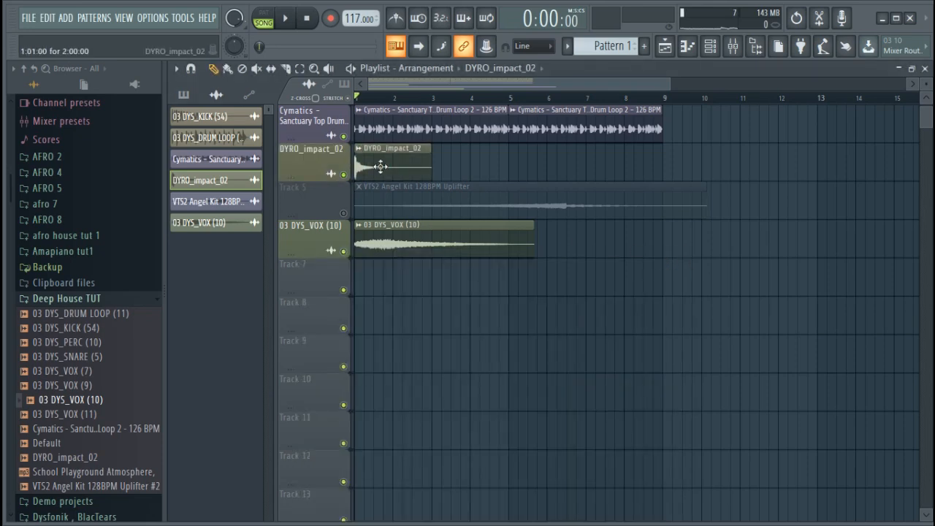
{"action": "double_click", "coordinate": [380, 167]}
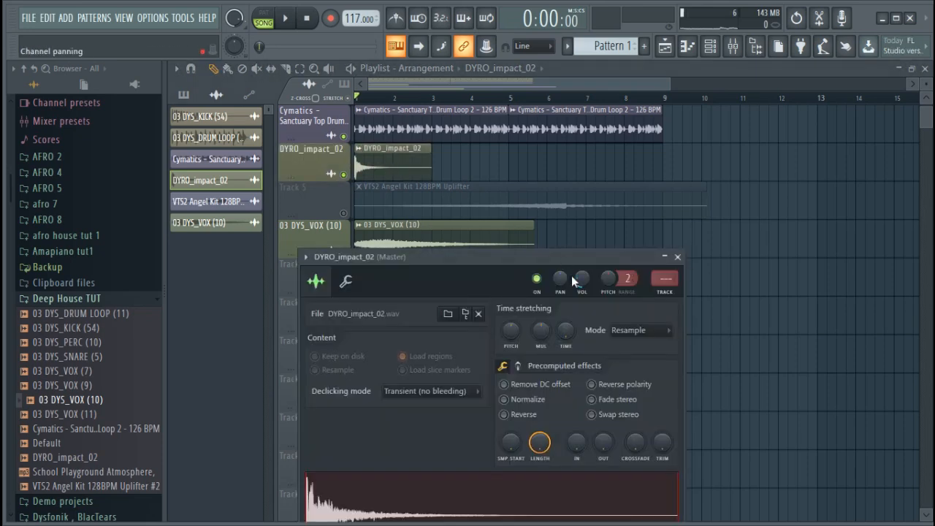
{"action": "left_click", "coordinate": [666, 292]}
Step: Load Fruity Parametric EQ 2 on the DYRO_impact_02 mixer track, cutting the lows with band 1 and the highs by about 6.2 dB with band 7
{"action": "left_click", "coordinate": [837, 110]}
{"action": "left_click", "coordinate": [610, 73]}
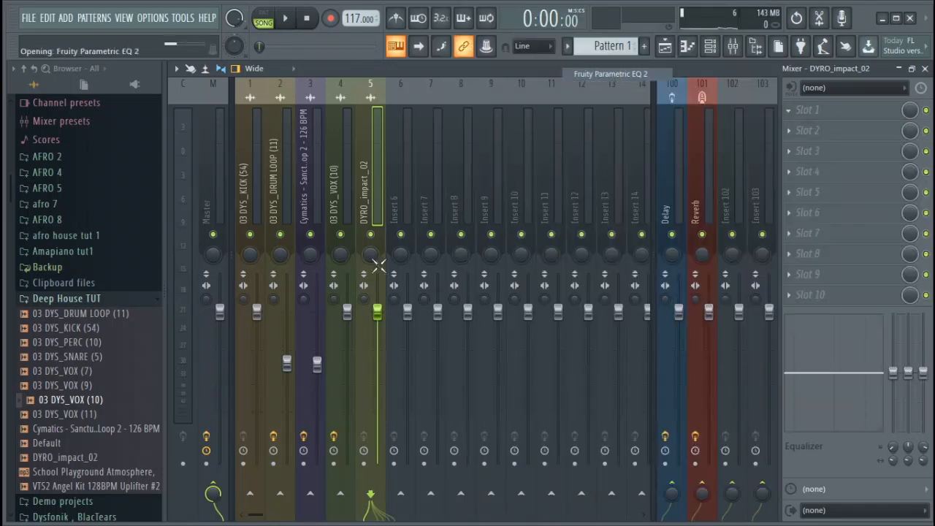
{"action": "left_click_drag", "start_coordinate": [310, 314], "coordinate": [333, 358]}
{"action": "left_click_drag", "start_coordinate": [491, 314], "coordinate": [524, 342]}
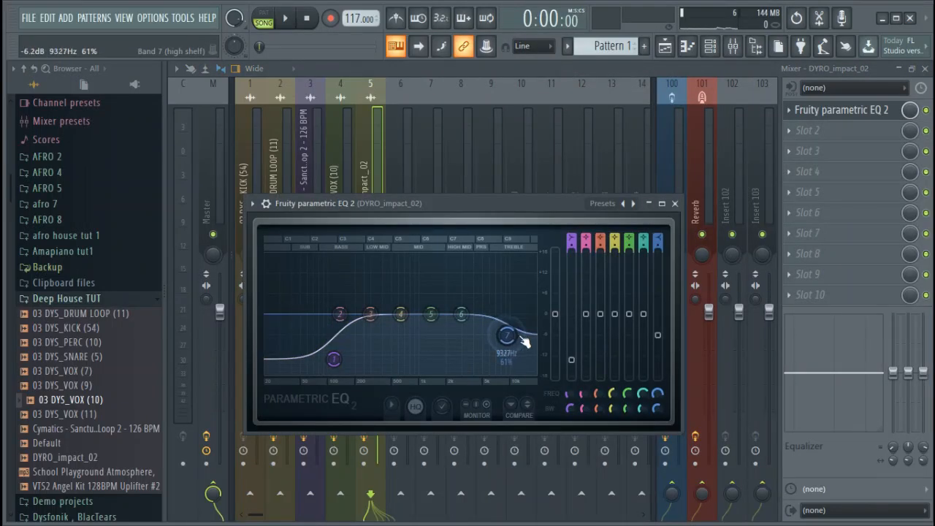
{"action": "left_click", "coordinate": [675, 203]}
Step: Duplicate the kick, drum loop and Cymatics top loop clips from bar 9 onward while auditioning the song
{"action": "left_click", "coordinate": [664, 45]}
{"action": "key", "text": "space"}
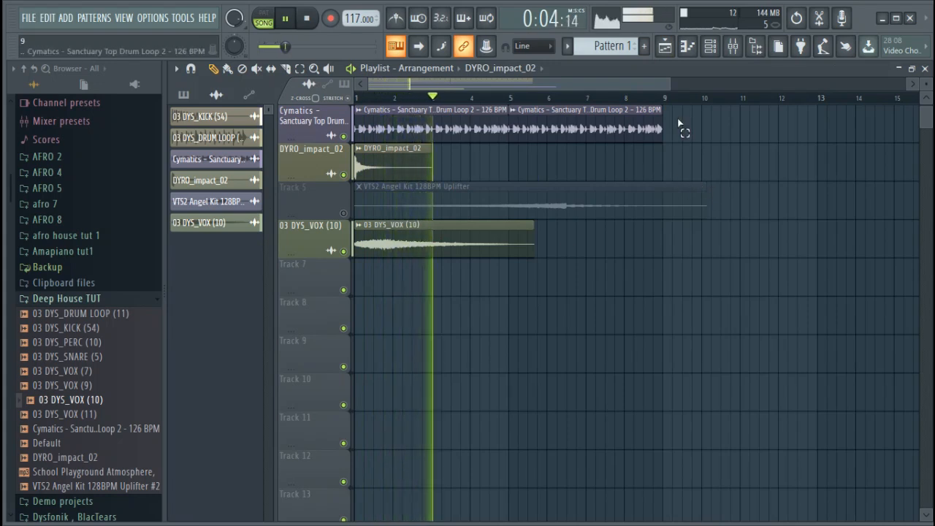
{"action": "scroll", "coordinate": [679, 130], "scroll_direction": "up", "scroll_amount": 2}
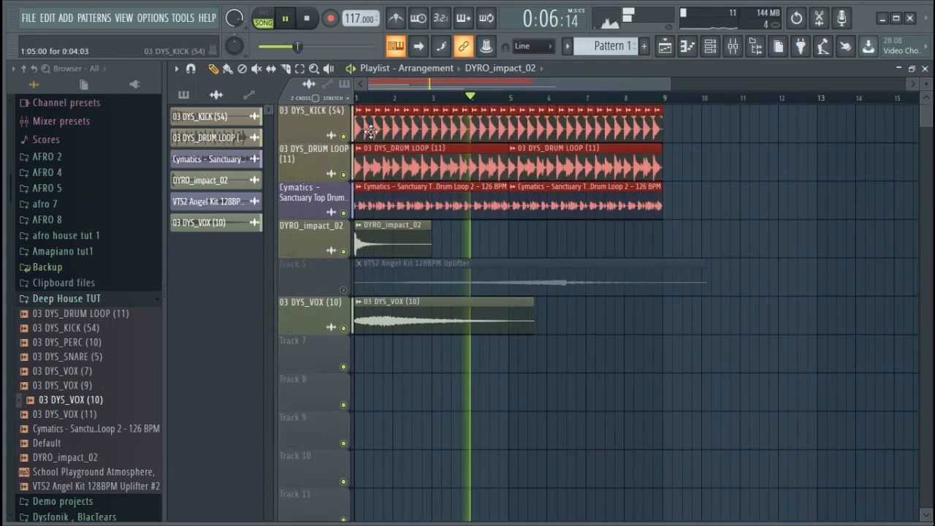
{"action": "key", "text": "ctrl+b"}
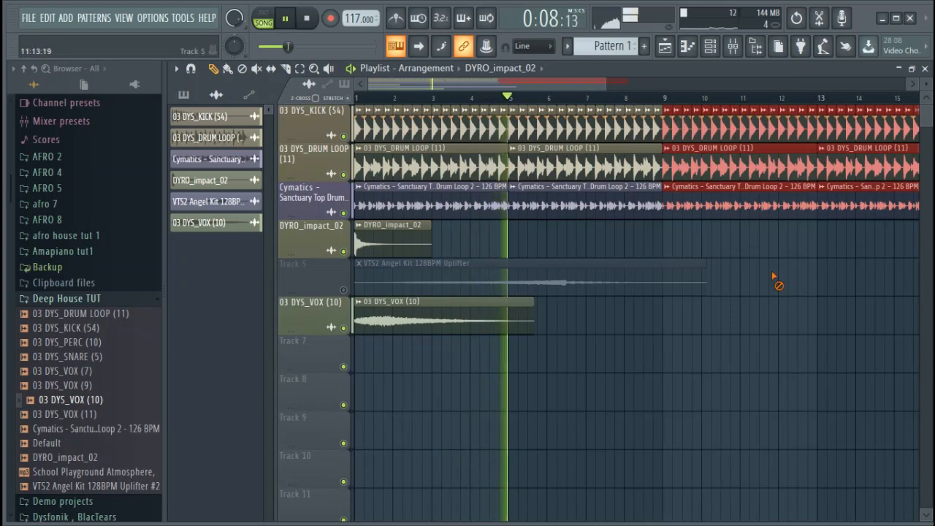
{"action": "left_click", "coordinate": [775, 281]}
{"action": "key", "text": "space"}
Step: Create Pattern 2 and open the Sampler channel's piano roll
{"action": "key", "text": "F4"}
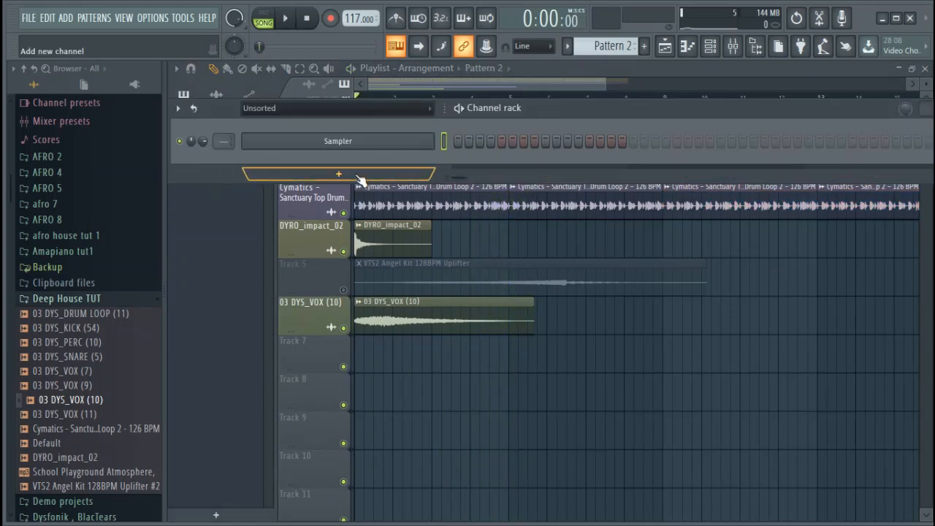
{"action": "right_click", "coordinate": [434, 138]}
{"action": "left_click", "coordinate": [446, 140]}
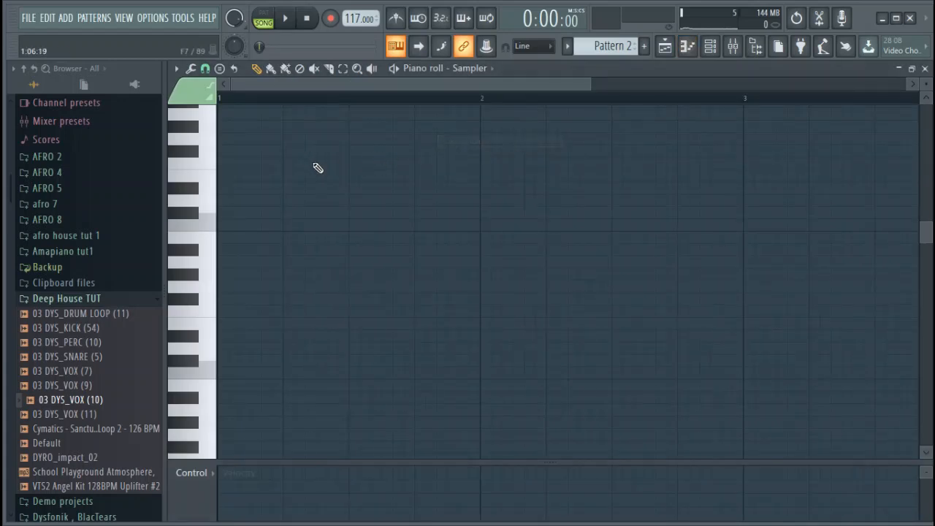
Step: Stamp a Minor 9th chord on C#6 from bar 1, copy it across octaves and extend the notes to bar 5
{"action": "left_click", "coordinate": [218, 69]}
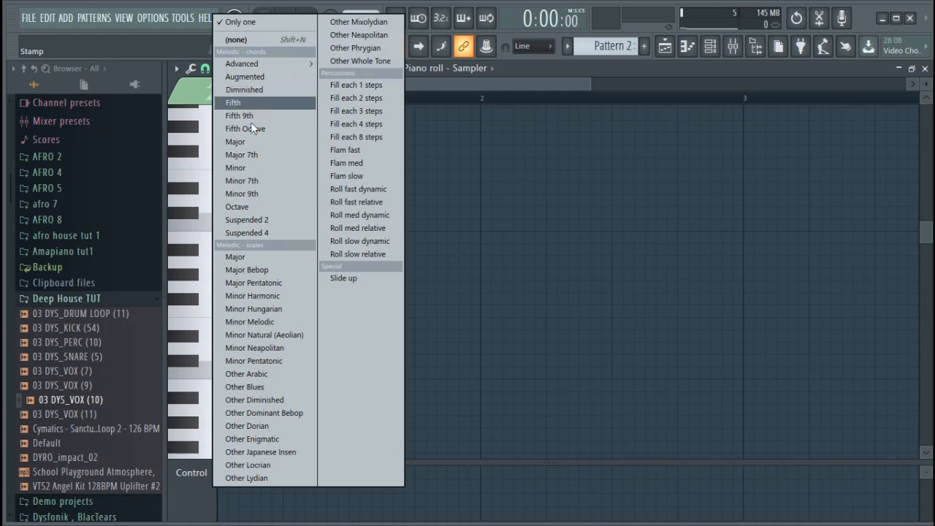
{"action": "left_click", "coordinate": [268, 197]}
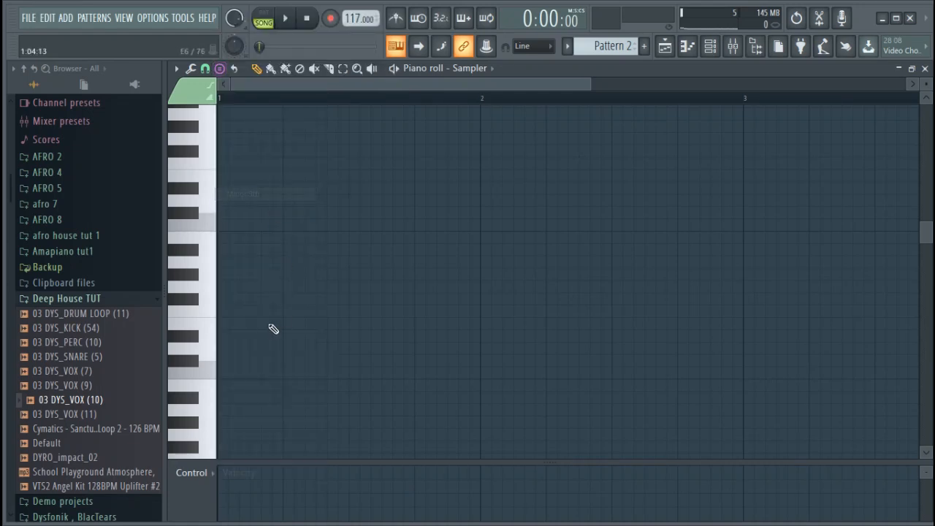
{"action": "left_click_drag", "start_coordinate": [271, 327], "coordinate": [358, 357]}
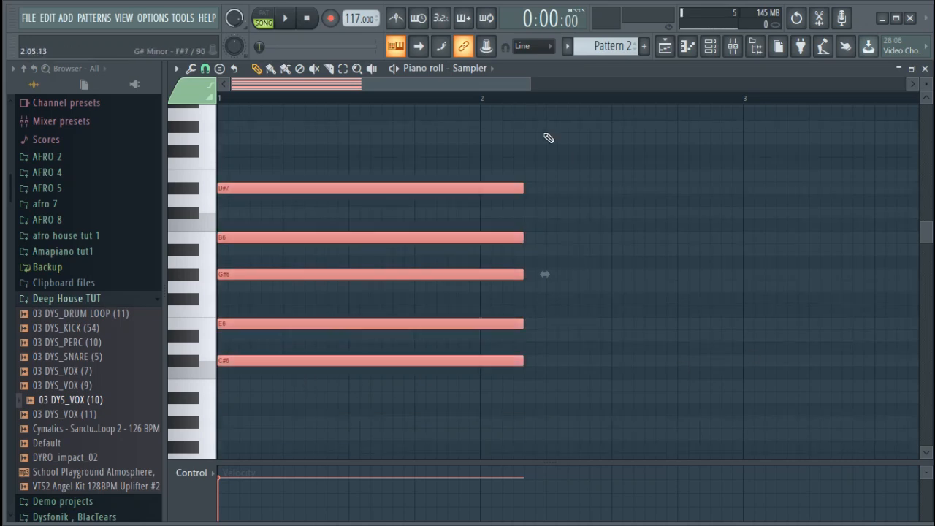
{"action": "scroll", "coordinate": [523, 110], "scroll_direction": "down", "scroll_amount": 2}
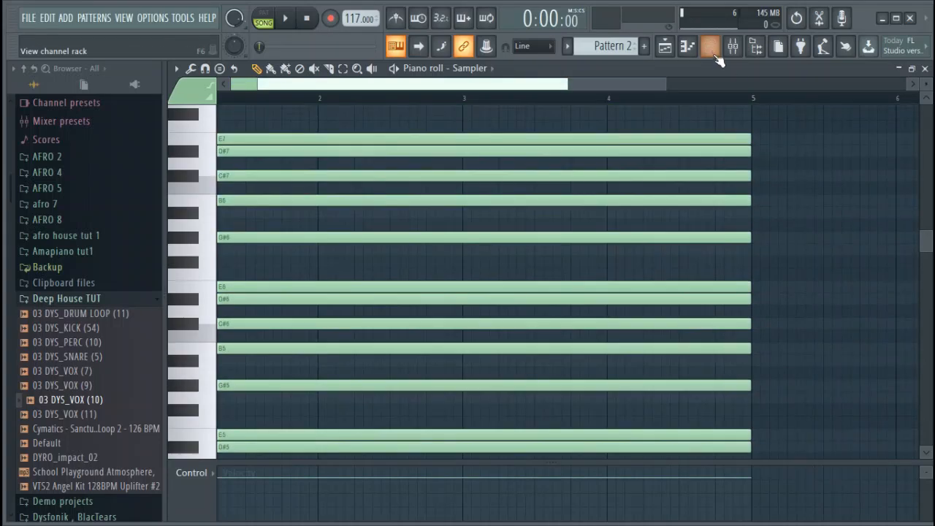
Step: Add a Purity instrument channel and open its preset list
{"action": "left_click", "coordinate": [709, 45]}
{"action": "left_click", "coordinate": [354, 169]}
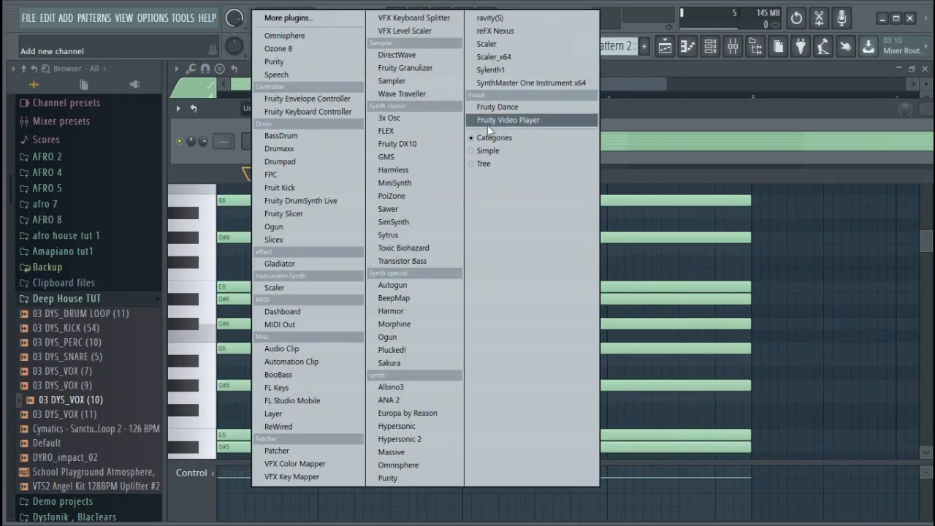
{"action": "left_click", "coordinate": [405, 479]}
{"action": "left_click_drag", "start_coordinate": [526, 175], "coordinate": [535, 119]}
{"action": "left_click", "coordinate": [555, 462]}
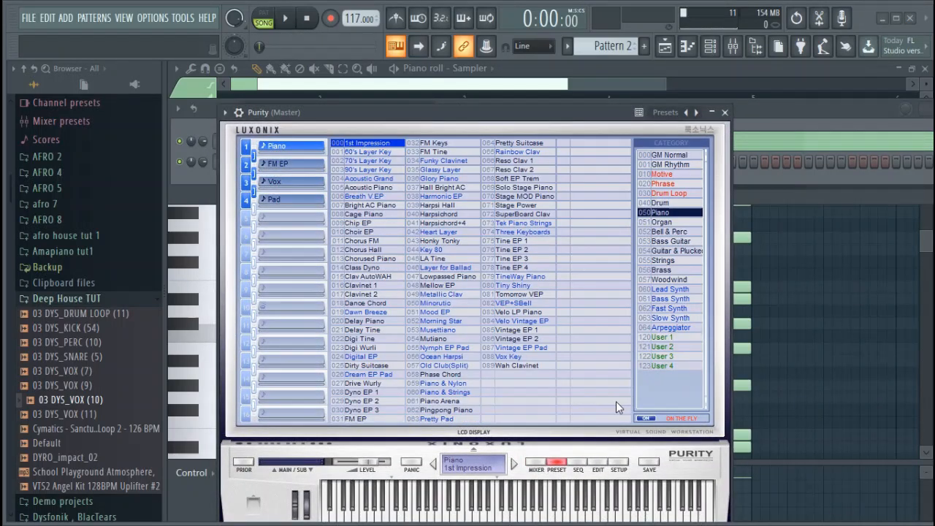
Step: Audition Purity's Strings presets, including V.Ana Strings 2, and select V.Mod StringPad
{"action": "left_click", "coordinate": [667, 299]}
{"action": "left_click", "coordinate": [669, 262]}
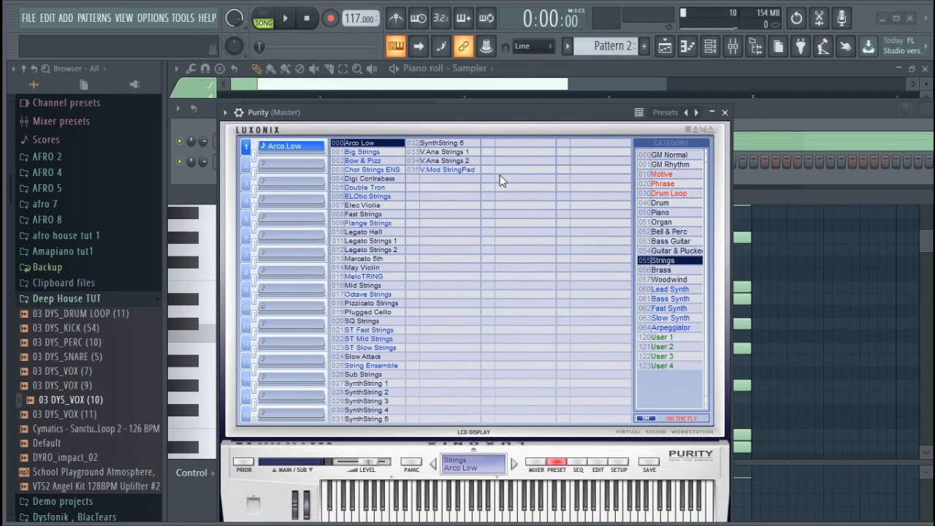
{"action": "left_click", "coordinate": [463, 160]}
{"action": "left_click", "coordinate": [470, 119]}
{"action": "key", "text": "x"}
{"action": "key", "text": "x"}
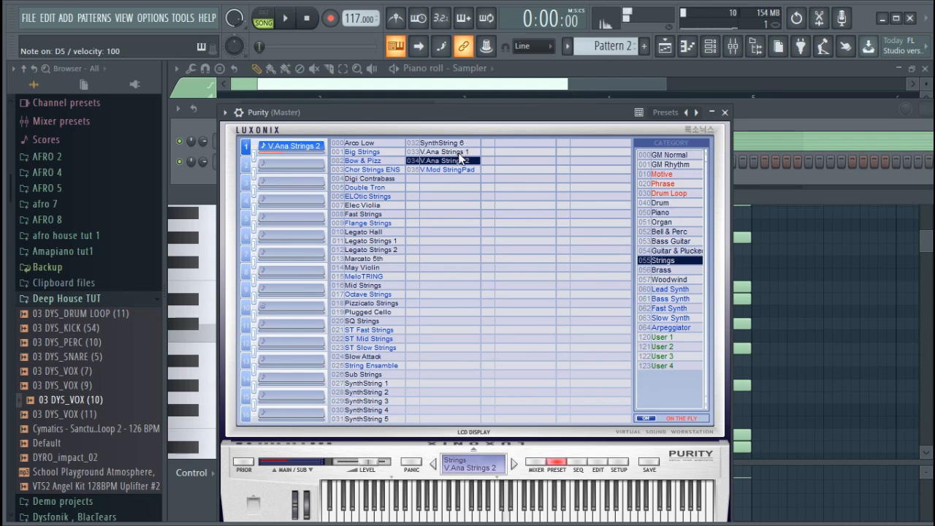
{"action": "left_click", "coordinate": [449, 169]}
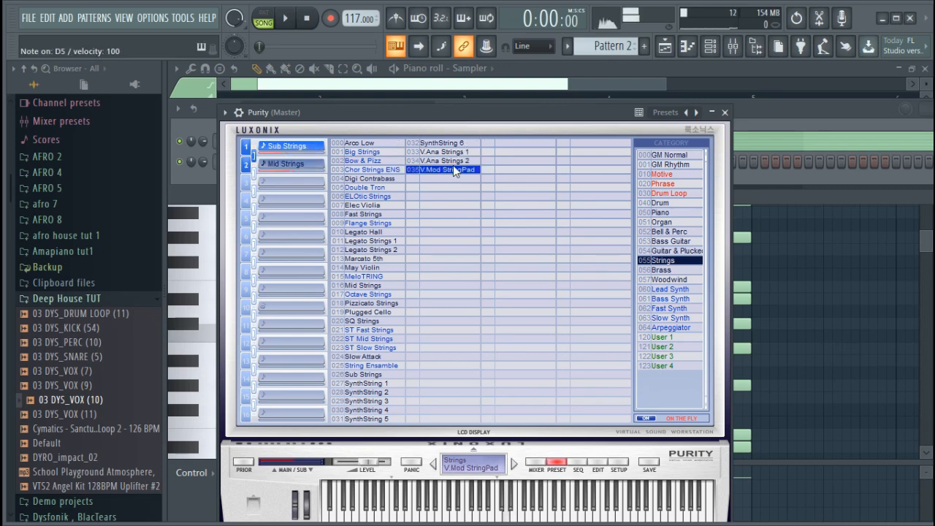
{"action": "left_click_drag", "start_coordinate": [426, 108], "coordinate": [426, 70]}
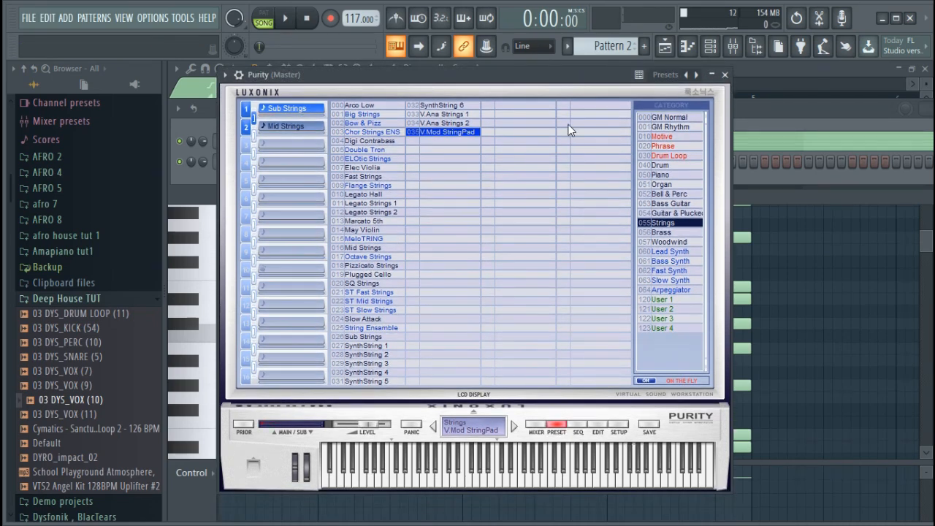
{"action": "left_click", "coordinate": [725, 75]}
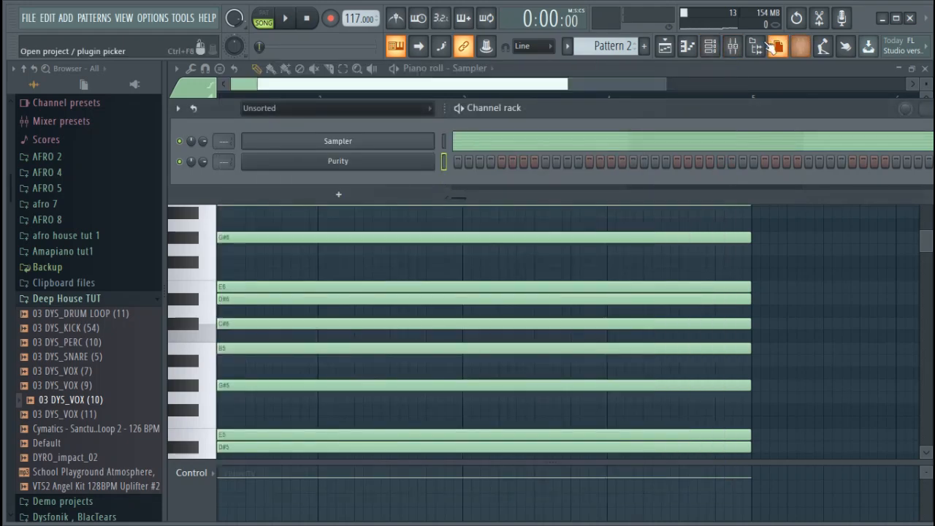
Step: Route the Purity instrument to mixer insert 6 and close its plugin window
{"action": "left_click", "coordinate": [733, 46]}
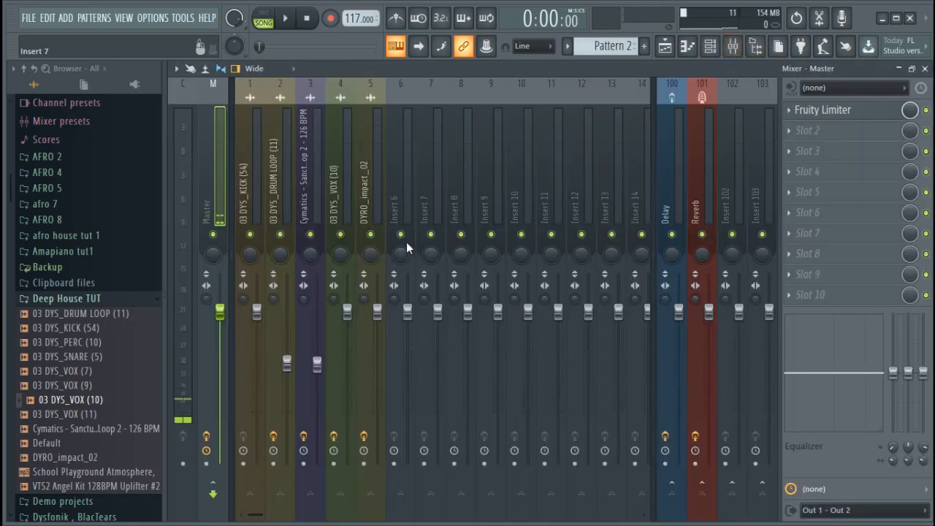
{"action": "left_click", "coordinate": [710, 46]}
{"action": "left_click", "coordinate": [333, 162]}
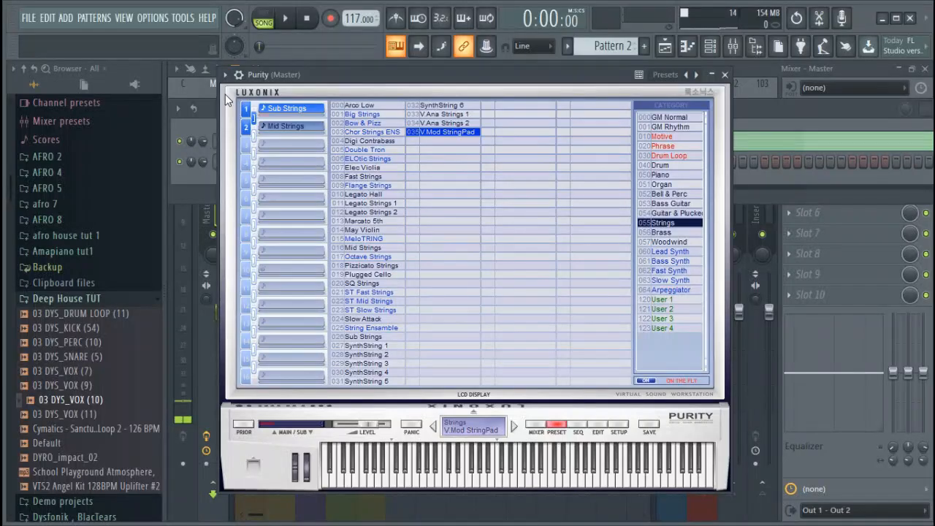
{"action": "left_click", "coordinate": [238, 75]}
{"action": "left_click", "coordinate": [724, 75]}
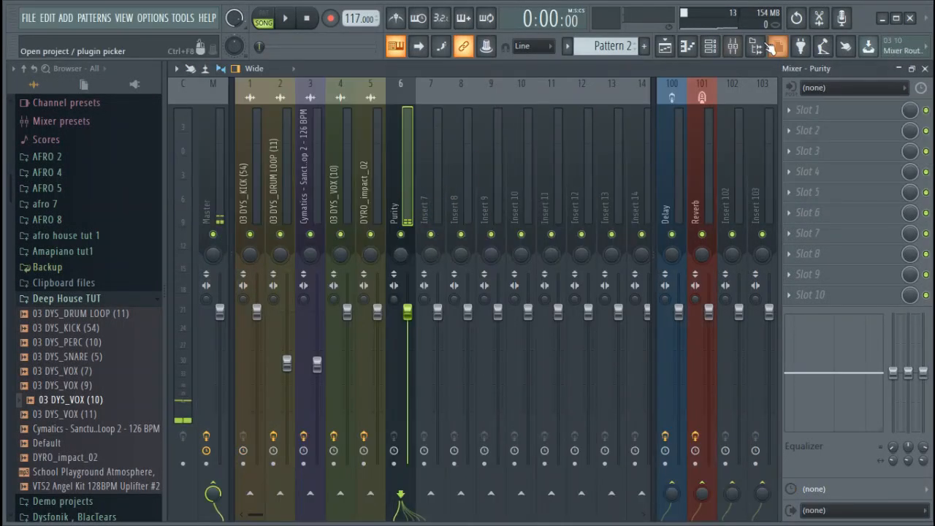
Step: Open the Purity channel's piano roll from the channel rack
{"action": "left_click", "coordinate": [710, 46]}
{"action": "right_click", "coordinate": [431, 155]}
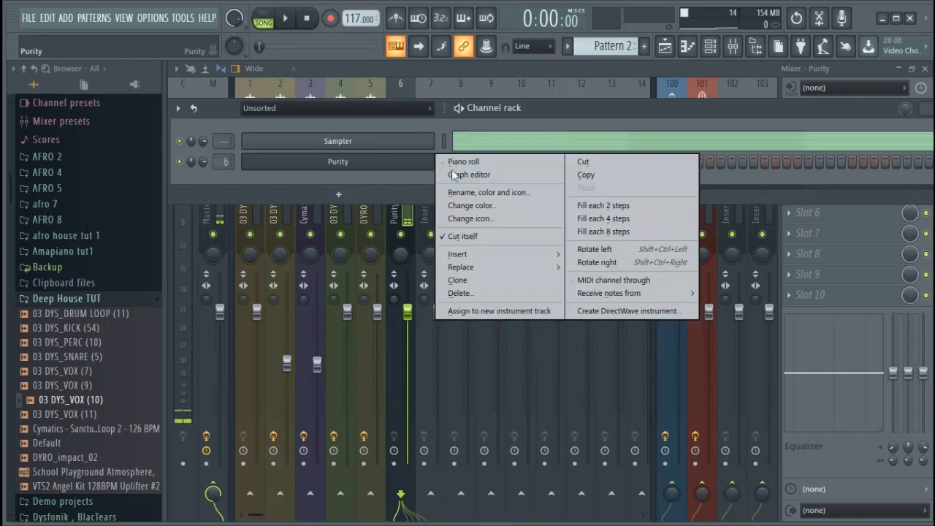
{"action": "left_click", "coordinate": [453, 158]}
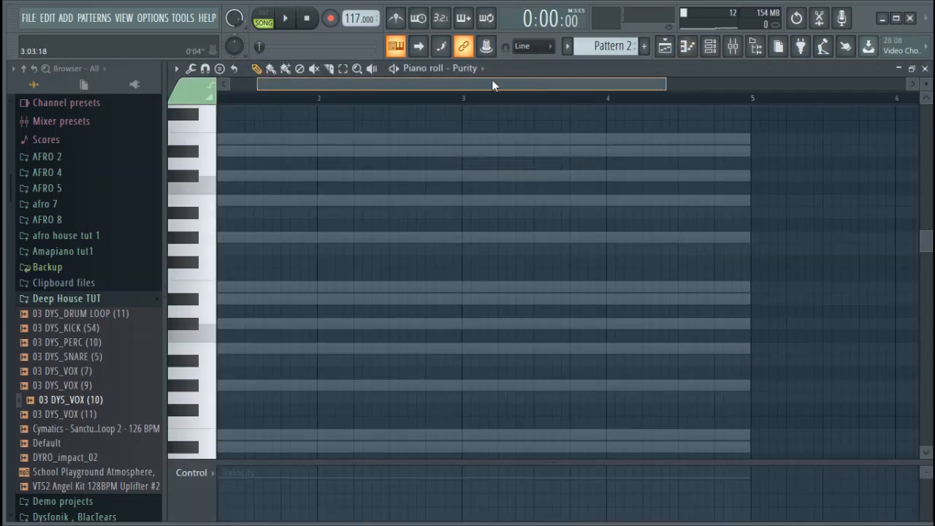
{"action": "left_click_drag", "start_coordinate": [493, 84], "coordinate": [464, 84]}
{"action": "scroll", "coordinate": [487, 264], "scroll_direction": "down", "scroll_amount": 3}
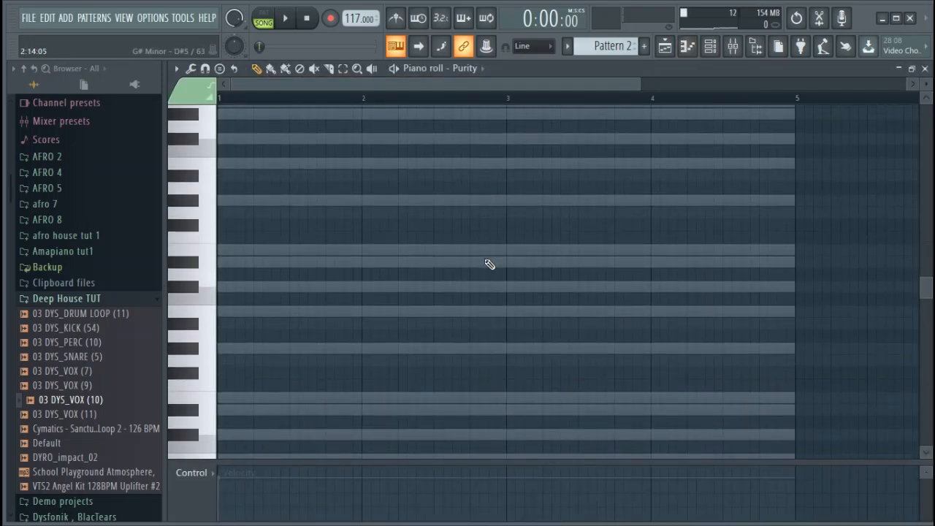
{"action": "scroll", "coordinate": [358, 330], "scroll_direction": "down", "scroll_amount": 1}
{"action": "left_click", "coordinate": [259, 261]}
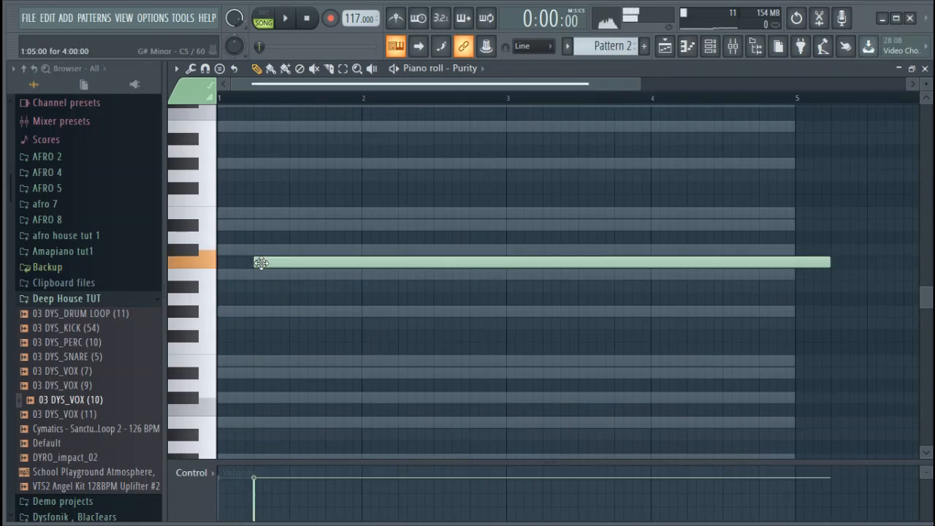
{"action": "left_click_drag", "start_coordinate": [439, 266], "coordinate": [317, 278]}
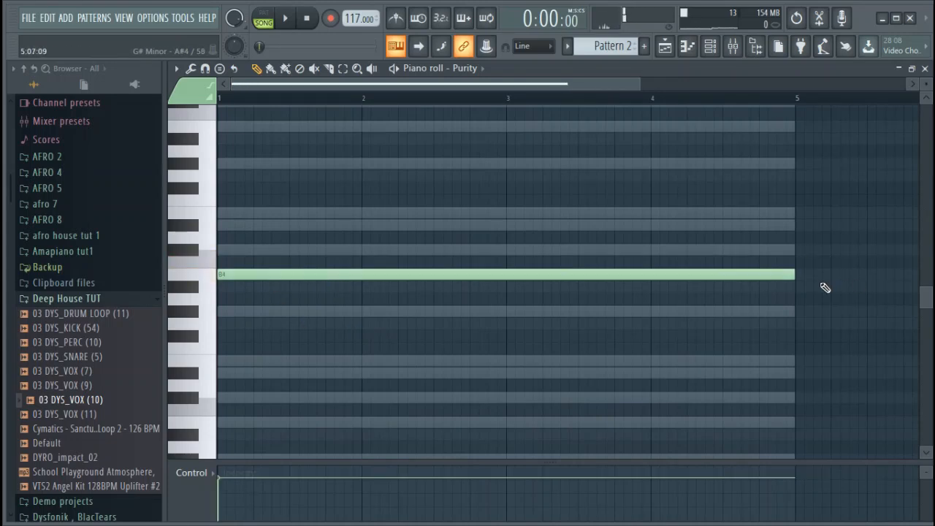
{"action": "left_click_drag", "start_coordinate": [794, 279], "coordinate": [357, 275]}
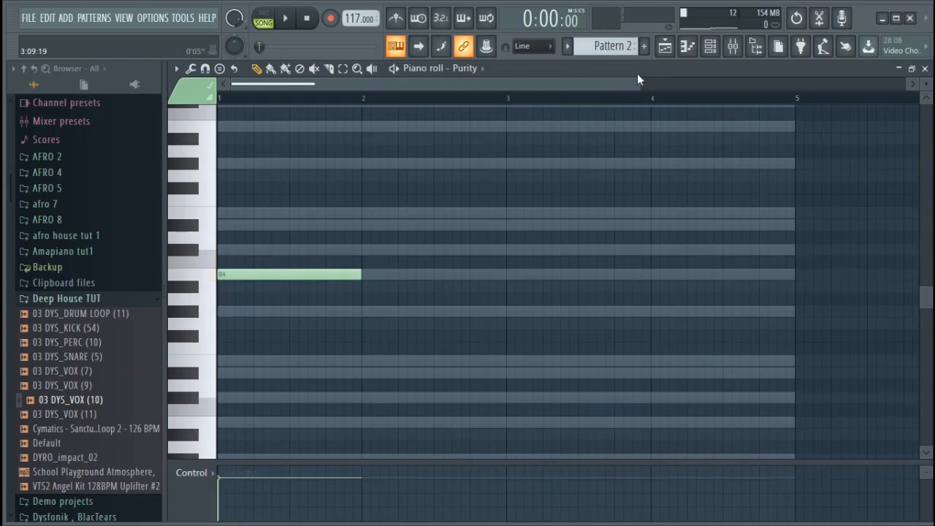
{"action": "scroll", "coordinate": [387, 265], "scroll_direction": "up", "scroll_amount": 4, "text": "ctrl"}
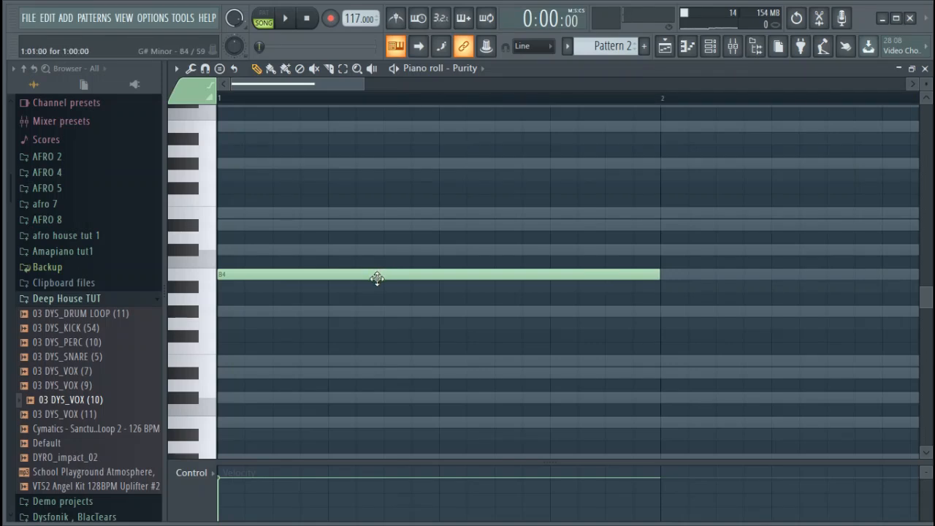
{"action": "left_click_drag", "start_coordinate": [377, 279], "coordinate": [373, 248]}
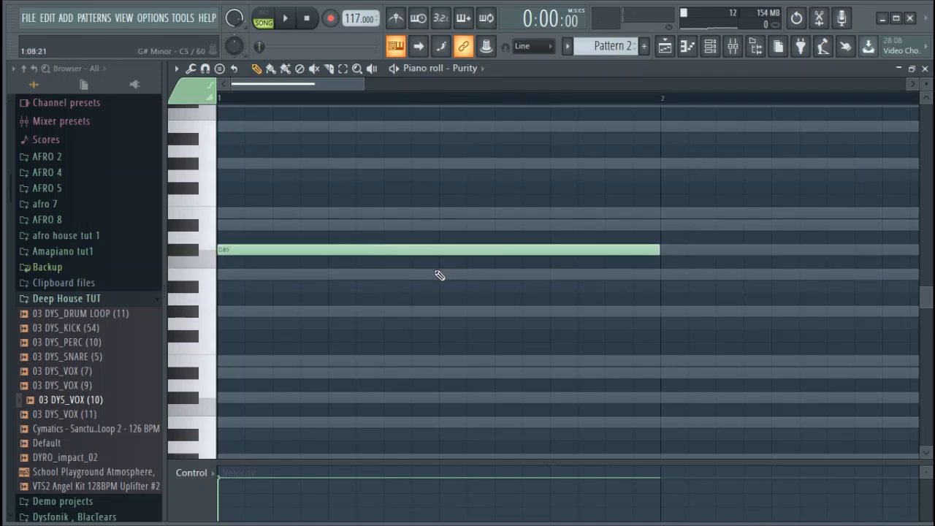
{"action": "scroll", "coordinate": [435, 275], "scroll_direction": "down", "scroll_amount": 4}
{"action": "key", "text": "ctrl+Down"}
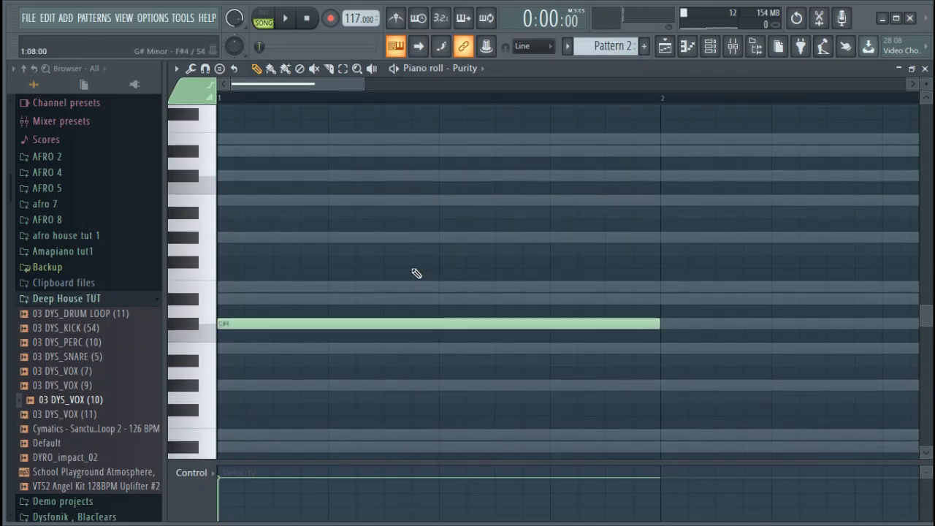
{"action": "scroll", "coordinate": [416, 274], "scroll_direction": "down", "scroll_amount": 2}
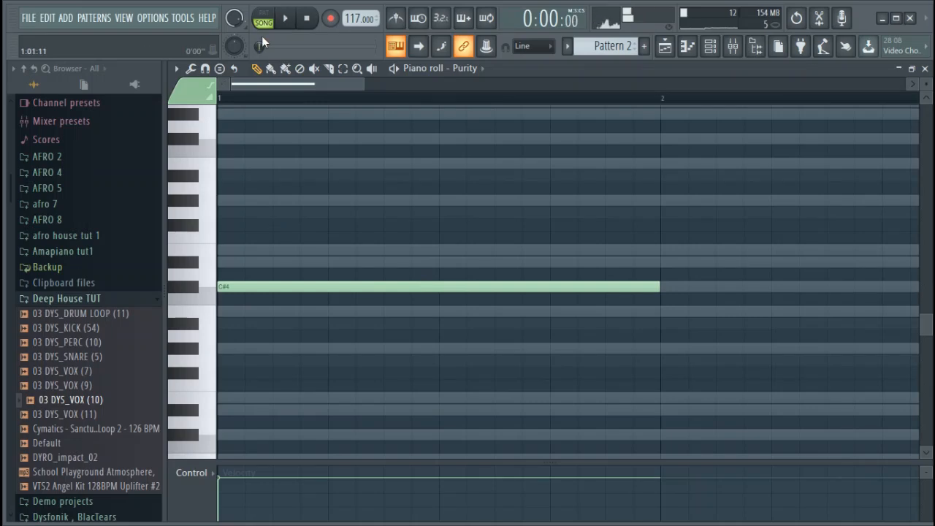
{"action": "left_click", "coordinate": [255, 207]}
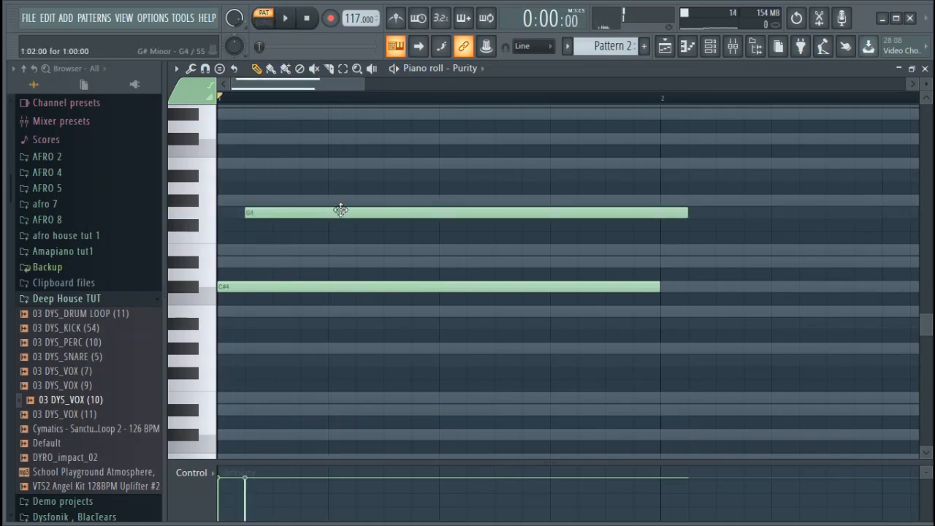
{"action": "left_click_drag", "start_coordinate": [340, 210], "coordinate": [283, 253]}
{"action": "right_click", "coordinate": [282, 252]}
{"action": "right_click", "coordinate": [282, 288]}
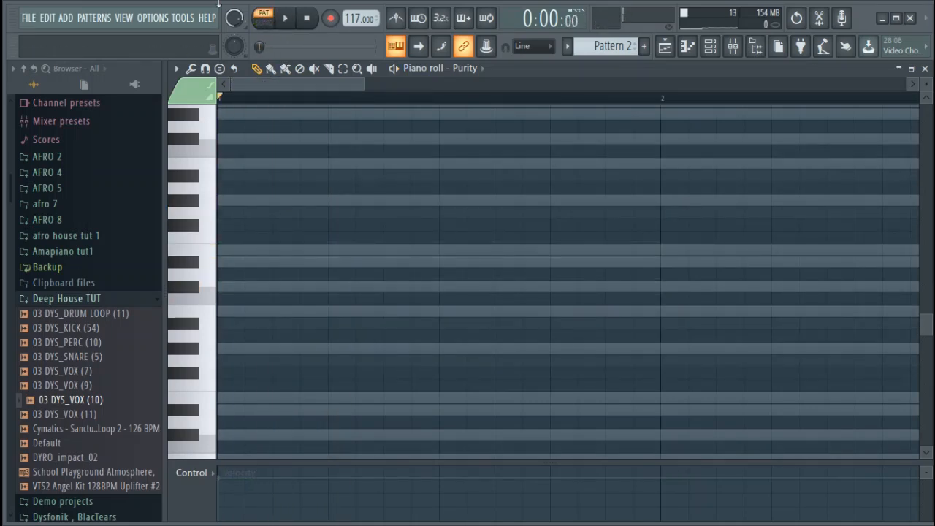
Step: Stamp a Minor 9th chord on C#4 at the start of bar 1 in Purity's piano roll
{"action": "left_click", "coordinate": [231, 69]}
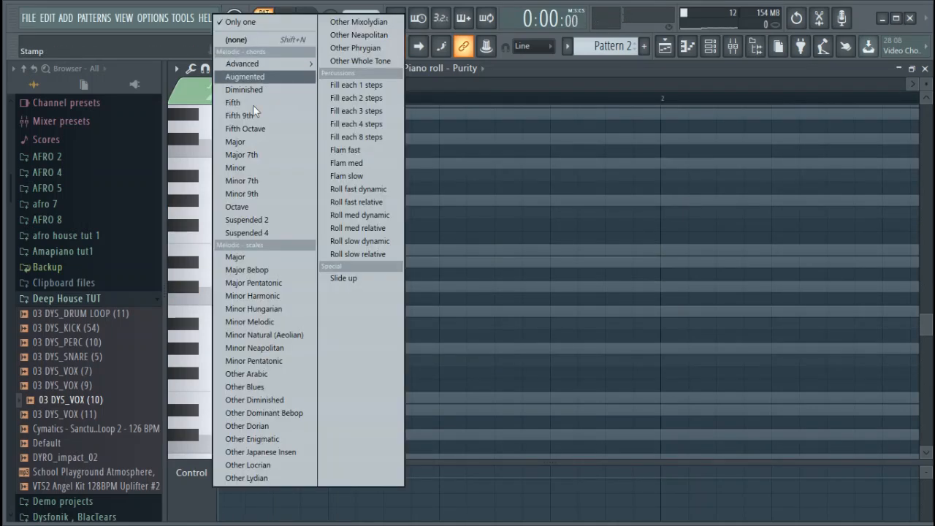
{"action": "left_click", "coordinate": [273, 194]}
{"action": "left_click_drag", "start_coordinate": [248, 321], "coordinate": [247, 292]}
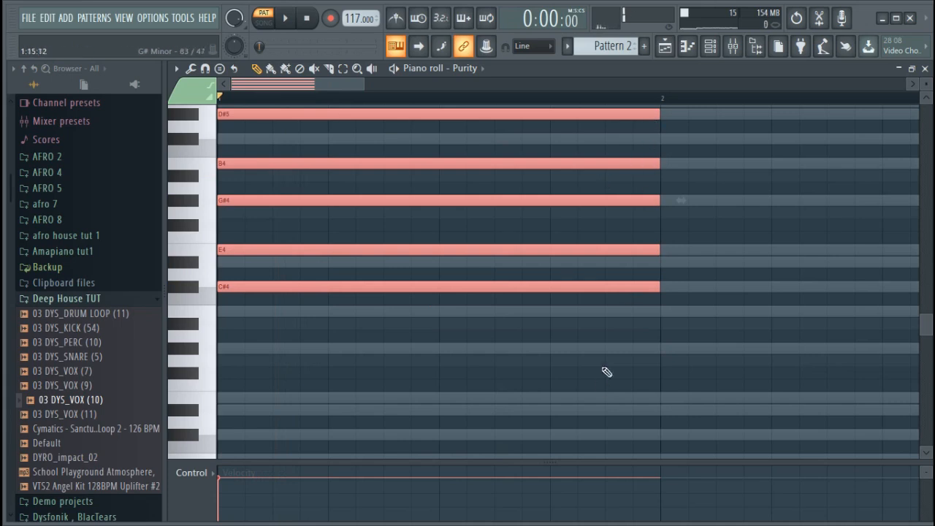
Step: Lower the velocity of the stamped chord to about 60% and play the pattern to check it
{"action": "left_click_drag", "start_coordinate": [592, 447], "coordinate": [512, 234]}
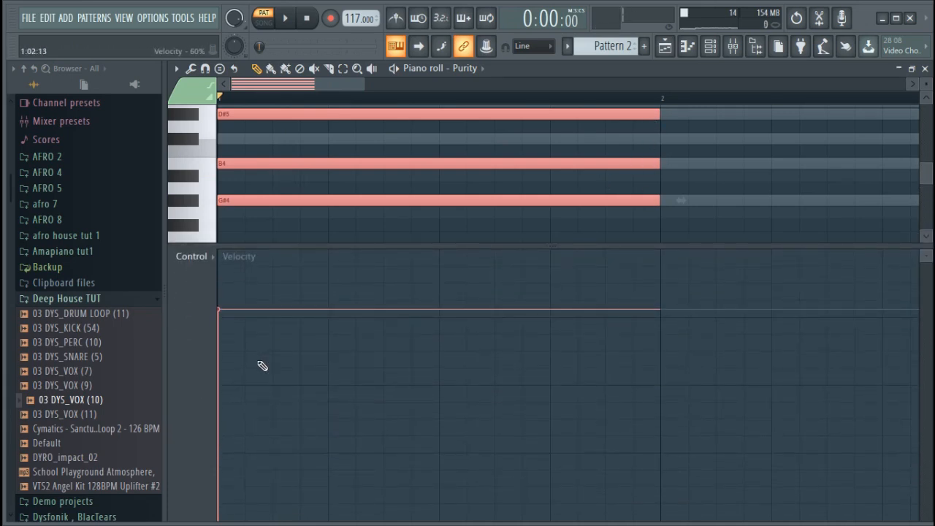
{"action": "left_click", "coordinate": [224, 363]}
{"action": "left_click_drag", "start_coordinate": [454, 248], "coordinate": [454, 398]}
{"action": "left_click", "coordinate": [739, 334]}
{"action": "key", "text": "space"}
{"action": "key", "text": "space"}
Step: Place Pattern 2 at bar 1 on Track 7 of the playlist and play it briefly
{"action": "left_click", "coordinate": [711, 48]}
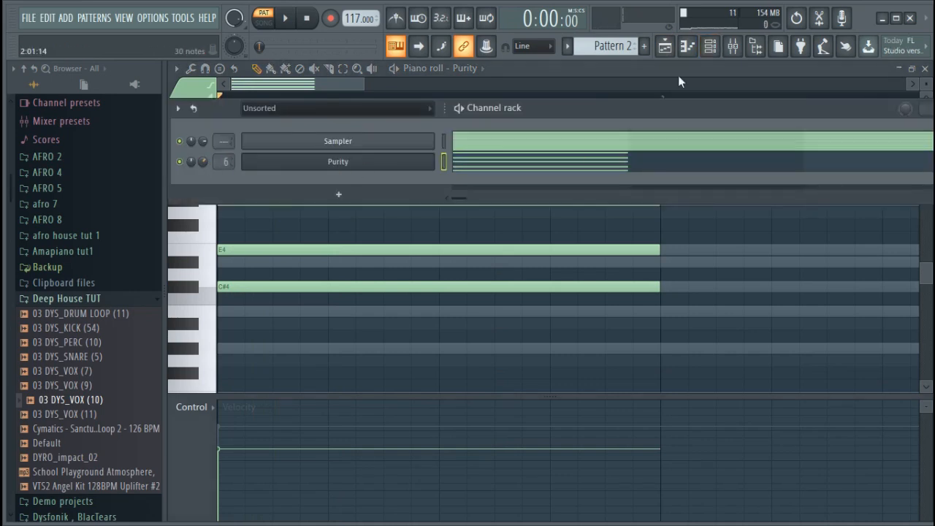
{"action": "left_click", "coordinate": [665, 46]}
{"action": "left_click", "coordinate": [386, 359]}
{"action": "left_click_drag", "start_coordinate": [424, 366], "coordinate": [395, 366]}
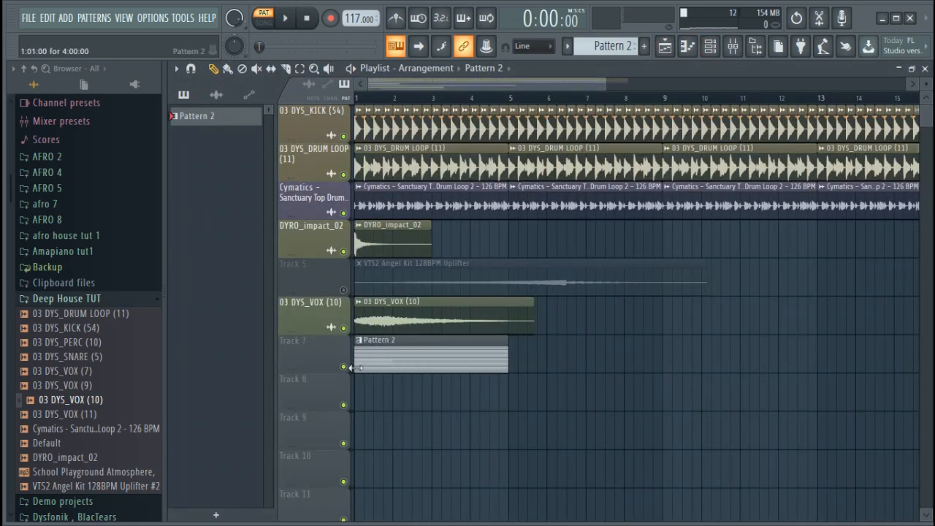
{"action": "scroll", "coordinate": [595, 104], "scroll_direction": "down", "scroll_amount": 3}
{"action": "key", "text": "space"}
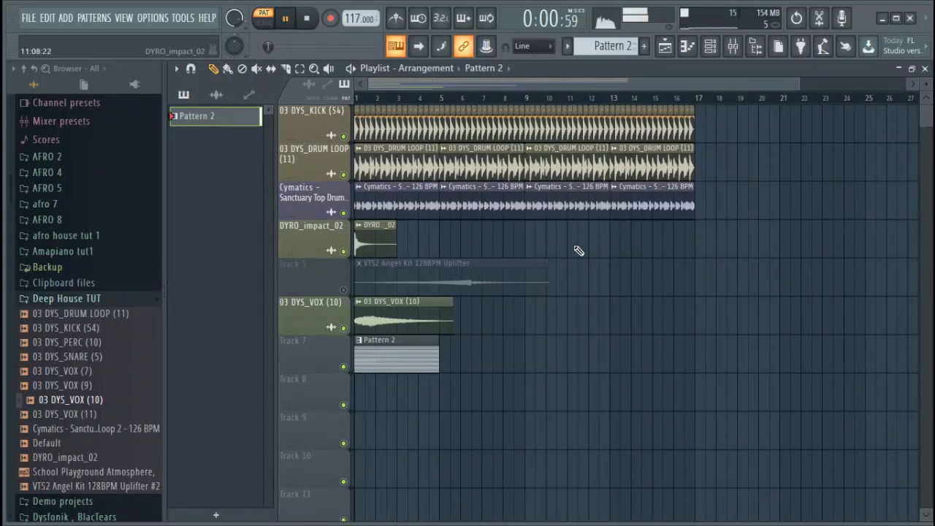
{"action": "key", "text": "space"}
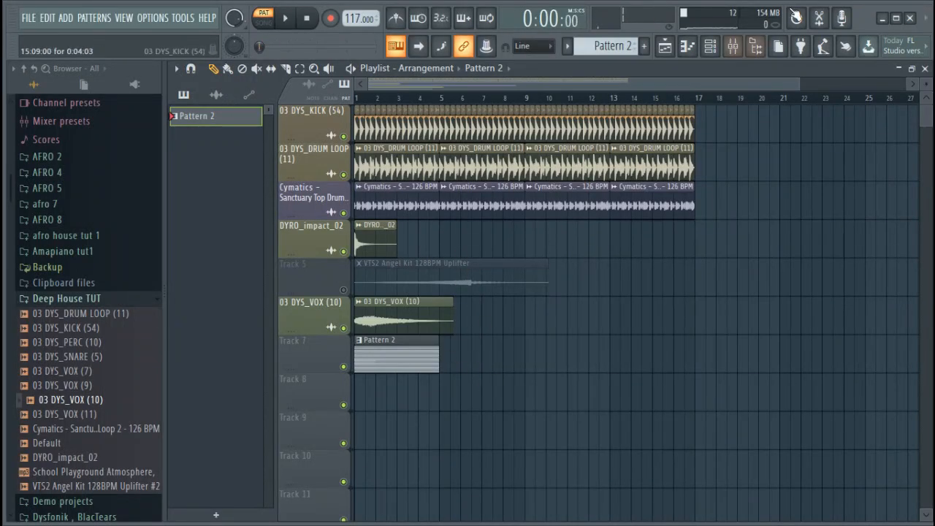
Step: Reopen Purity's piano roll and play the pattern to hear its two chords
{"action": "left_click", "coordinate": [710, 46]}
{"action": "left_click", "coordinate": [509, 166]}
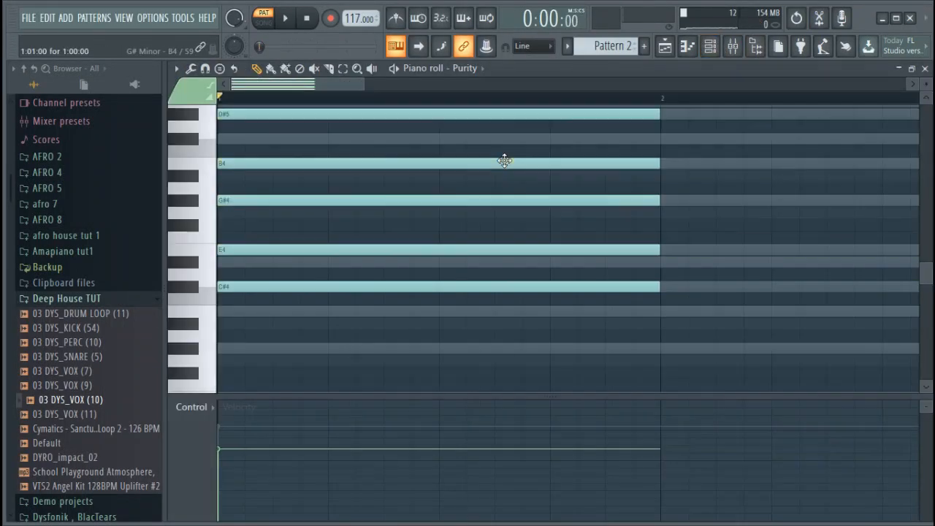
{"action": "key", "text": "space"}
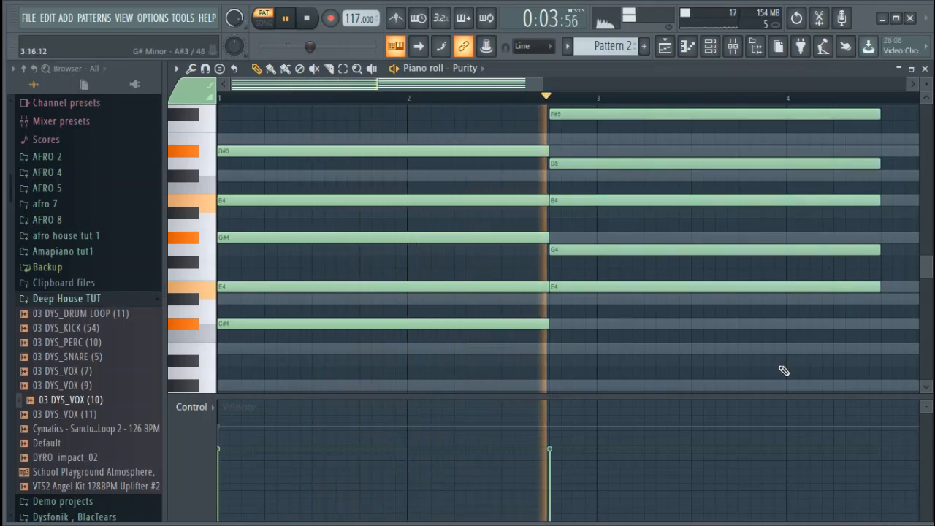
{"action": "key", "text": "space"}
Step: In the second chord, raise the second note to G#4, the fourth to D#5 and the top note to G#5
{"action": "left_click_drag", "start_coordinate": [610, 251], "coordinate": [636, 232]}
{"action": "scroll", "coordinate": [639, 233], "scroll_direction": "up", "scroll_amount": 2}
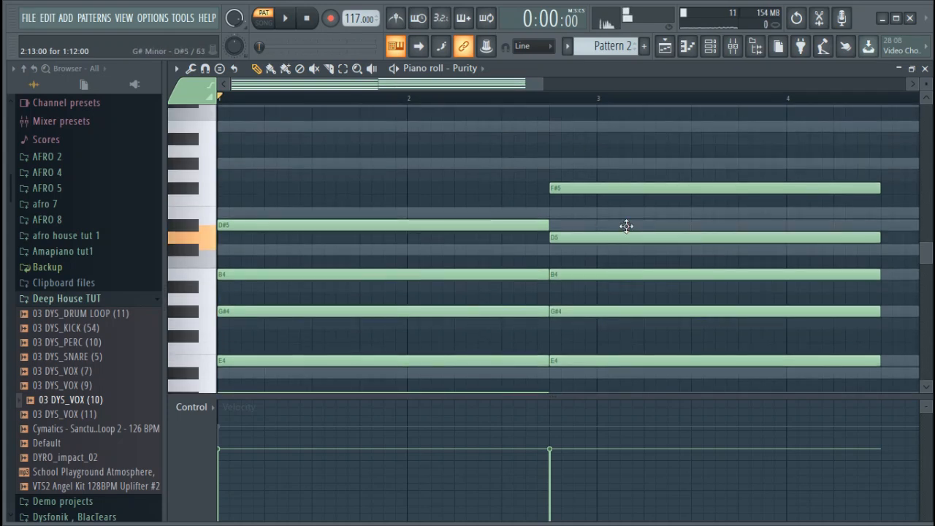
{"action": "left_click_drag", "start_coordinate": [625, 226], "coordinate": [626, 220]}
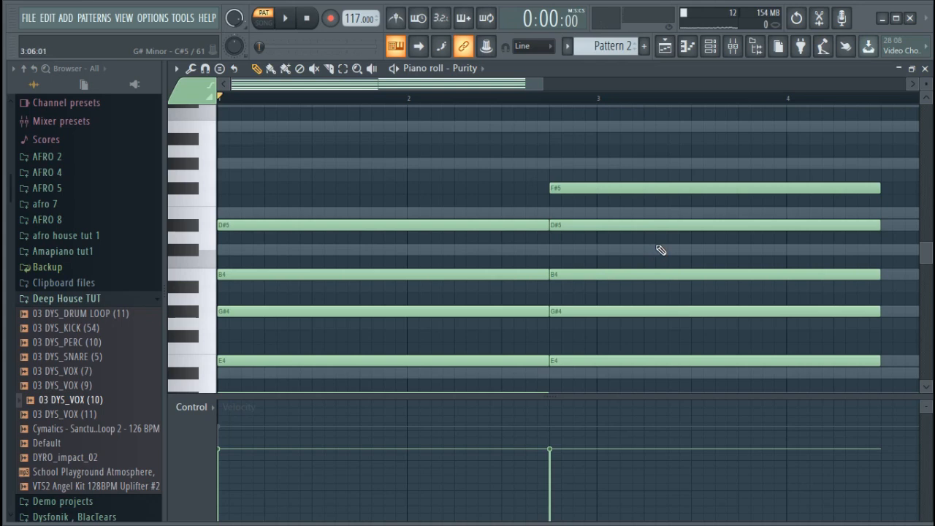
{"action": "key", "text": "space"}
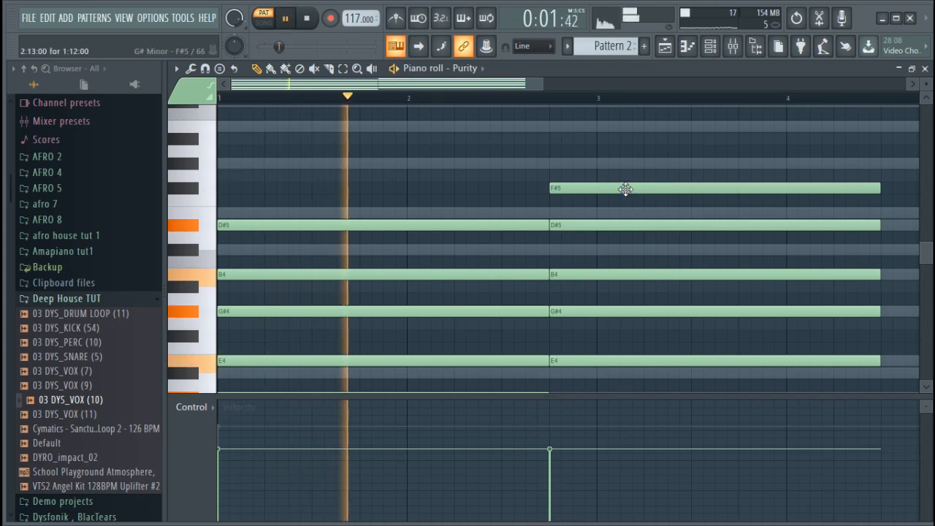
{"action": "left_click_drag", "start_coordinate": [622, 189], "coordinate": [625, 158]}
Step: Select all notes of the second chord, extend them to bar 5 and clear the selection
{"action": "scroll", "coordinate": [709, 211], "scroll_direction": "down", "scroll_amount": 3}
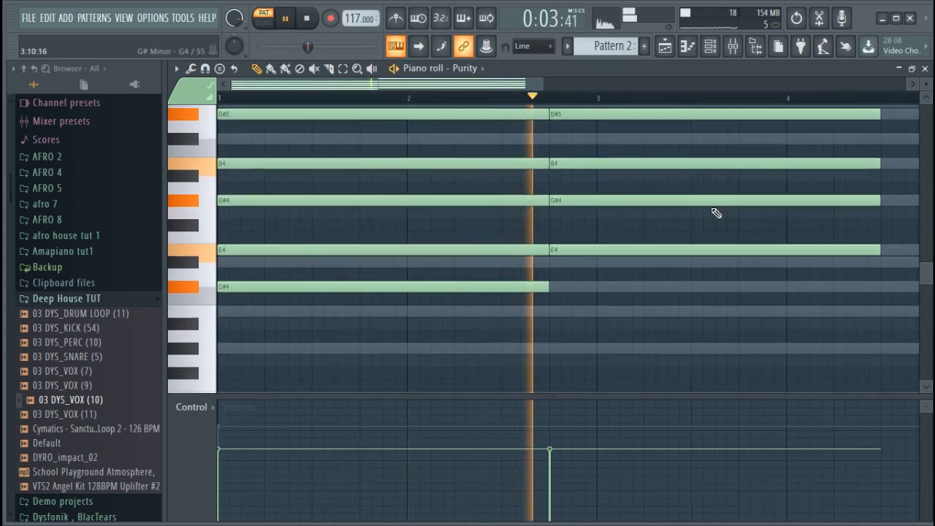
{"action": "scroll", "coordinate": [720, 103], "scroll_direction": "down", "scroll_amount": 2}
{"action": "scroll", "coordinate": [839, 299], "scroll_direction": "up", "scroll_amount": 1}
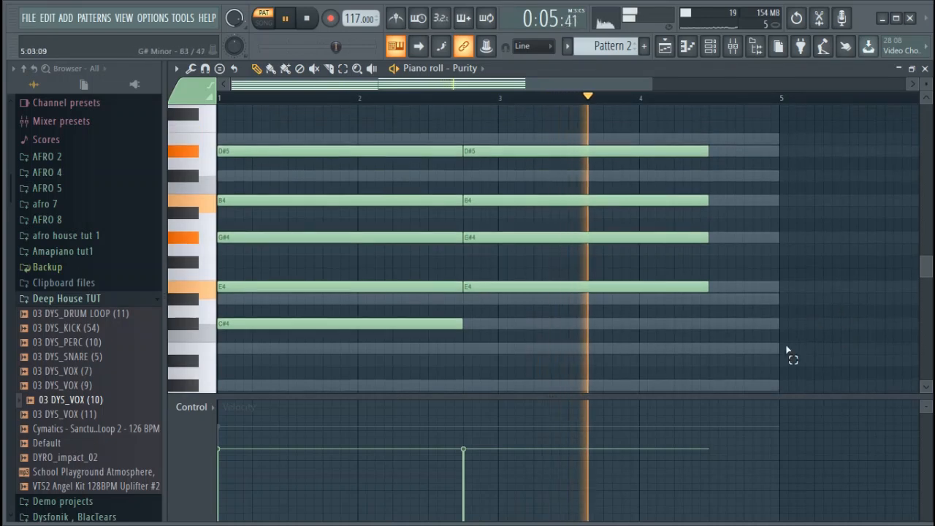
{"action": "left_click_drag", "start_coordinate": [788, 354], "coordinate": [685, 136]}
{"action": "scroll", "coordinate": [752, 182], "scroll_direction": "up", "scroll_amount": 2}
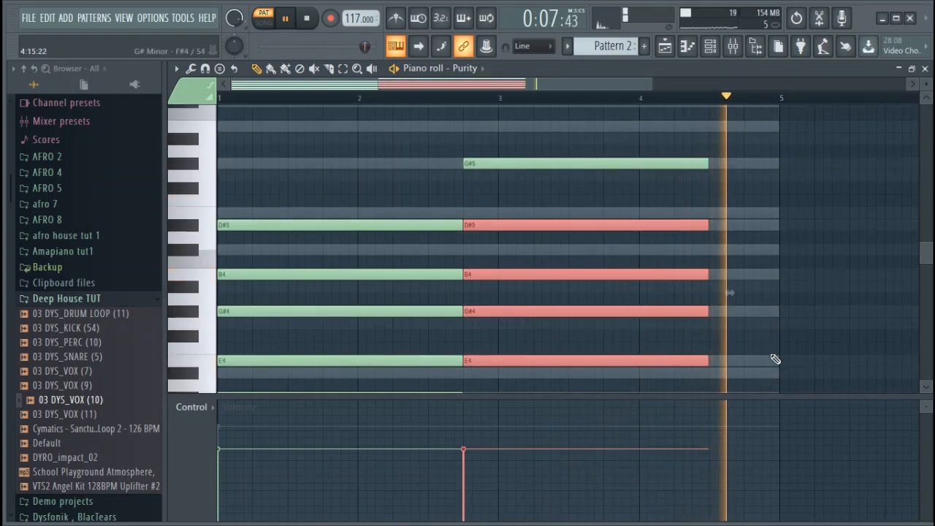
{"action": "left_click_drag", "start_coordinate": [738, 364], "coordinate": [780, 173]}
{"action": "left_click", "coordinate": [772, 111]}
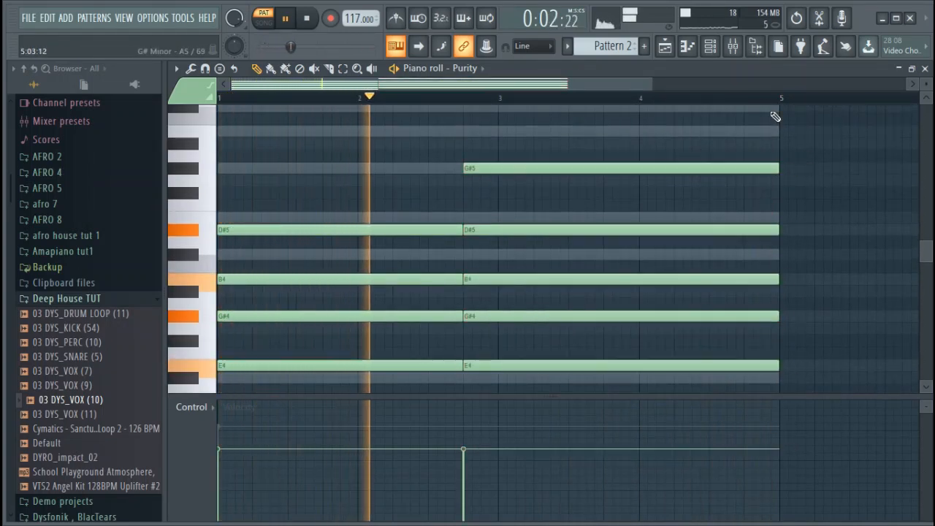
Step: Add a GMS instrument channel to the channel rack
{"action": "left_click", "coordinate": [709, 46]}
{"action": "key", "text": "F9"}
{"action": "left_click", "coordinate": [338, 194]}
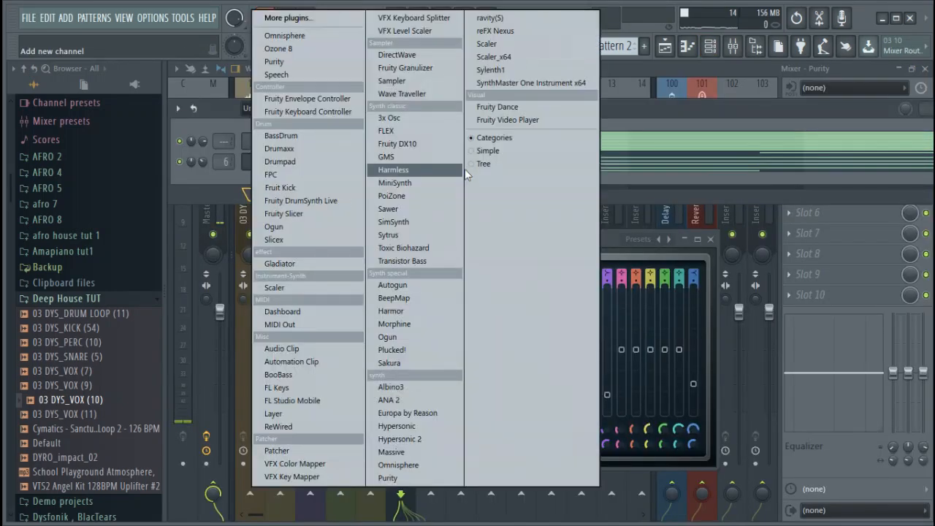
{"action": "left_click", "coordinate": [421, 161]}
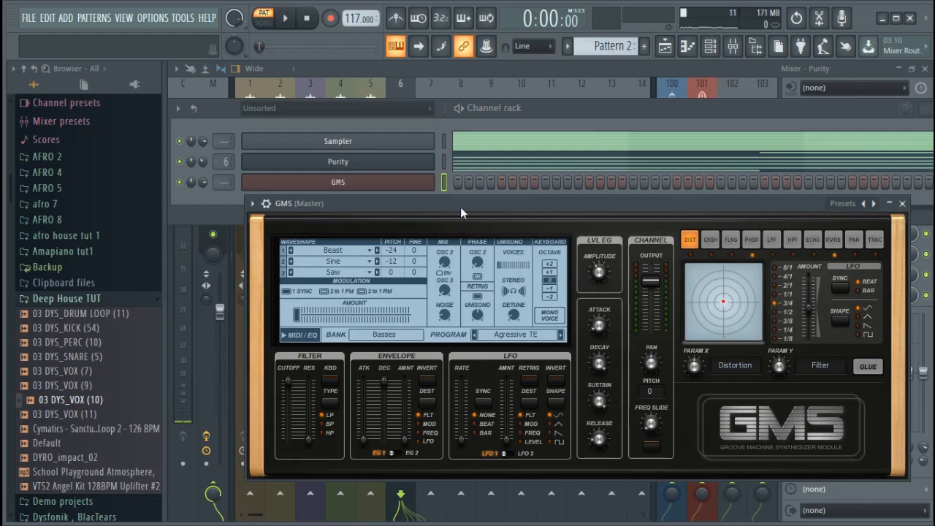
Step: Load the Peaceful TE preset from the Pads & Textures bank into GMS and close the synth window
{"action": "left_click_drag", "start_coordinate": [460, 207], "coordinate": [436, 124]}
{"action": "left_click", "coordinate": [363, 253]}
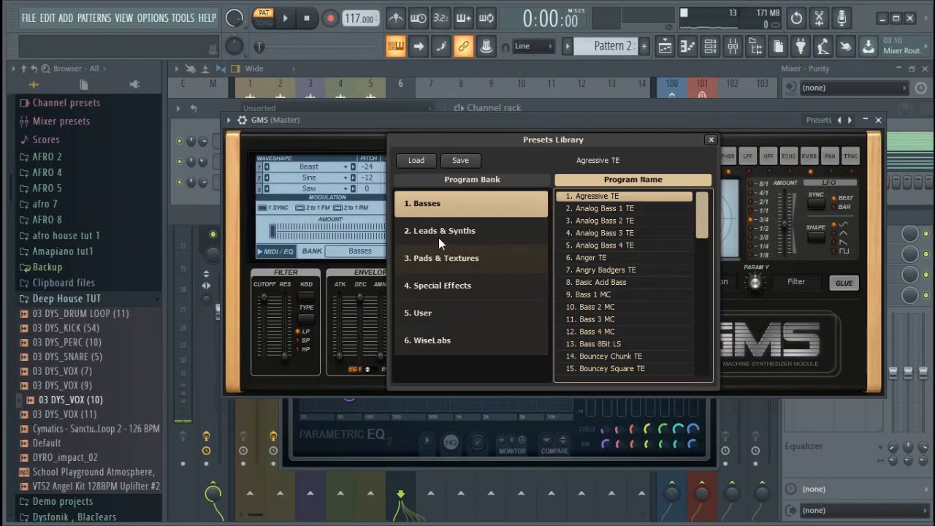
{"action": "left_click", "coordinate": [460, 260]}
{"action": "scroll", "coordinate": [635, 314], "scroll_direction": "down", "scroll_amount": 4}
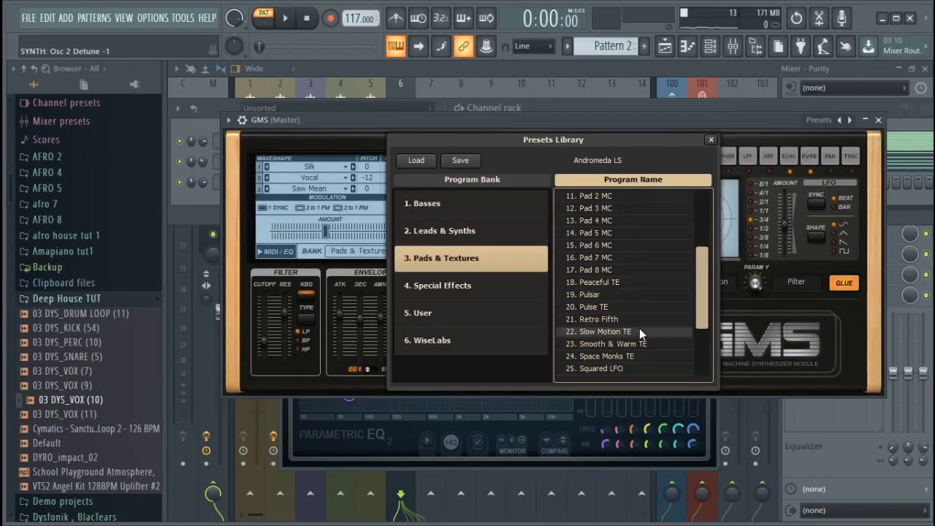
{"action": "left_click", "coordinate": [606, 282]}
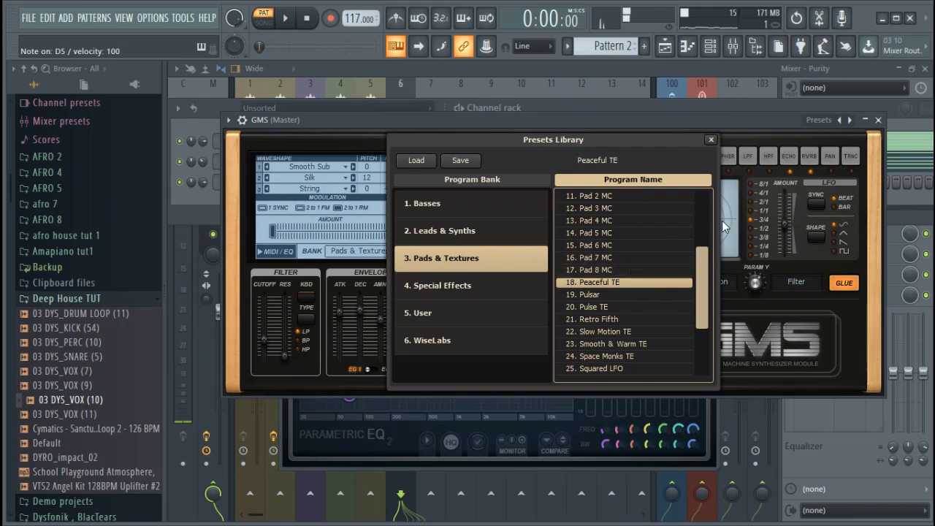
{"action": "left_click", "coordinate": [878, 120]}
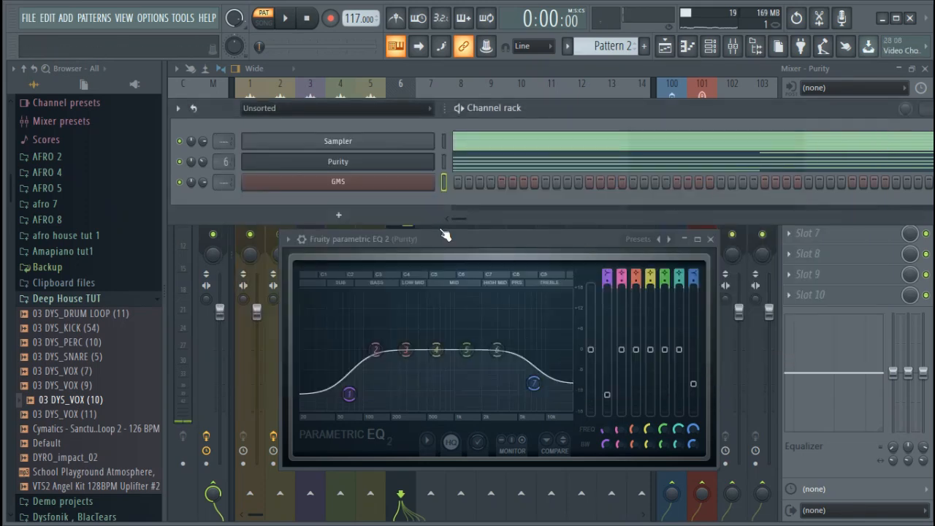
Step: Place a Minor 9th chord with root G#4 in bar 2 of the GMS piano roll
{"action": "right_click", "coordinate": [410, 186]}
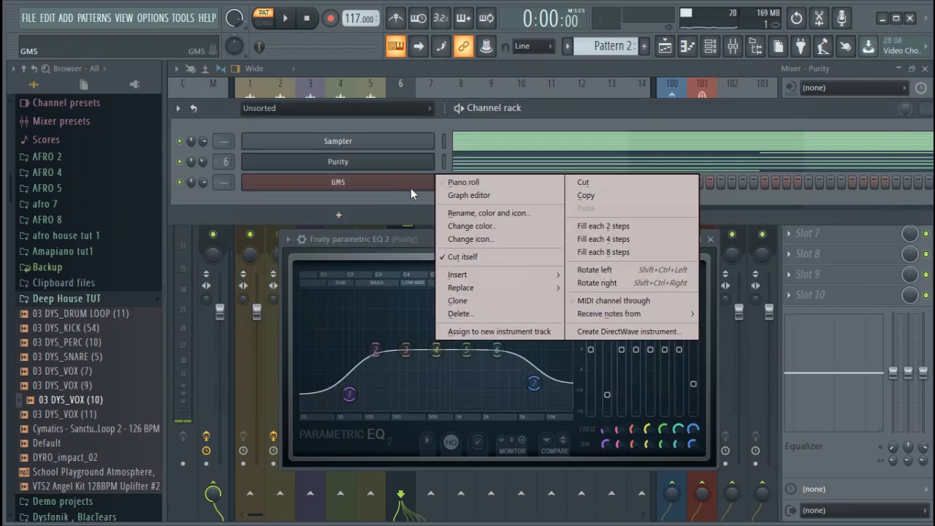
{"action": "left_click", "coordinate": [460, 182]}
{"action": "left_click", "coordinate": [220, 68]}
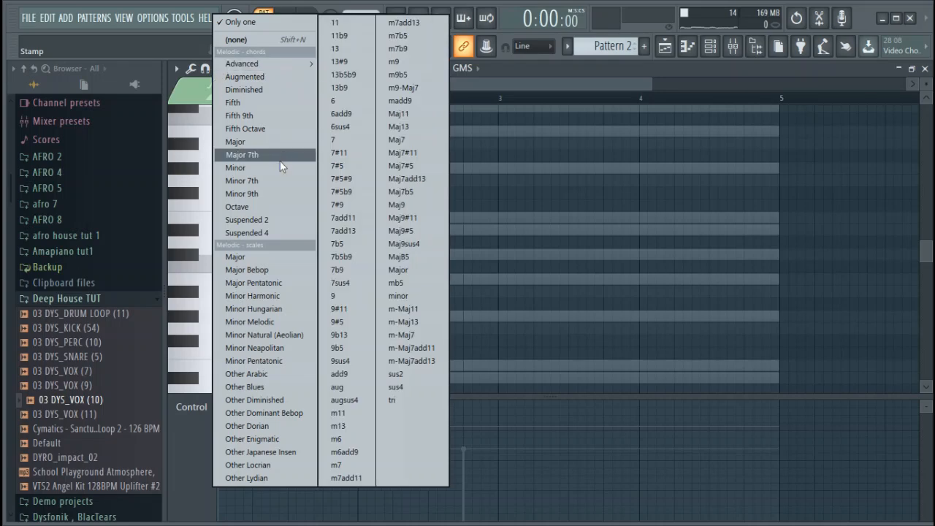
{"action": "left_click", "coordinate": [263, 194]}
{"action": "left_click_drag", "start_coordinate": [379, 321], "coordinate": [428, 320]}
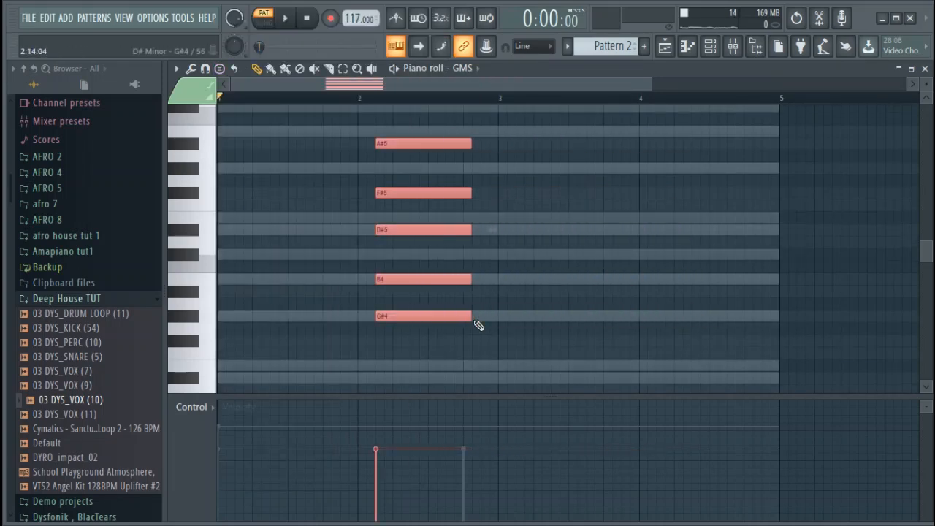
Step: Move the GMS chord to start in the second half of bar 2 with root E5, playing the pattern to check it
{"action": "key", "text": "space"}
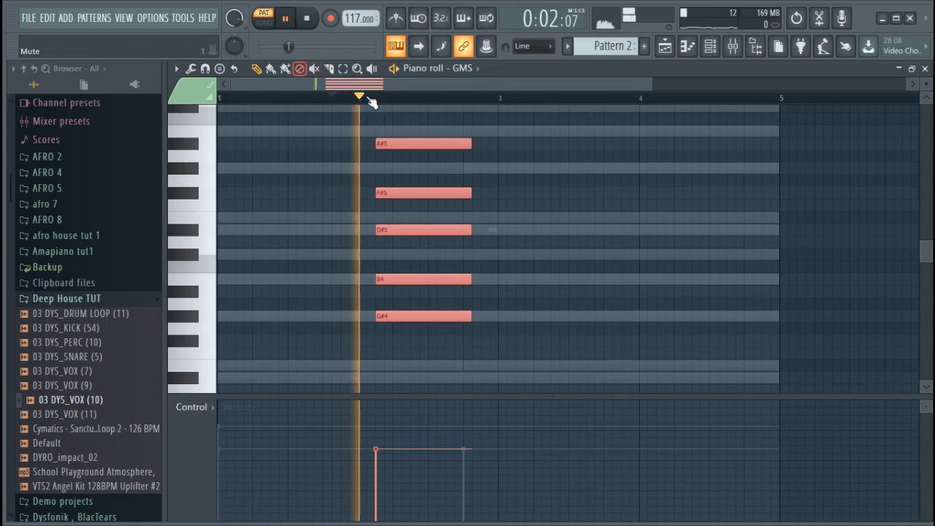
{"action": "key", "text": "space"}
{"action": "left_click_drag", "start_coordinate": [423, 319], "coordinate": [486, 388]}
{"action": "key", "text": "ctrl+Up"}
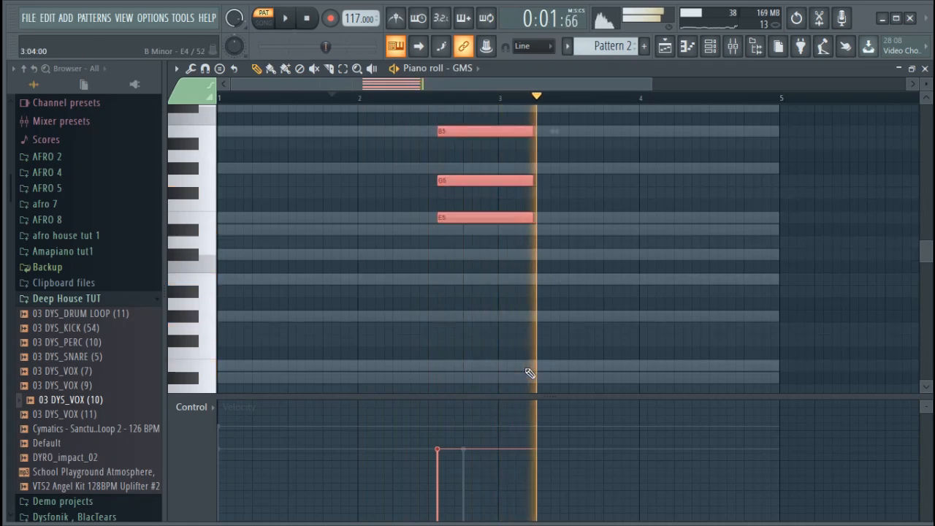
{"action": "key", "text": "space"}
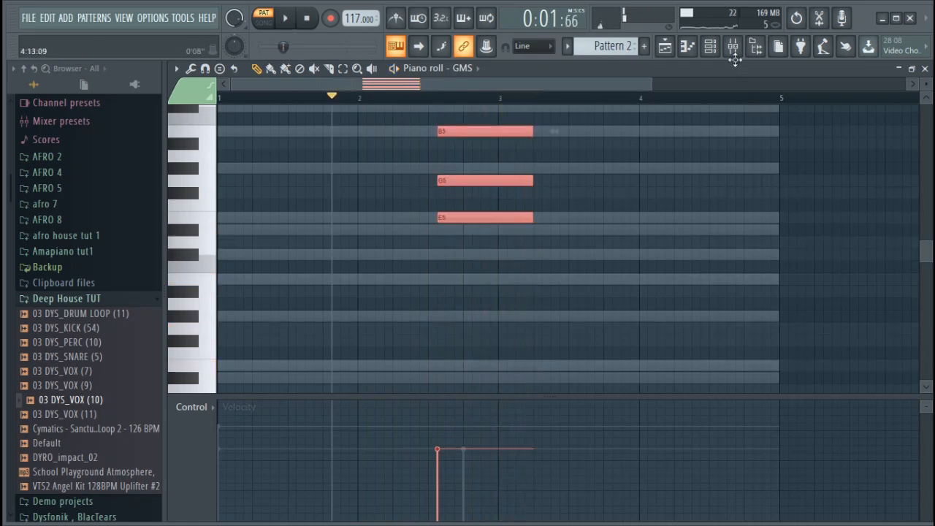
Step: Lower the GMS channel's volume to 34% in the channel rack while auditioning the pattern
{"action": "left_click", "coordinate": [708, 48]}
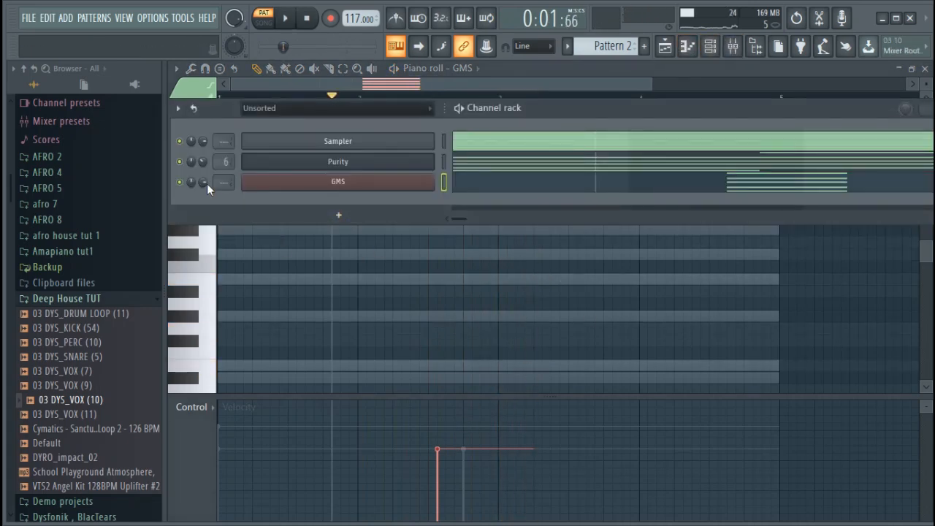
{"action": "key", "text": "space"}
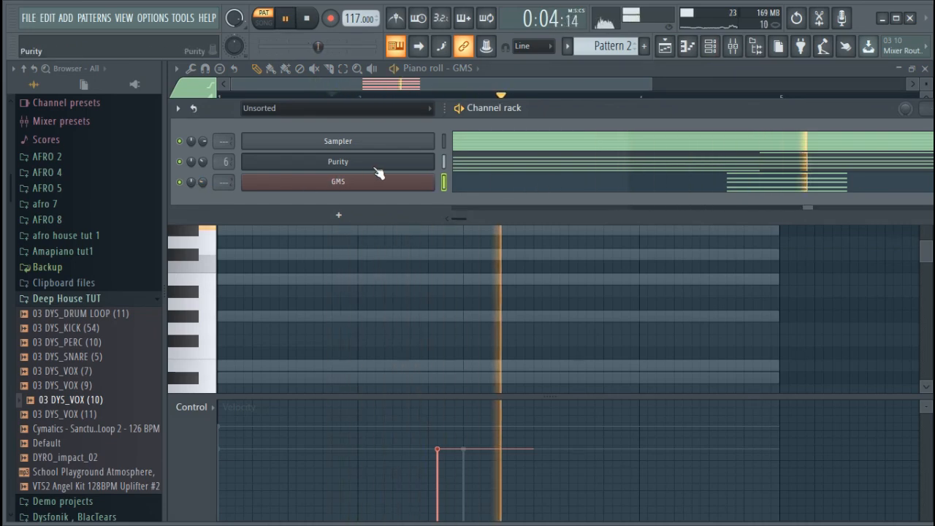
{"action": "key", "text": "space"}
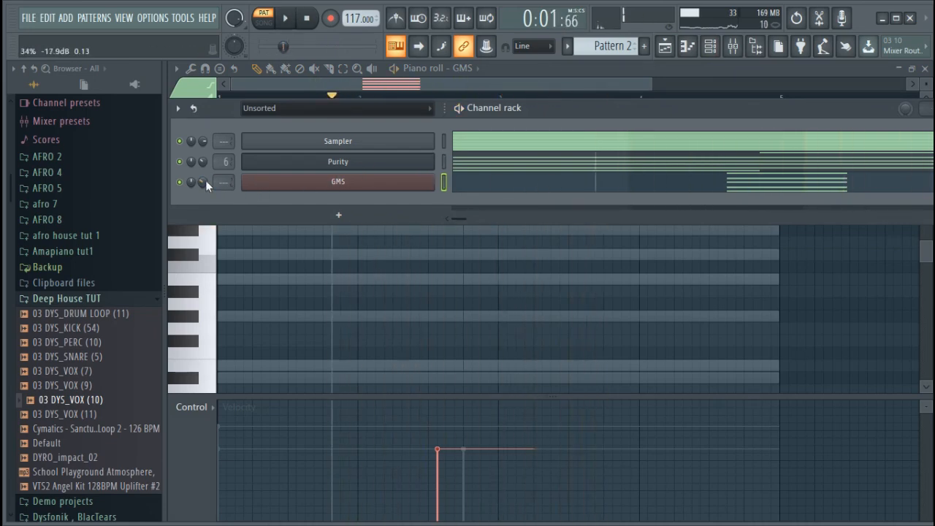
Step: In the GMS chord, raise the second note to G#5, the fourth to D#6 and the top note to G#6
{"action": "key", "text": "F9"}
{"action": "left_click", "coordinate": [553, 186]}
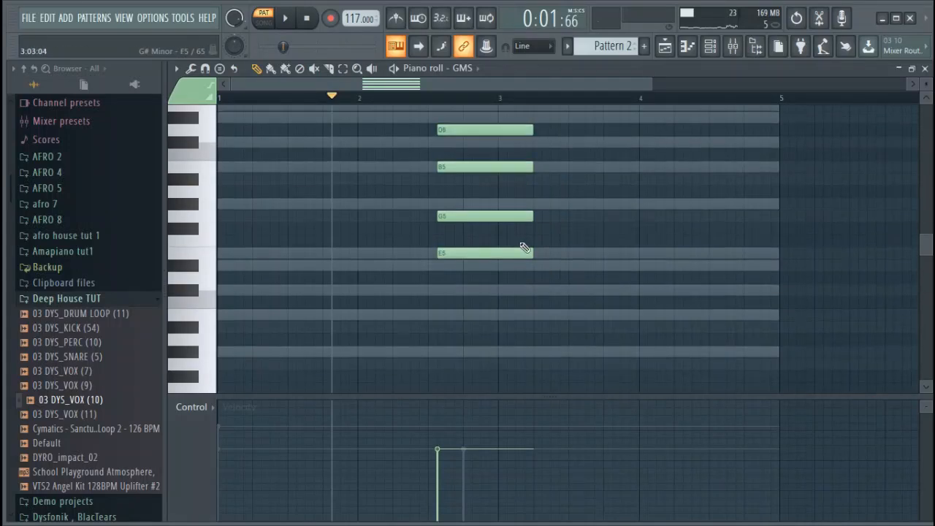
{"action": "scroll", "coordinate": [570, 260], "scroll_direction": "up", "scroll_amount": 3}
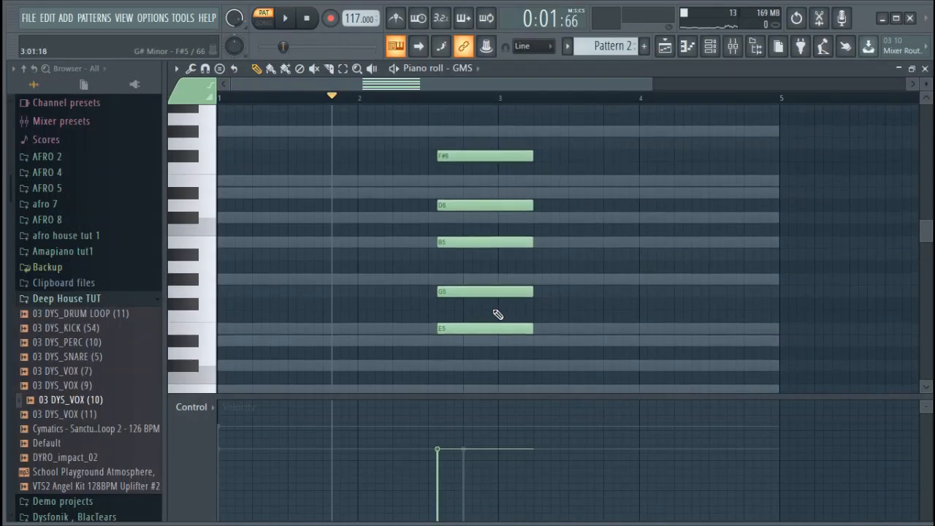
{"action": "left_click_drag", "start_coordinate": [490, 292], "coordinate": [487, 275]}
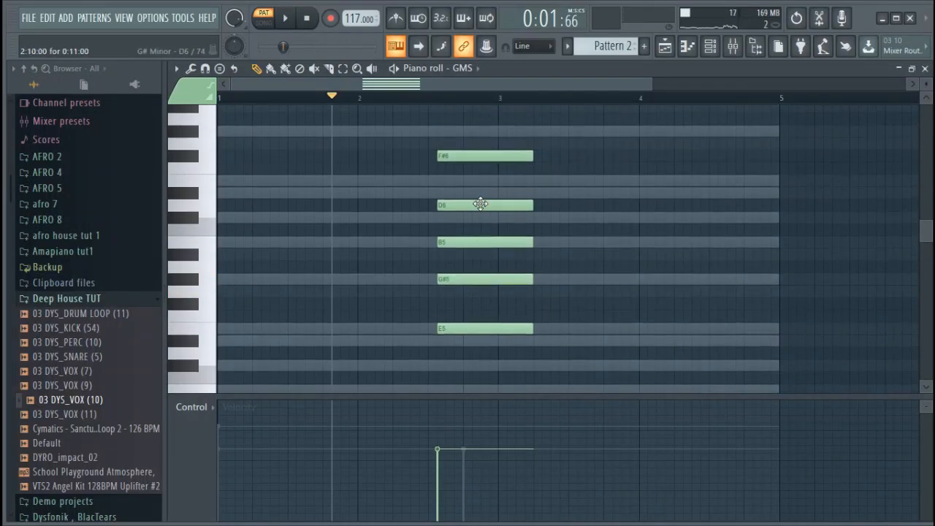
{"action": "scroll", "coordinate": [487, 187], "scroll_direction": "up", "scroll_amount": 1}
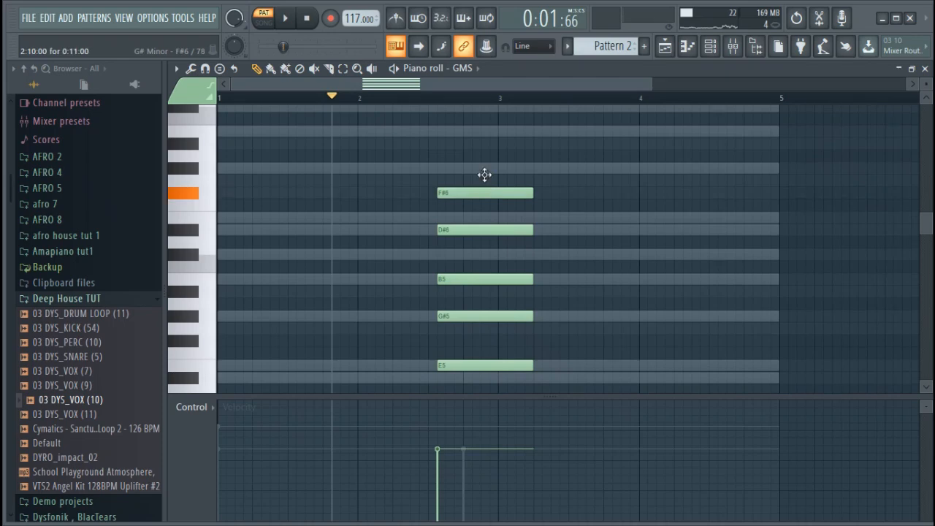
{"action": "mouse_move", "coordinate": [484, 175]}
{"action": "left_mouse_down"}
{"action": "mouse_move", "coordinate": [484, 163]}
{"action": "mouse_move", "coordinate": [493, 165]}
{"action": "left_mouse_up"}
{"action": "scroll", "coordinate": [588, 222], "scroll_direction": "up", "scroll_amount": 1}
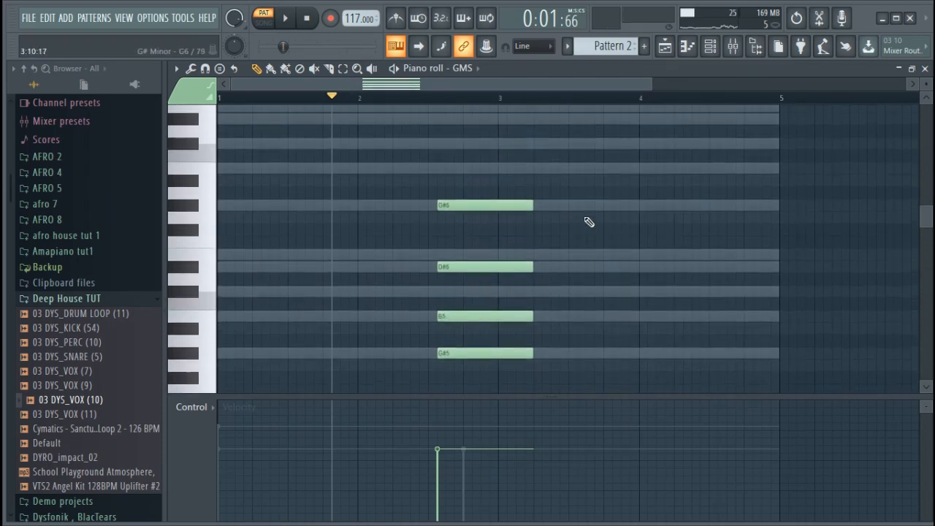
{"action": "scroll", "coordinate": [589, 221], "scroll_direction": "down", "scroll_amount": 2}
Step: Raise the velocity of the GMS chord notes during playback and replay the chord from bar 2
{"action": "key", "text": "space"}
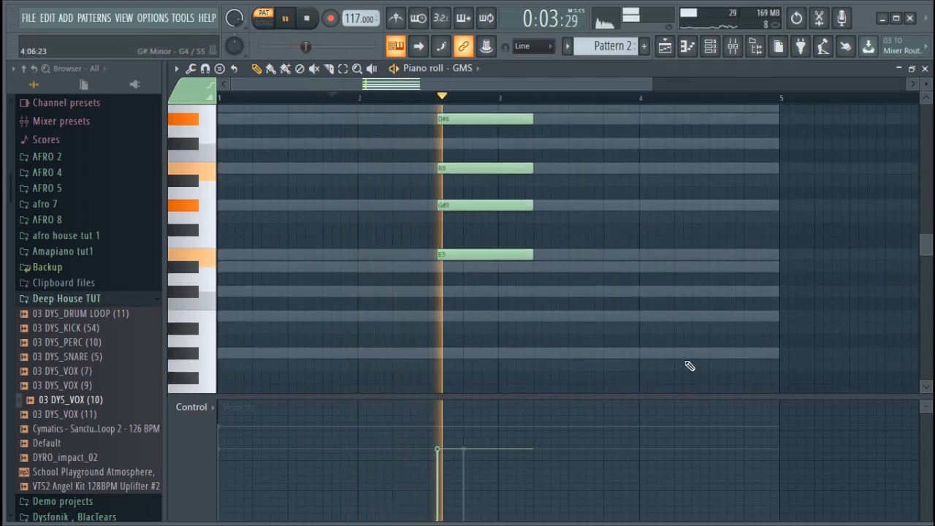
{"action": "left_click", "coordinate": [445, 430]}
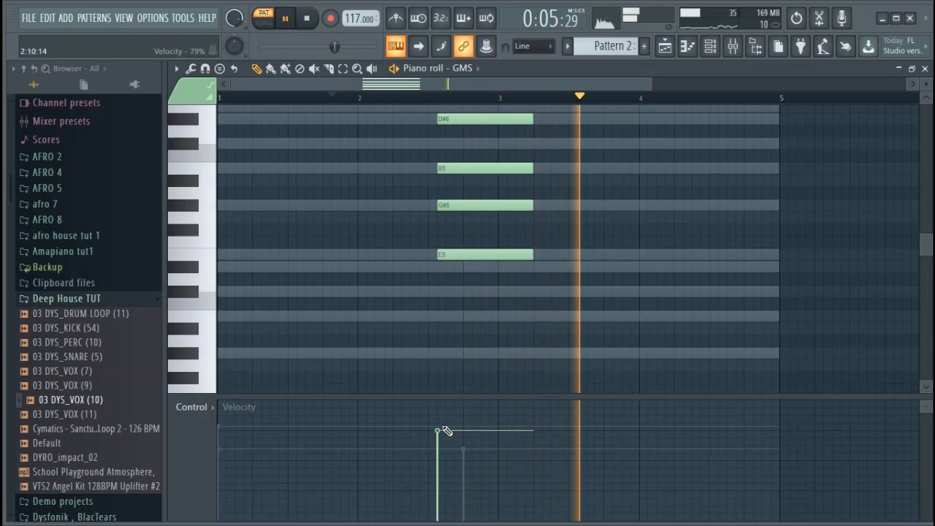
{"action": "left_click_drag", "start_coordinate": [446, 431], "coordinate": [446, 426]}
{"action": "left_click", "coordinate": [392, 99]}
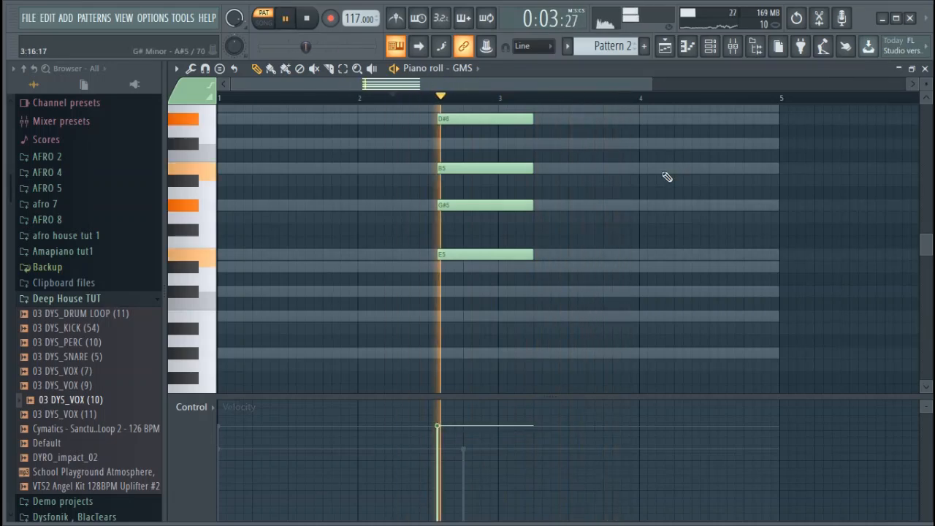
{"action": "key", "text": "space"}
Step: Open the GMS channel's detailed settings and route it to mixer track 7
{"action": "key", "text": "F9"}
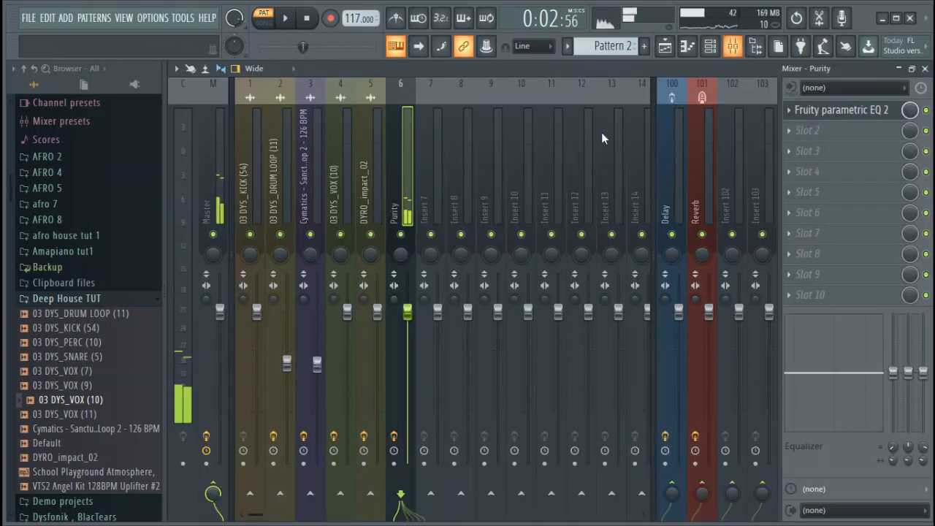
{"action": "key", "text": "F6"}
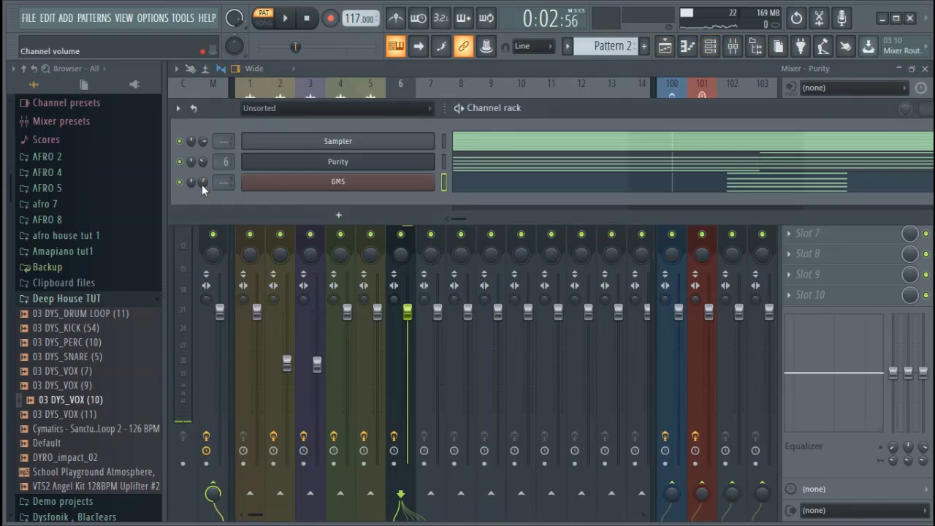
{"action": "left_click", "coordinate": [313, 188]}
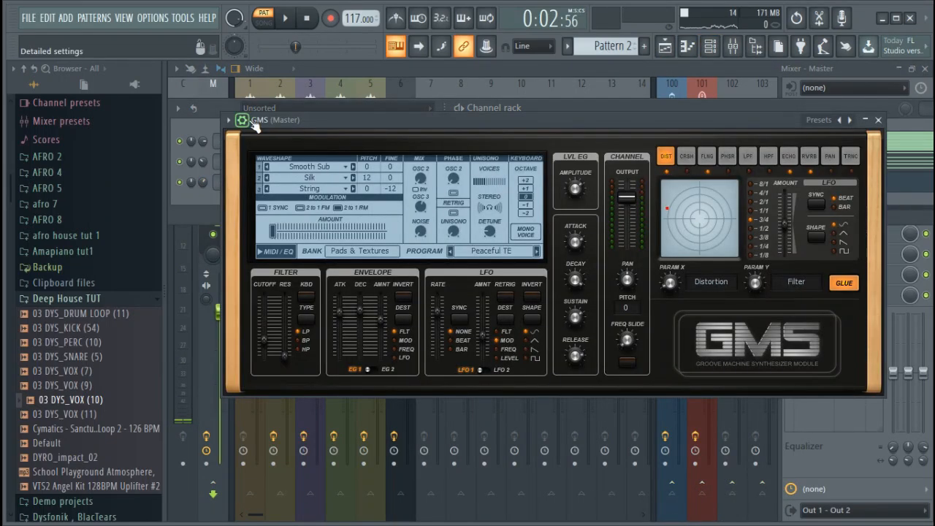
{"action": "left_click", "coordinate": [245, 121]}
{"action": "left_click", "coordinate": [862, 159]}
Step: Add Fruity Convolver in slot 1 and Fruity Reeverb 2 in slot 2 of the GMS mixer track
{"action": "left_click", "coordinate": [843, 108]}
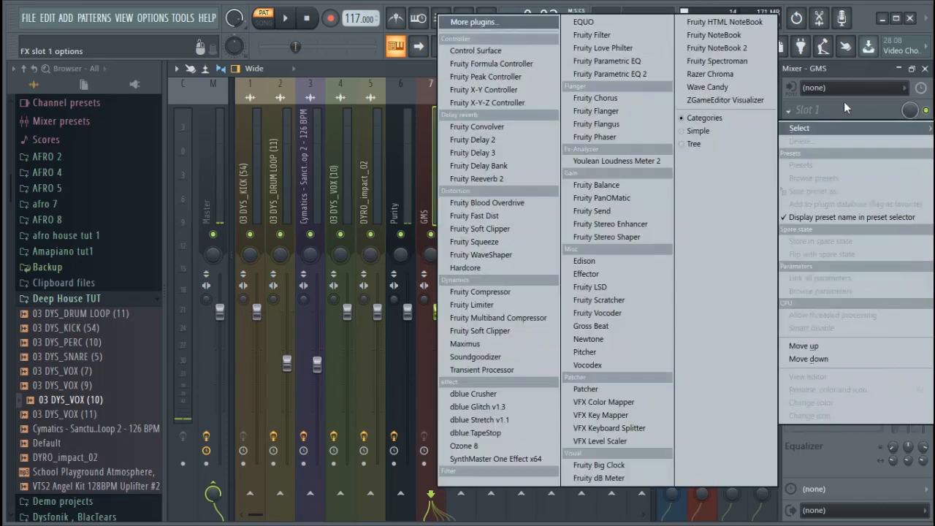
{"action": "left_click", "coordinate": [489, 126]}
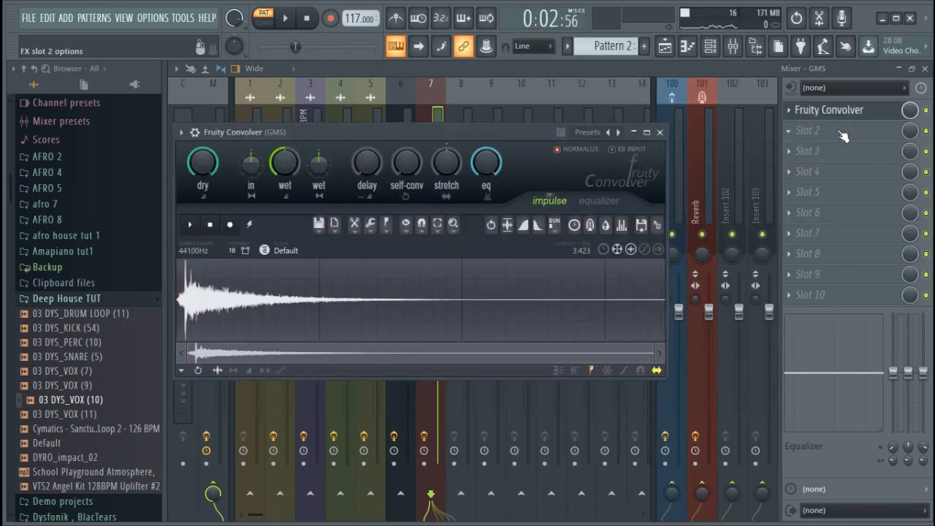
{"action": "left_click", "coordinate": [840, 131]}
{"action": "left_click", "coordinate": [510, 178]}
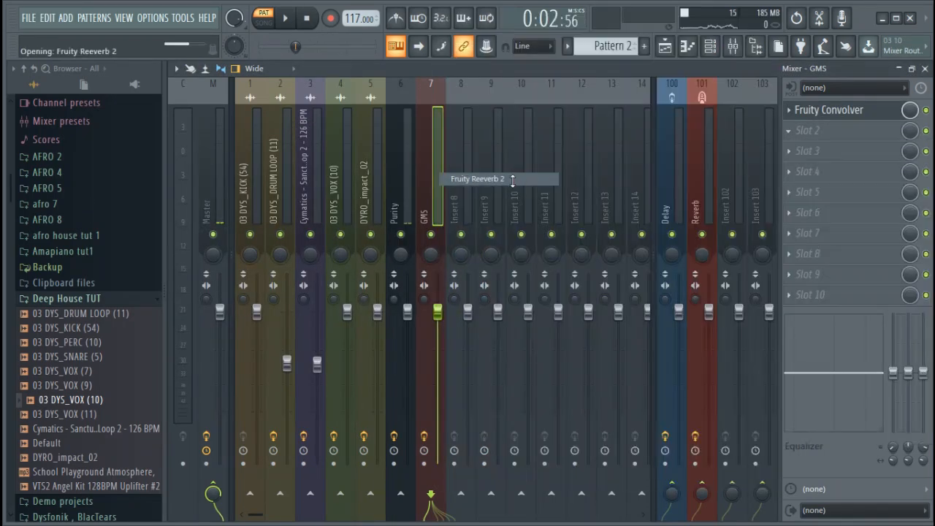
Step: Load the dsfonik vox 1 preset in Fruity Reeverb 2 and send the GMS track to the Reverb track
{"action": "left_click", "coordinate": [523, 151]}
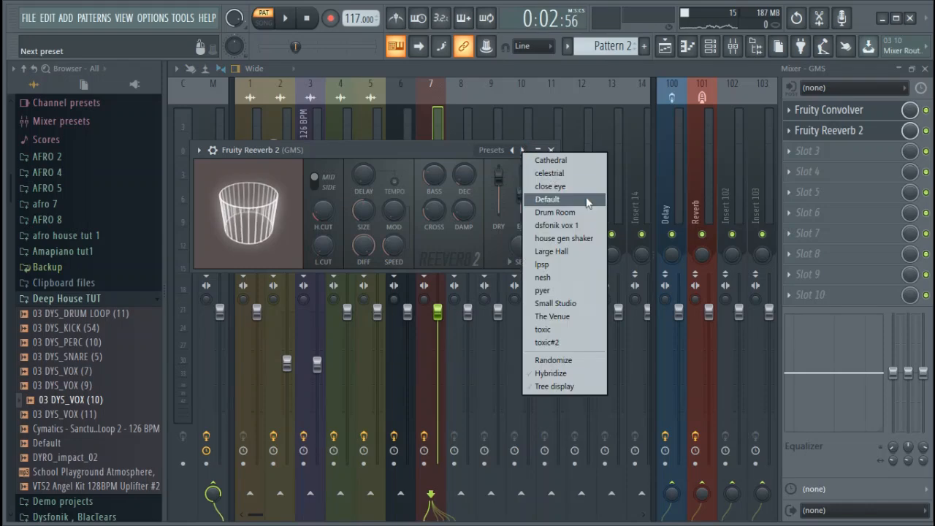
{"action": "left_click", "coordinate": [585, 223]}
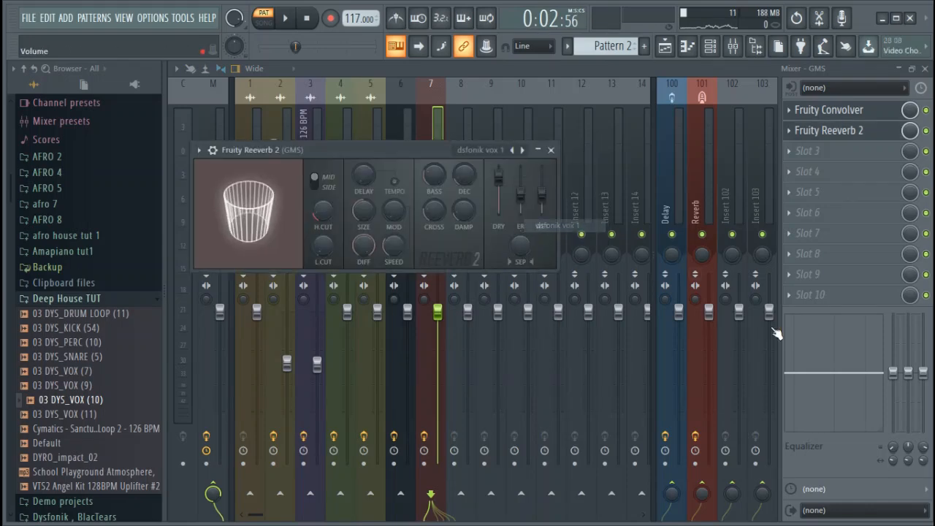
{"action": "left_click", "coordinate": [701, 495]}
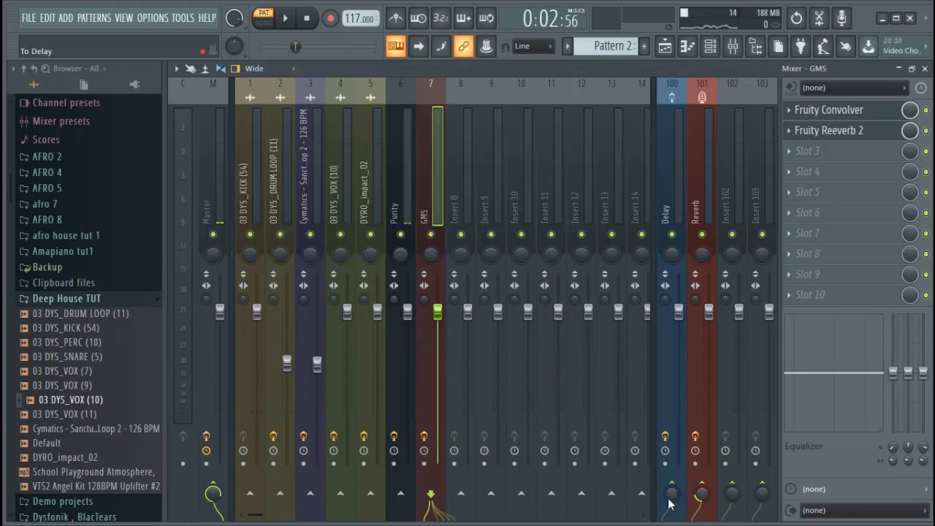
Step: Clone the GMS channel in the channel rack
{"action": "key", "text": "F9"}
{"action": "left_click", "coordinate": [249, 213]}
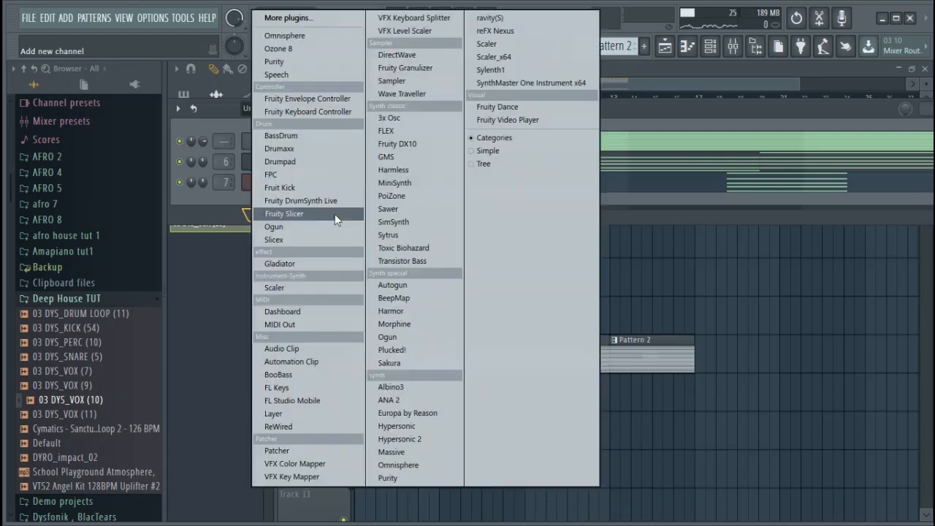
{"action": "left_click", "coordinate": [224, 199]}
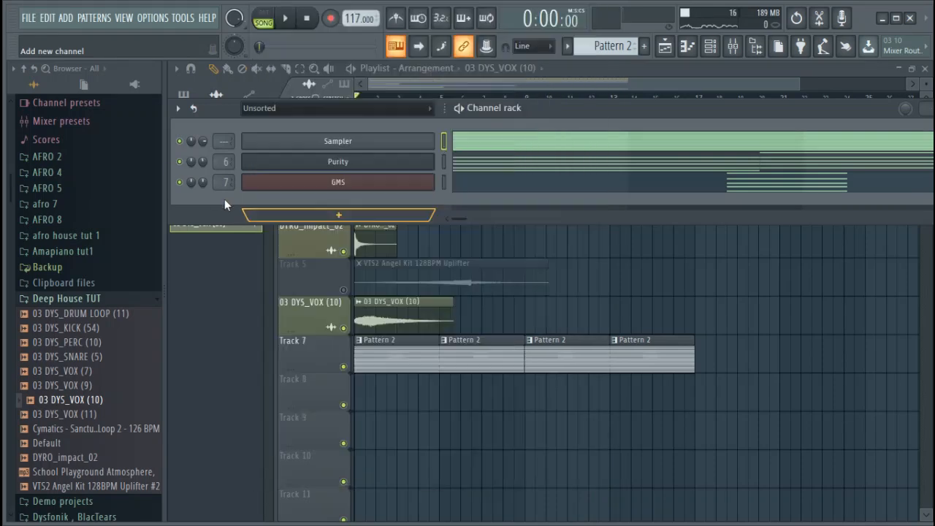
{"action": "right_click", "coordinate": [335, 182]}
{"action": "left_click", "coordinate": [493, 300]}
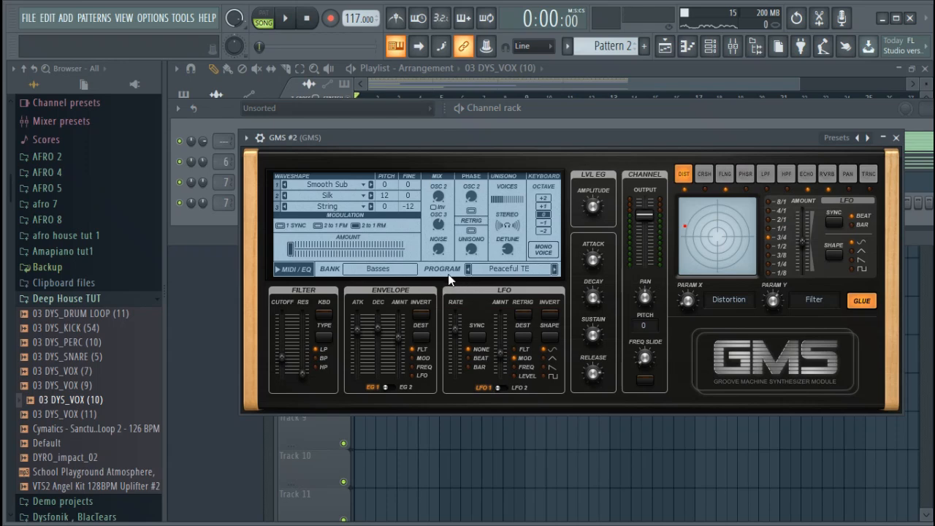
Step: Load the Bass 4 MC program from the Basses bank into GMS #2 and close its window
{"action": "left_click", "coordinate": [511, 268]}
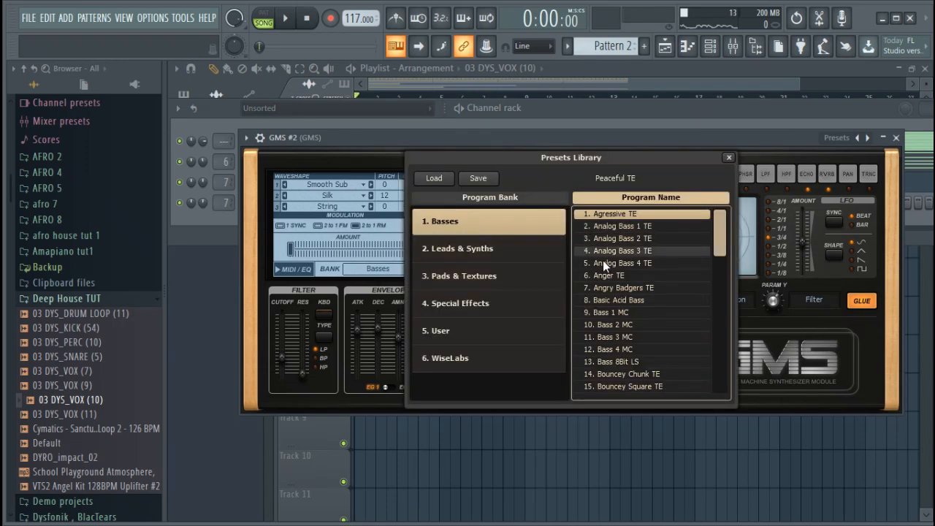
{"action": "left_click", "coordinate": [662, 342]}
{"action": "left_click", "coordinate": [659, 351]}
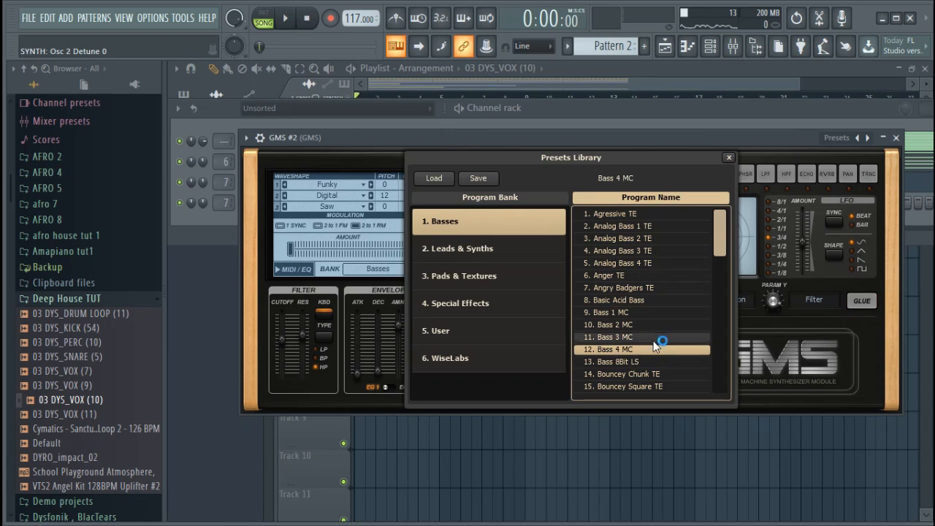
{"action": "left_click", "coordinate": [653, 349]}
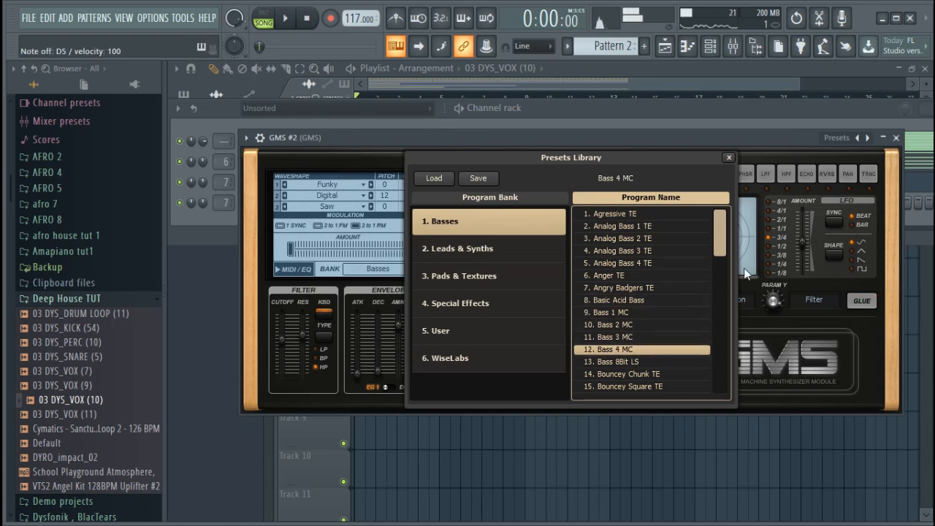
{"action": "left_click", "coordinate": [896, 139]}
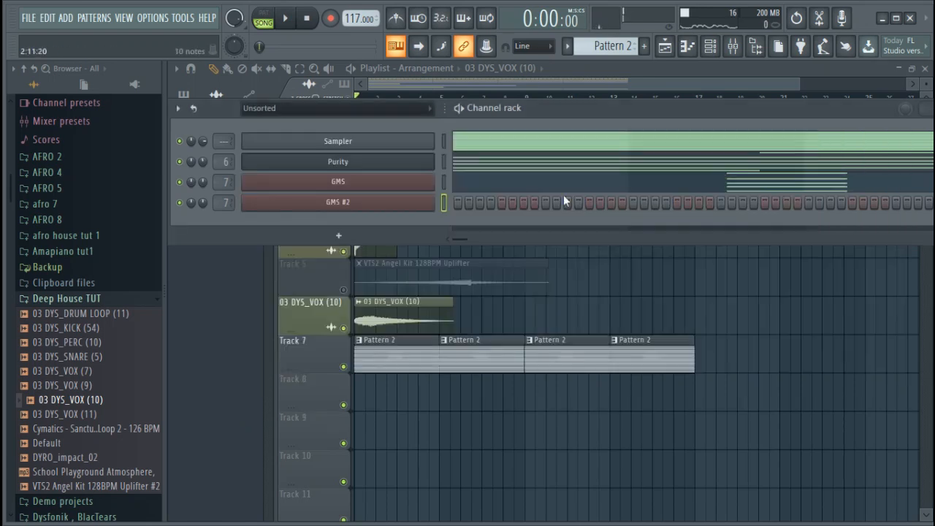
Step: Place a short C#5, E5, G#5, B5 and D#6 chord in the second half of bar 1 in GMS #2's piano roll
{"action": "right_click", "coordinate": [432, 206]}
{"action": "left_click", "coordinate": [482, 203]}
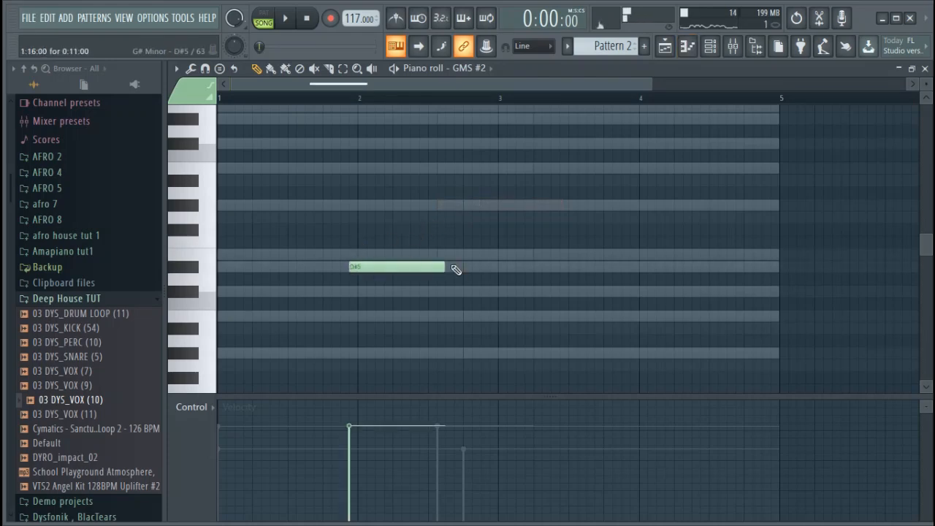
{"action": "left_click", "coordinate": [211, 67]}
{"action": "left_click", "coordinate": [289, 196]}
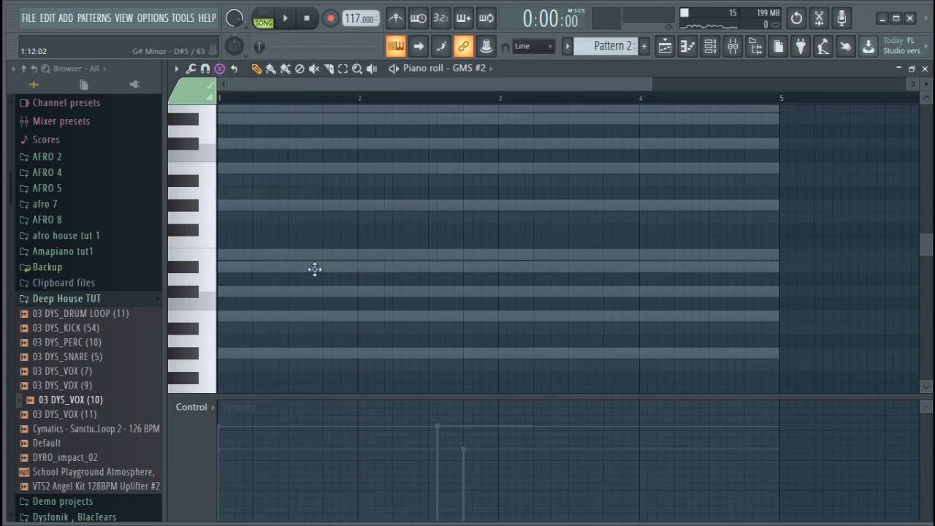
{"action": "left_click", "coordinate": [314, 266]}
{"action": "left_click_drag", "start_coordinate": [404, 266], "coordinate": [323, 265]}
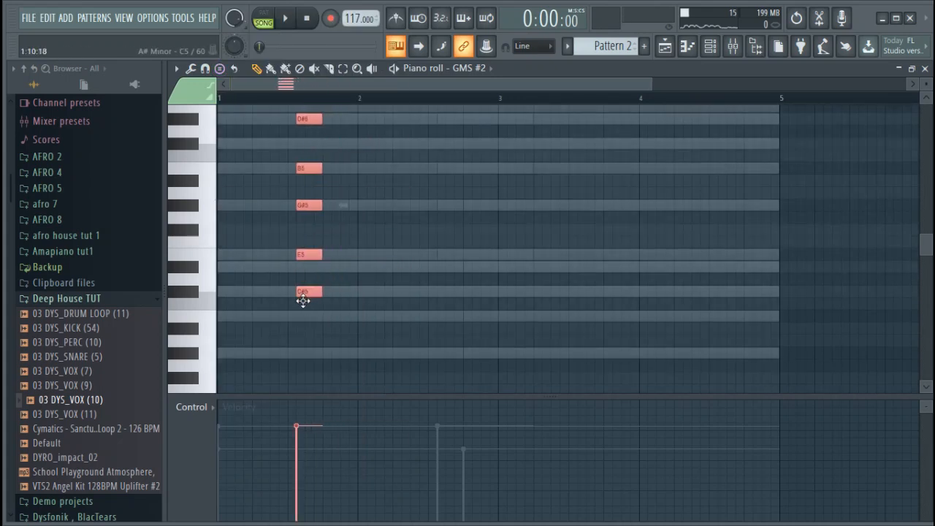
Step: Transpose the GMS #2 chord up one octave to C#6–D#7 and shift it slightly later in bar 1, checking it with playback
{"action": "left_click", "coordinate": [281, 98]}
{"action": "key", "text": "space"}
{"action": "key", "text": "space"}
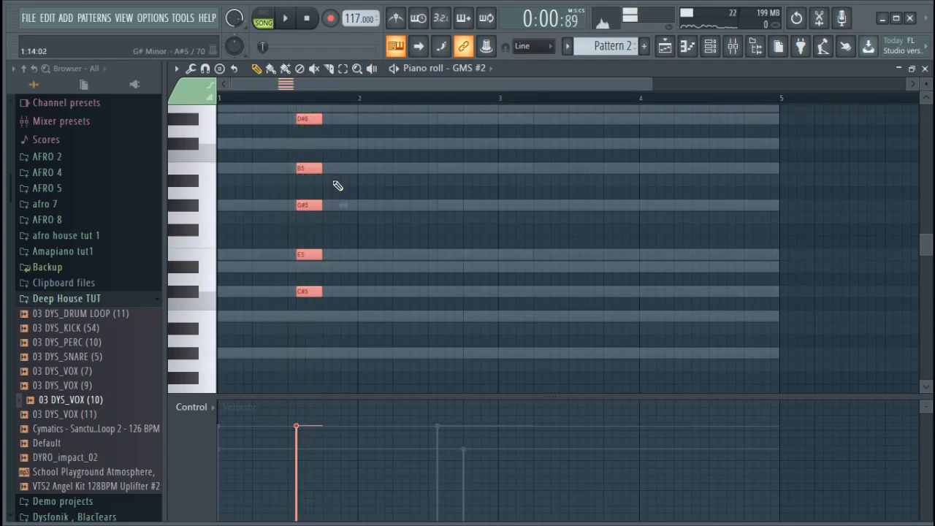
{"action": "scroll", "coordinate": [332, 185], "scroll_direction": "up", "scroll_amount": 4}
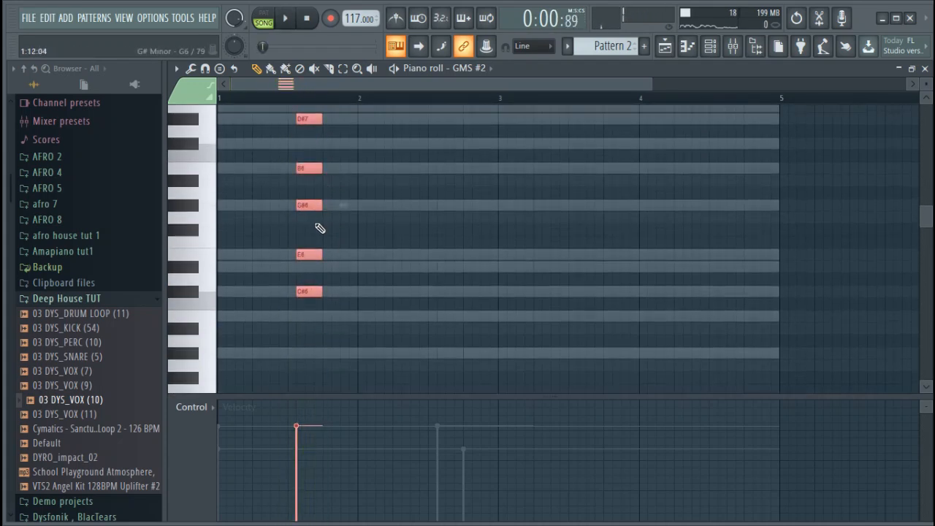
{"action": "left_click_drag", "start_coordinate": [652, 82], "coordinate": [570, 81]}
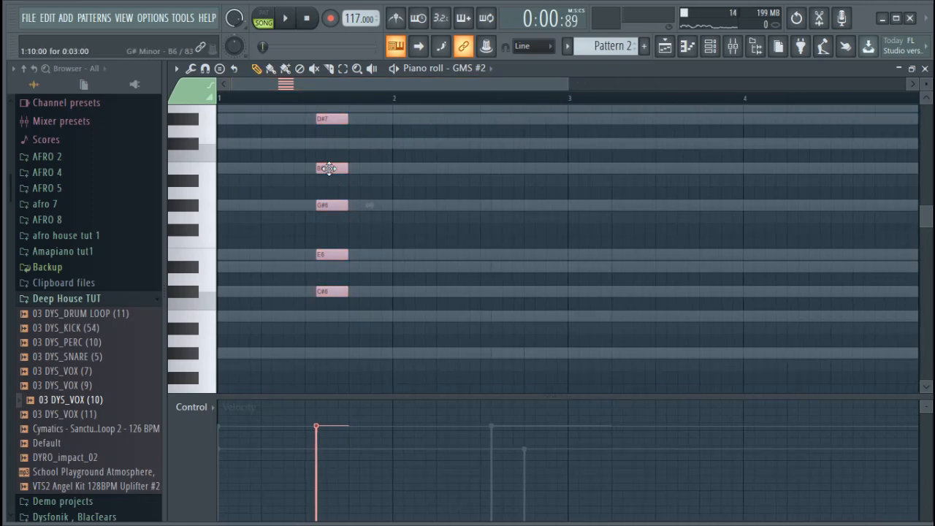
{"action": "key", "text": "space"}
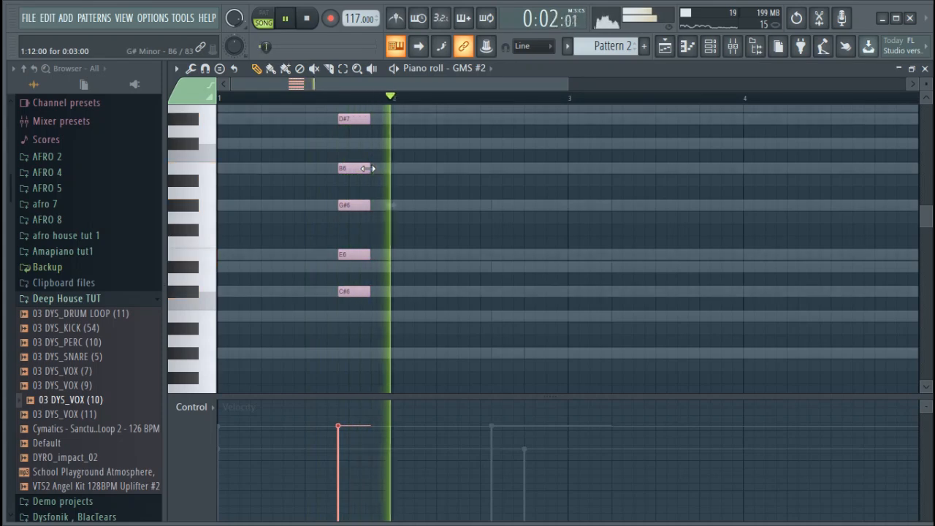
{"action": "key", "text": "space"}
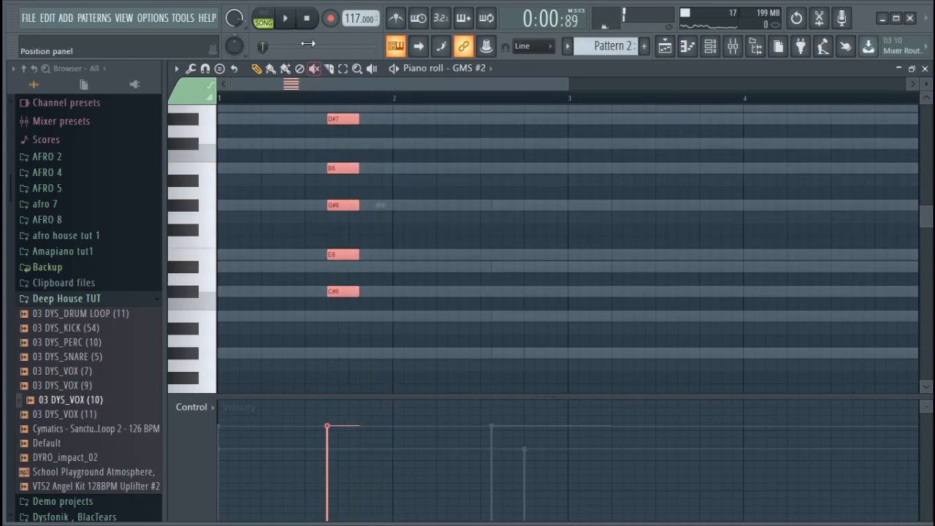
Step: Adjust GMS #2's channel volume and play the song to check the level
{"action": "left_click", "coordinate": [709, 47]}
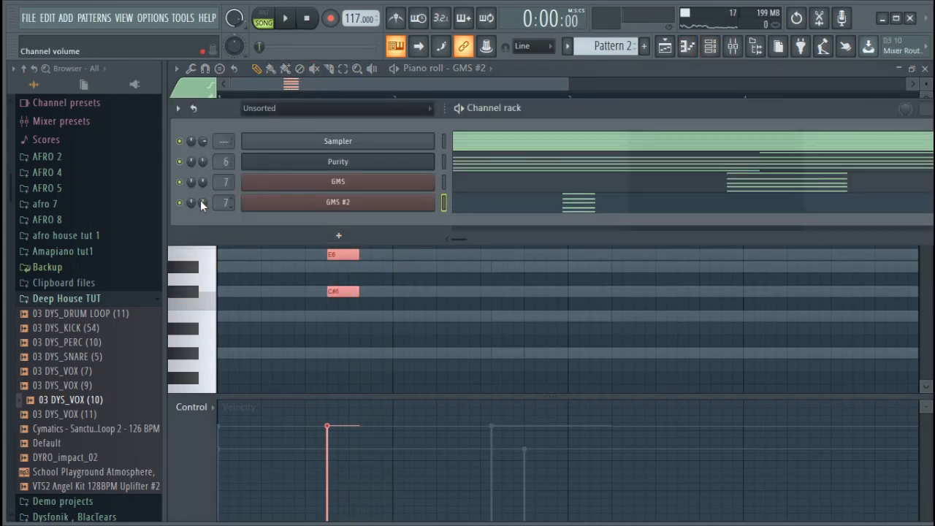
{"action": "key", "text": "space"}
{"action": "key", "text": "F6"}
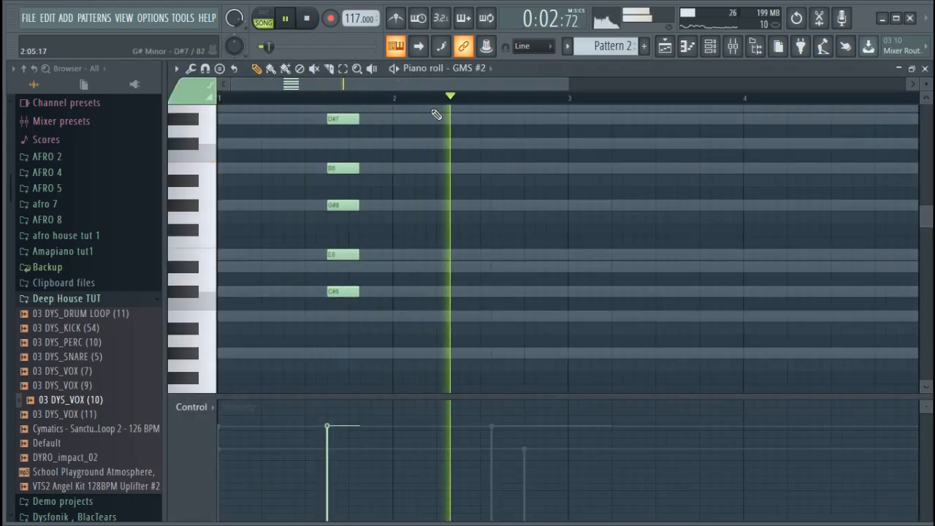
Step: Duplicate the GMS #2 chord from bar 1 to the same position in bar 3
{"action": "scroll", "coordinate": [428, 98], "scroll_direction": "down", "scroll_amount": 2}
{"action": "key", "text": "ctrl+a"}
{"action": "left_click_drag", "start_coordinate": [307, 171], "coordinate": [561, 178]}
{"action": "key", "text": "space"}
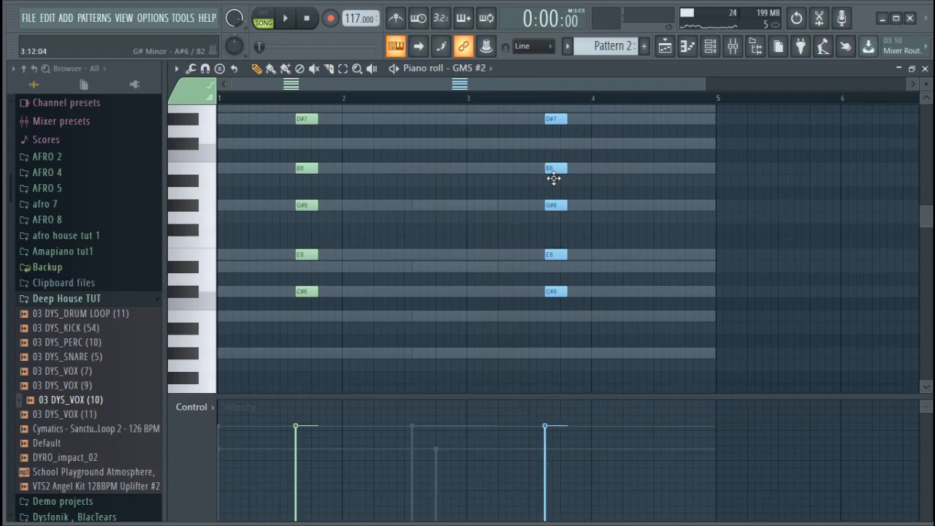
Step: Add another copy of the chord earlier in bar 3 and shorten its notes into a brief stab
{"action": "key", "text": "space"}
{"action": "key", "text": "ctrl+d"}
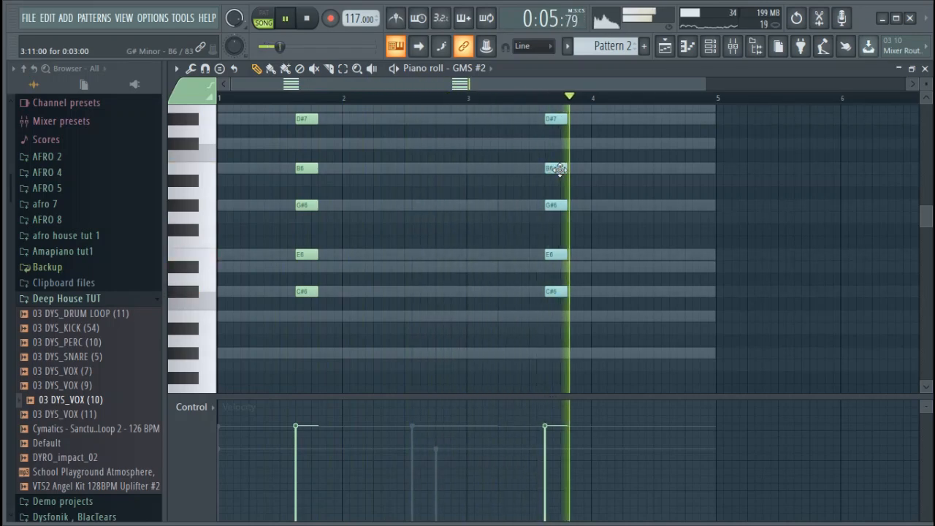
{"action": "left_click_drag", "start_coordinate": [559, 170], "coordinate": [518, 172]}
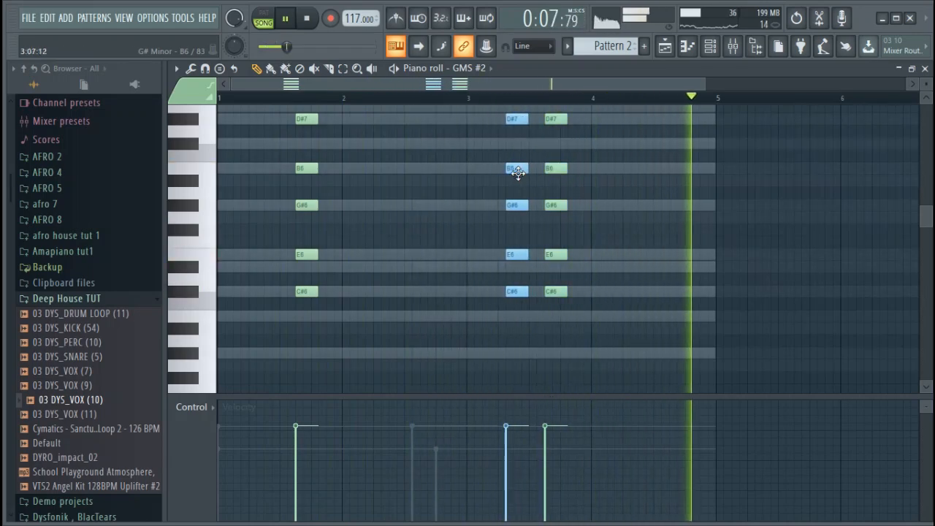
{"action": "left_click", "coordinate": [533, 172]}
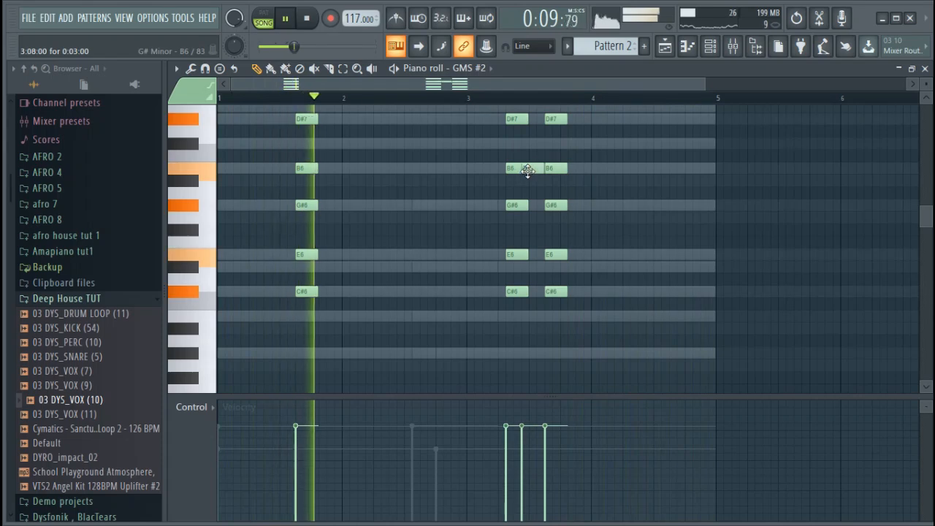
{"action": "key", "text": "ctrl+z"}
{"action": "left_click_drag", "start_coordinate": [530, 169], "coordinate": [518, 170]}
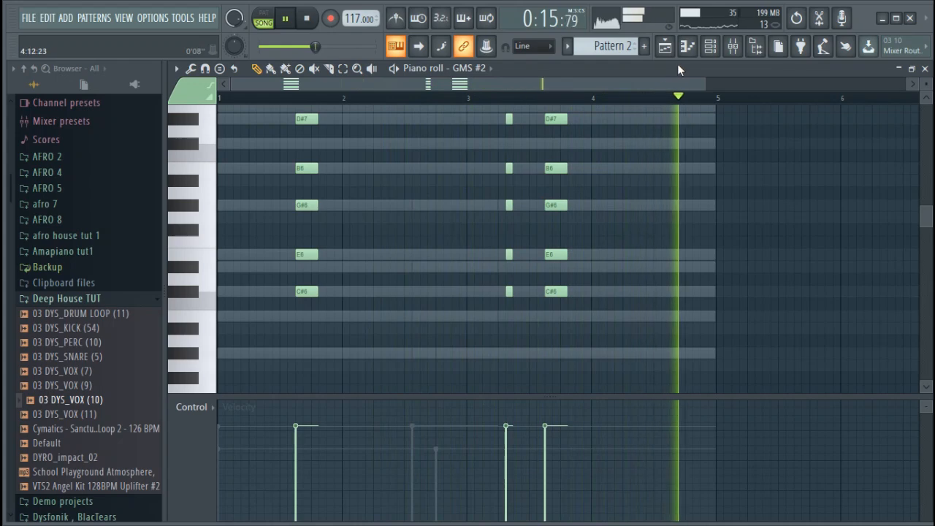
Step: Extend the original GMS chord's G#6, D#6, B5 and G#5 notes to meet the short GMS #2 stab in bar 3
{"action": "left_click", "coordinate": [720, 48]}
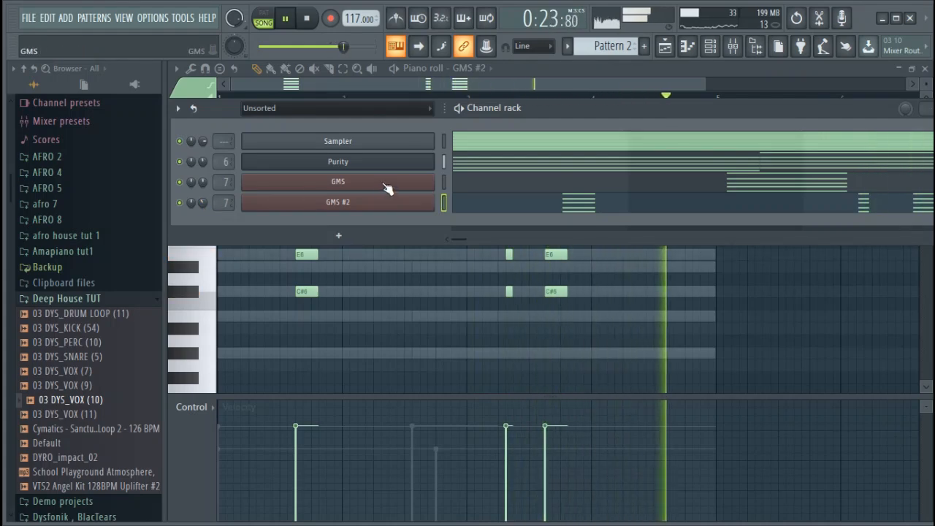
{"action": "left_click", "coordinate": [619, 180]}
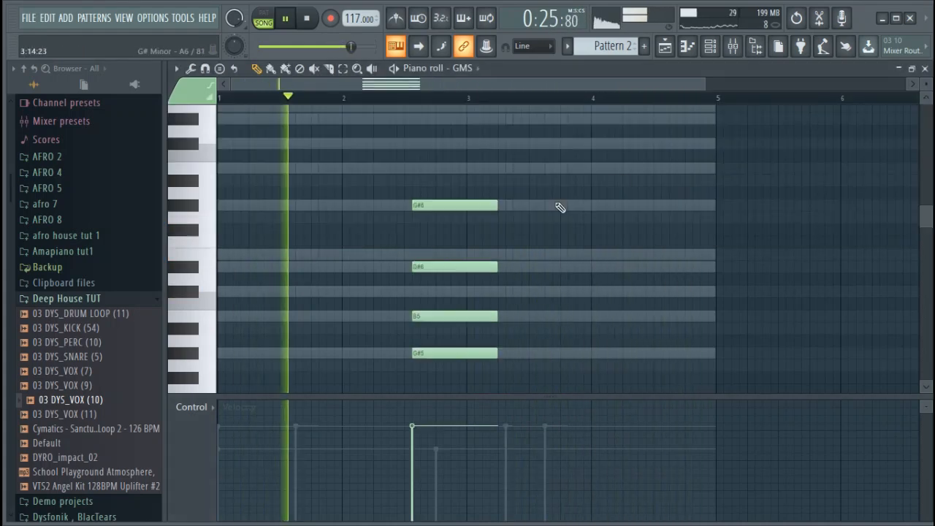
{"action": "left_click_drag", "start_coordinate": [498, 207], "coordinate": [512, 215]}
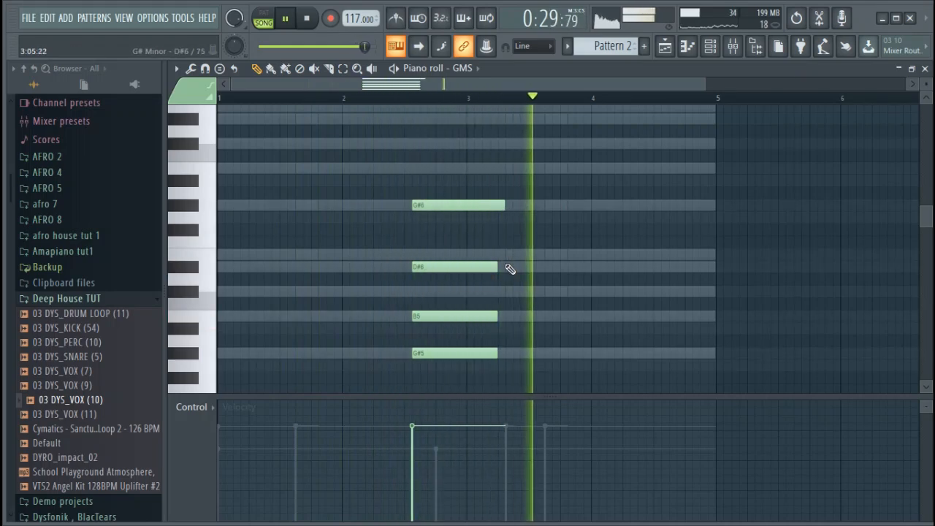
{"action": "left_click_drag", "start_coordinate": [509, 269], "coordinate": [503, 268]}
{"action": "left_click", "coordinate": [507, 305]}
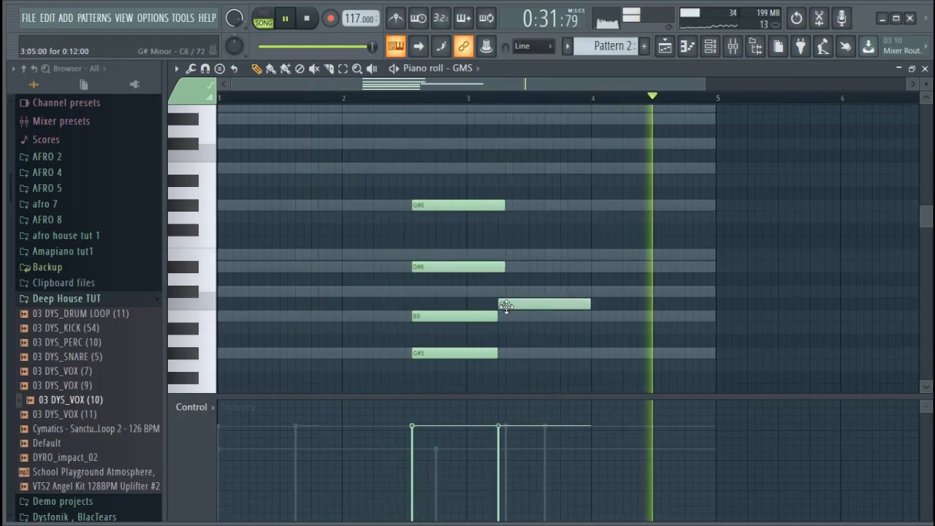
{"action": "right_click", "coordinate": [506, 305]}
{"action": "left_click_drag", "start_coordinate": [498, 315], "coordinate": [502, 313]}
{"action": "left_click_drag", "start_coordinate": [499, 354], "coordinate": [503, 352]}
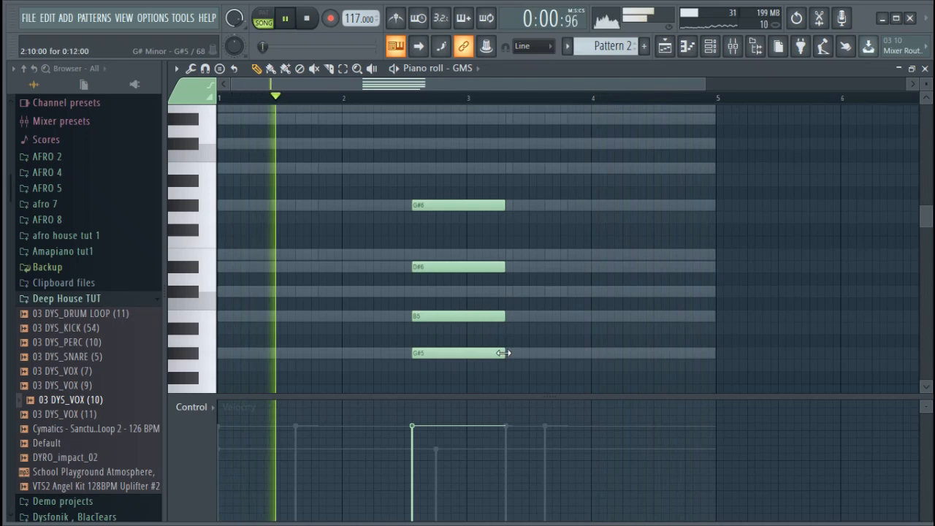
Step: Return to the playlist, shift the VTS2 Angel Kit uplifter clip into bar 3 so it peaks at bar 9, and unmute Track 5
{"action": "left_click", "coordinate": [710, 46]}
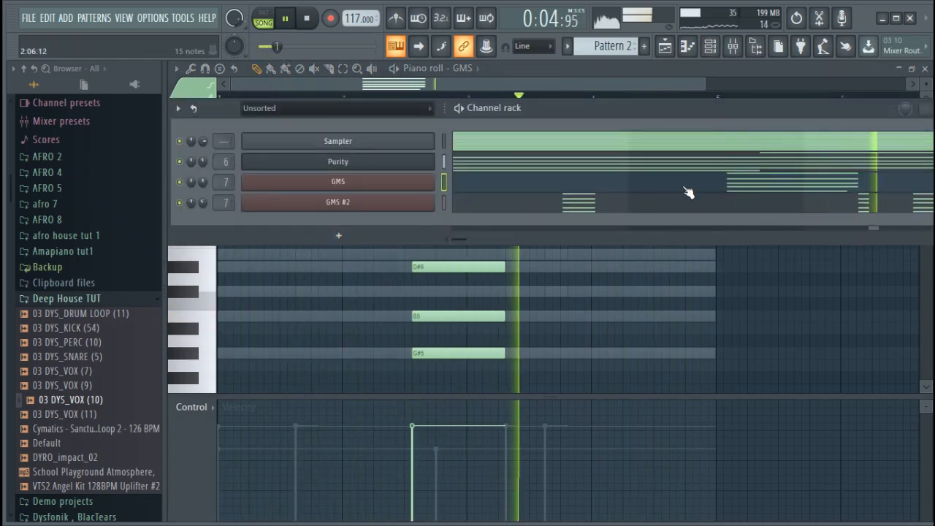
{"action": "key", "text": "F5"}
{"action": "key", "text": "F7"}
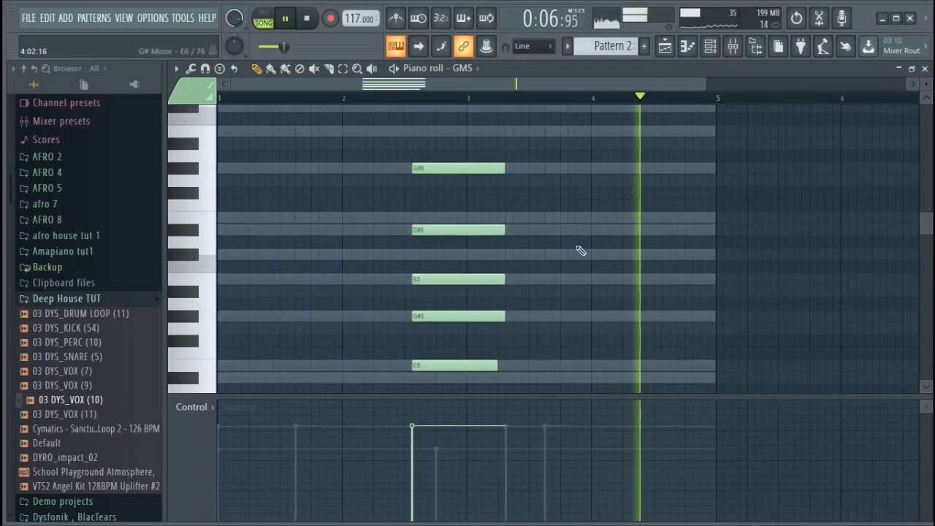
{"action": "left_click", "coordinate": [686, 46]}
{"action": "key", "text": "space"}
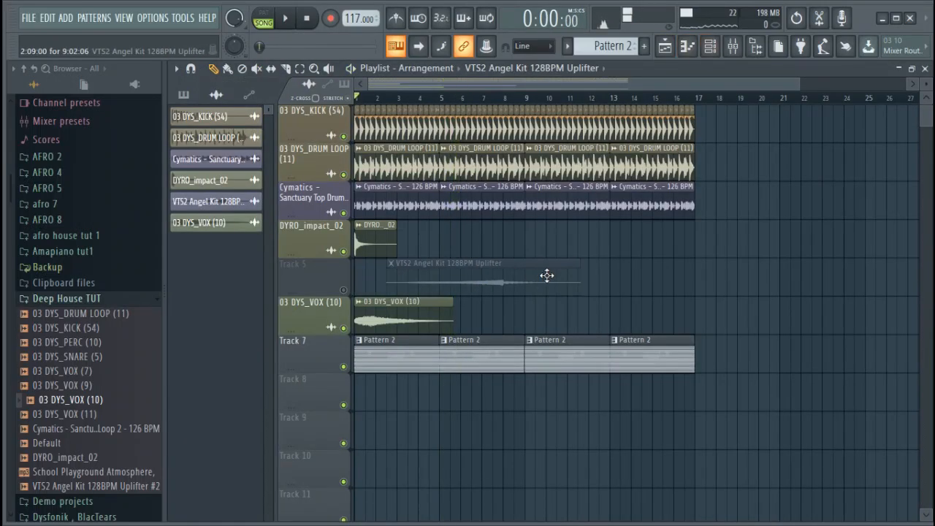
{"action": "left_click", "coordinate": [345, 291]}
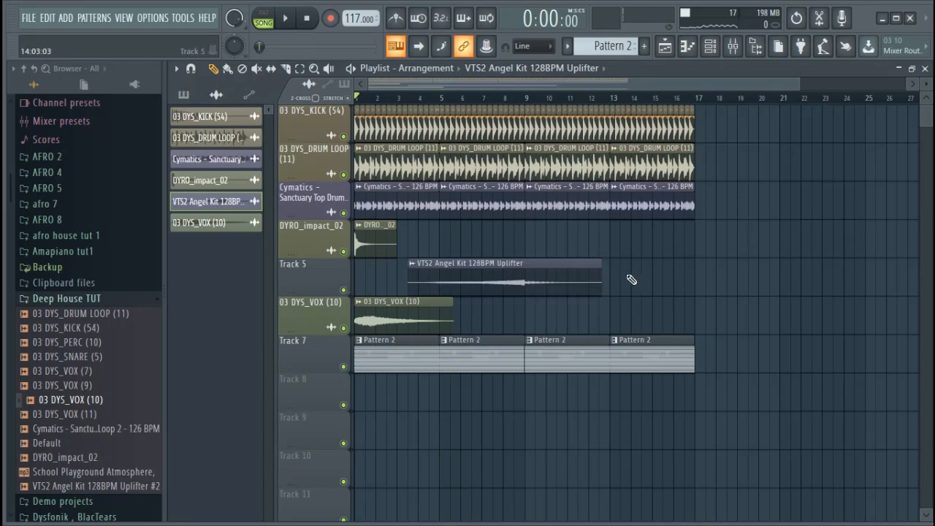
Step: Enable reverse polarity, fade stereo and swap stereo on the VTS2 Angel Kit uplifter sample, and clone its channel
{"action": "double_click", "coordinate": [583, 282]}
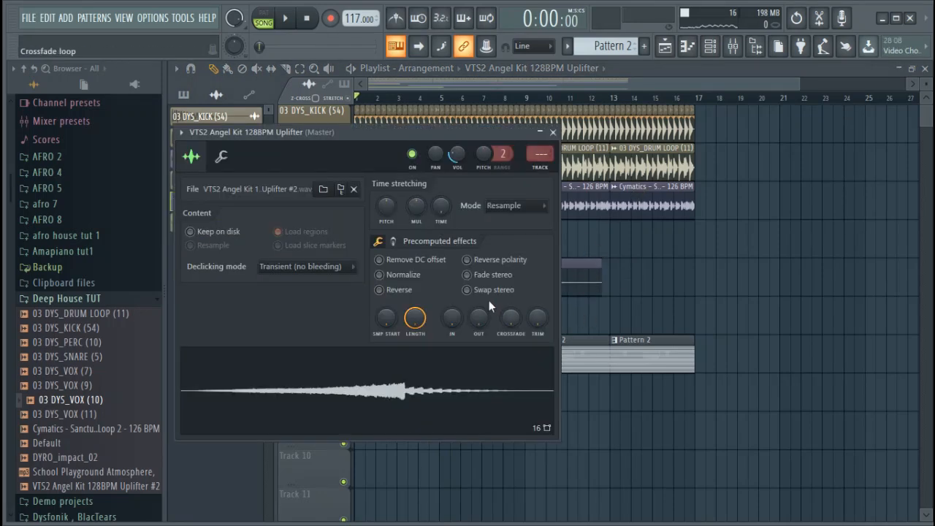
{"action": "left_click", "coordinate": [708, 46]}
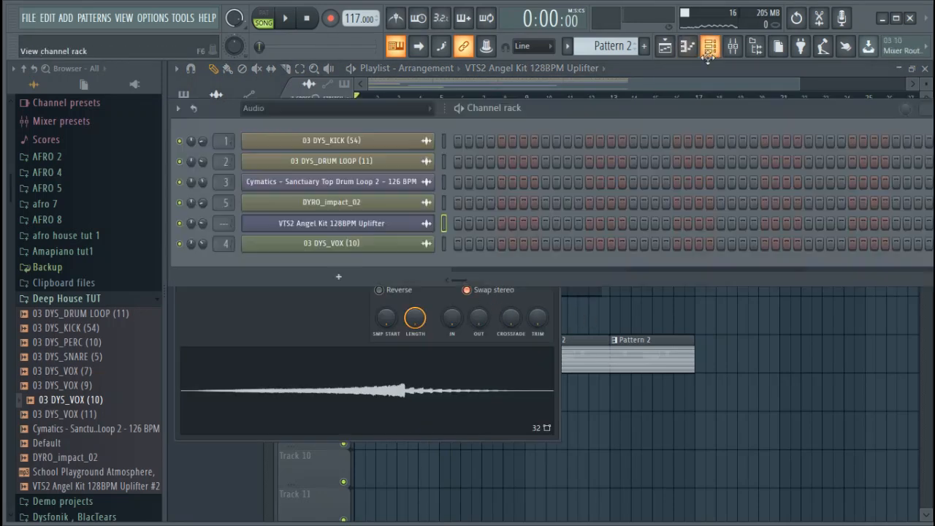
{"action": "right_click", "coordinate": [406, 228]}
{"action": "left_click", "coordinate": [460, 354]}
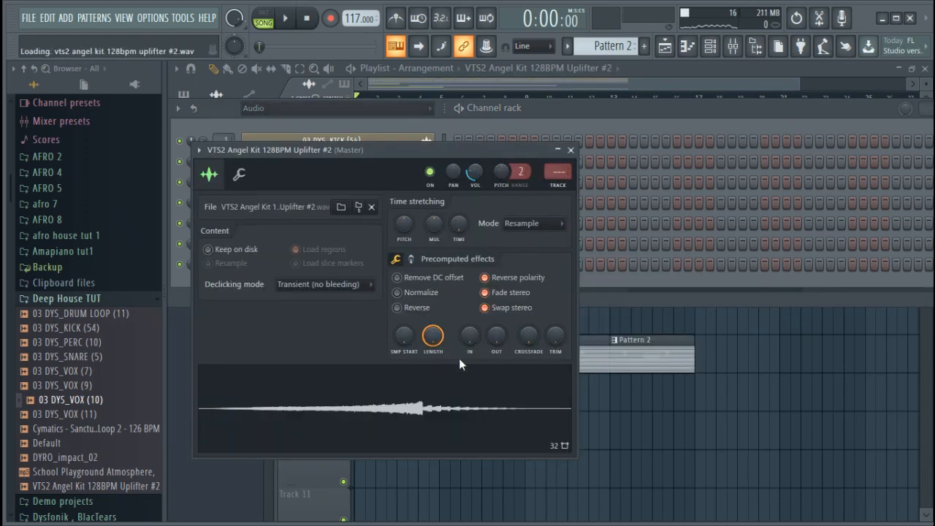
{"action": "key", "text": "Escape"}
Step: Place the cloned uplifter on the DYRO_impact_02 track starting in bar 5, aligning its peak with bar 9
{"action": "left_click", "coordinate": [776, 318]}
{"action": "left_click_drag", "start_coordinate": [776, 318], "coordinate": [627, 319]}
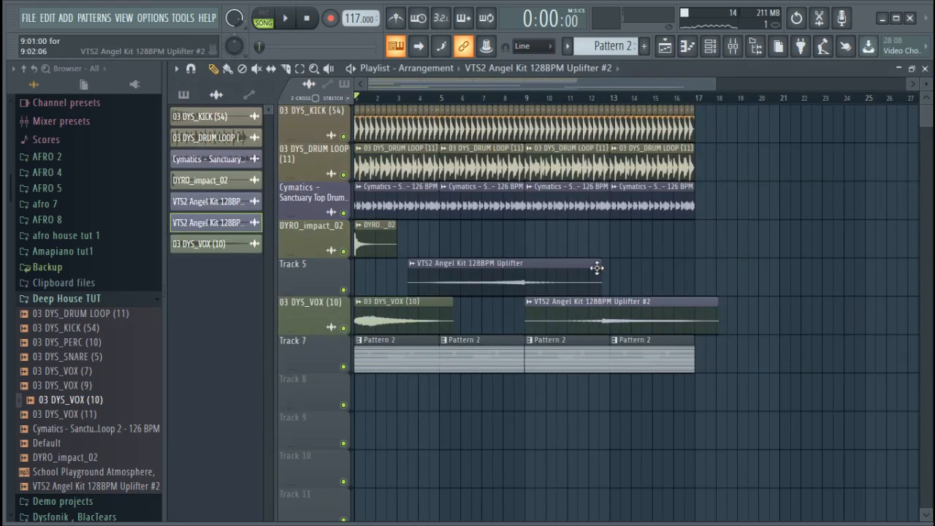
{"action": "left_click_drag", "start_coordinate": [597, 269], "coordinate": [550, 232]}
{"action": "key", "text": "space"}
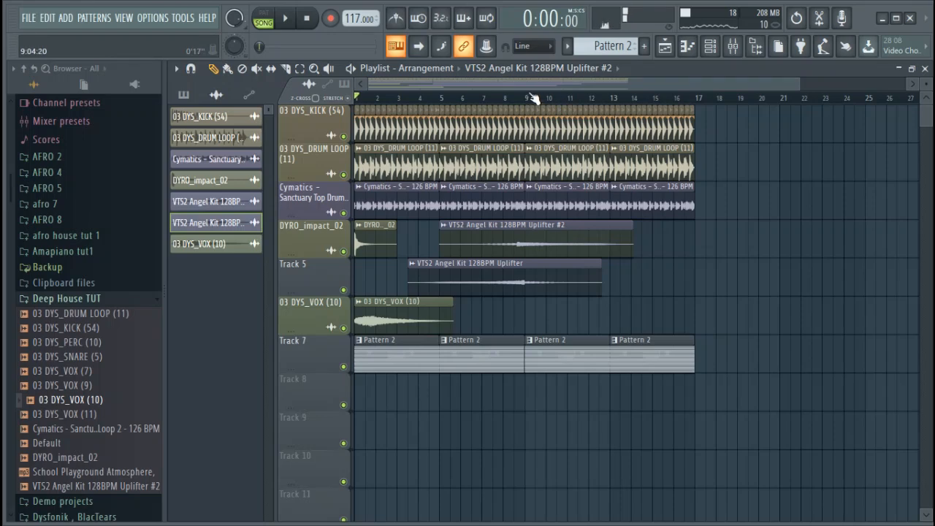
{"action": "scroll", "coordinate": [521, 100], "scroll_direction": "up", "scroll_amount": 5}
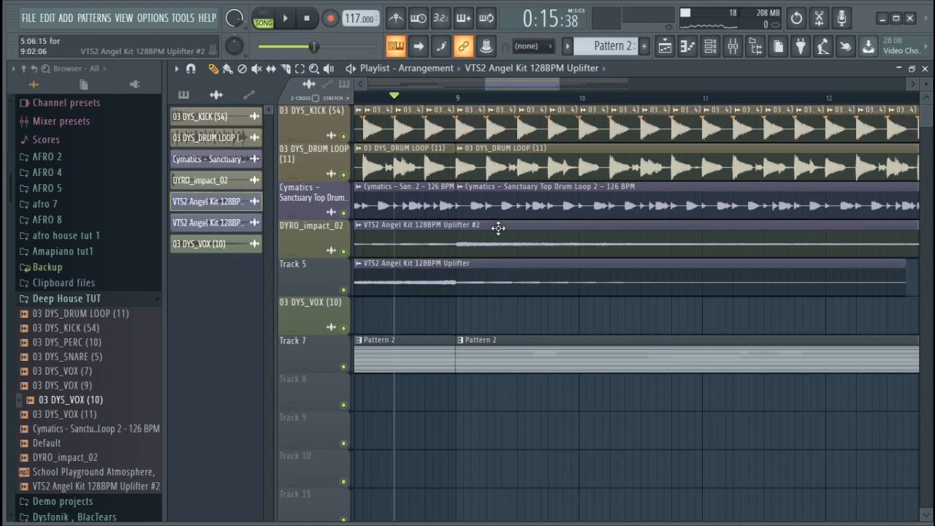
{"action": "scroll", "coordinate": [529, 100], "scroll_direction": "down", "scroll_amount": 5}
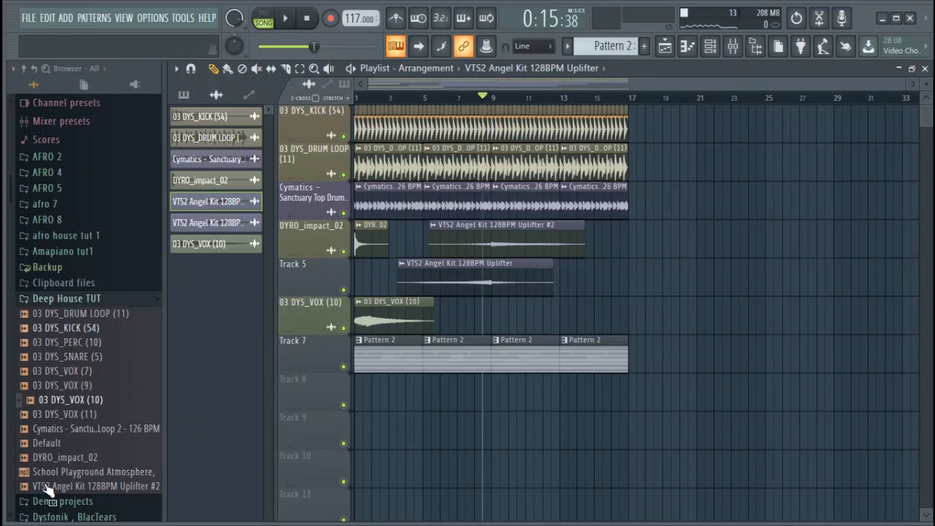
Step: Add a reFX Nexus channel and lower its filter modifier cutoff to about -100
{"action": "key", "text": "F6"}
{"action": "left_click", "coordinate": [374, 234]}
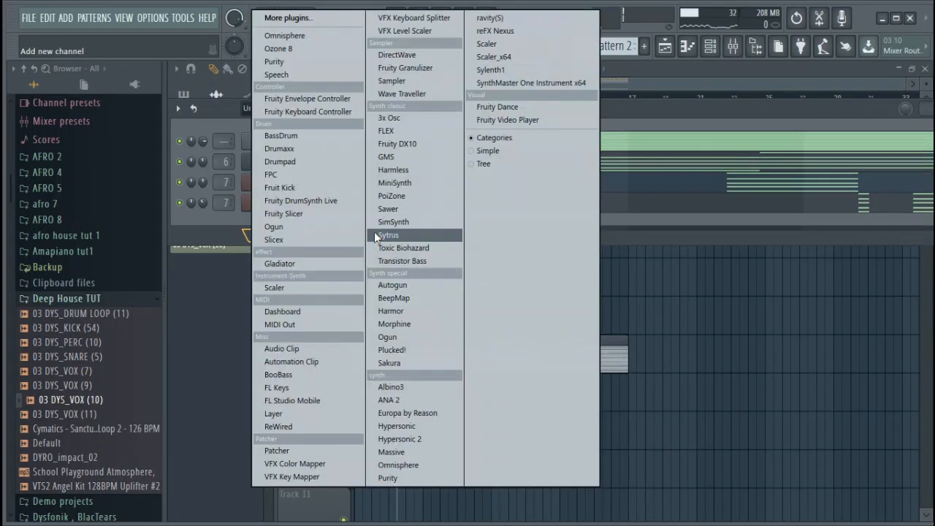
{"action": "left_click", "coordinate": [559, 31]}
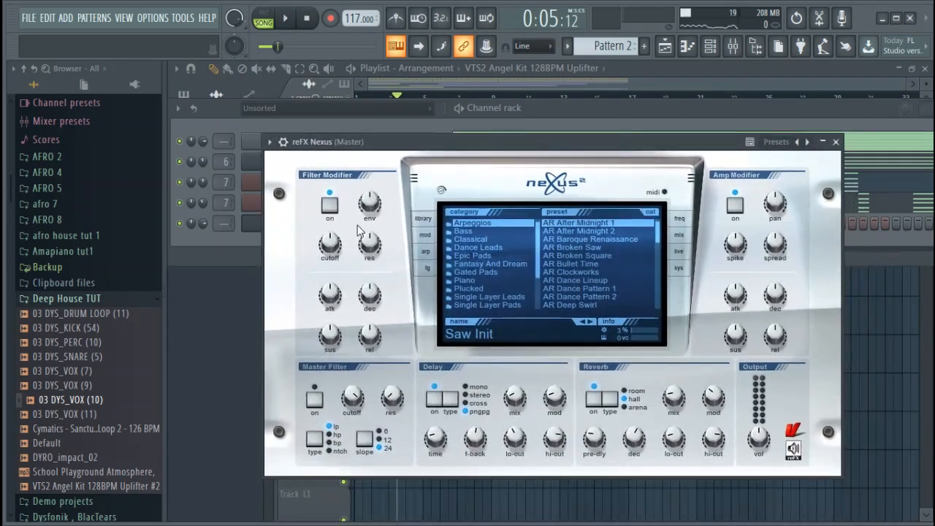
{"action": "left_click_drag", "start_coordinate": [338, 286], "coordinate": [335, 262]}
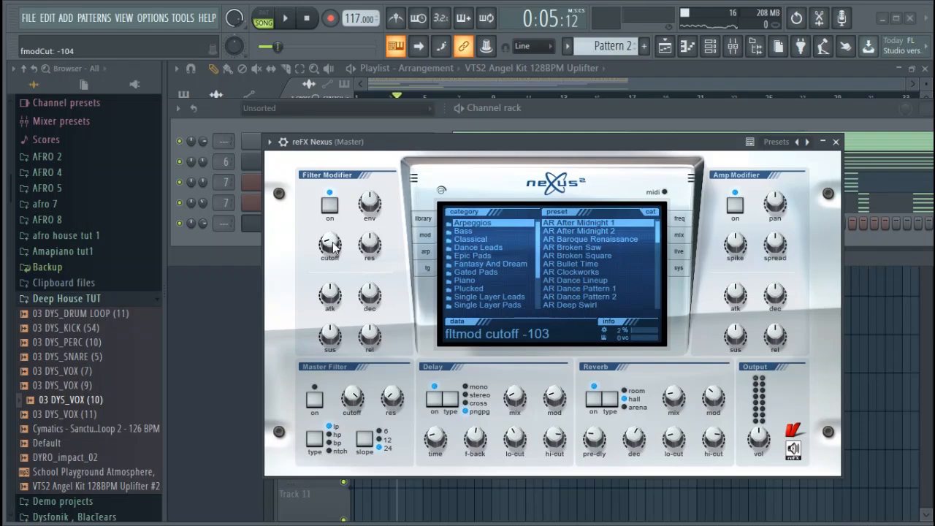
{"action": "left_click", "coordinate": [837, 142]}
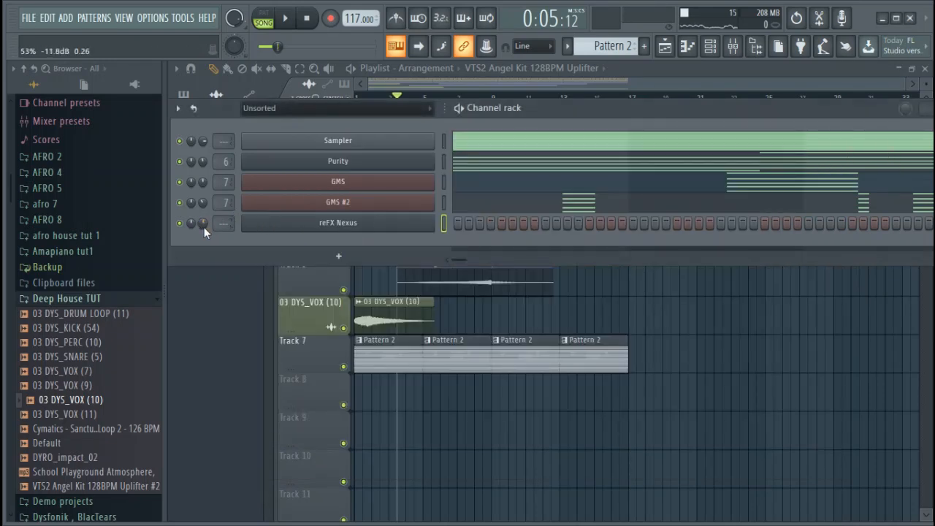
Step: Open the reFX Nexus piano roll, place a one-step C#6 note on step 2 of bar 1, and audition it
{"action": "right_click", "coordinate": [432, 223]}
{"action": "left_click", "coordinate": [479, 225]}
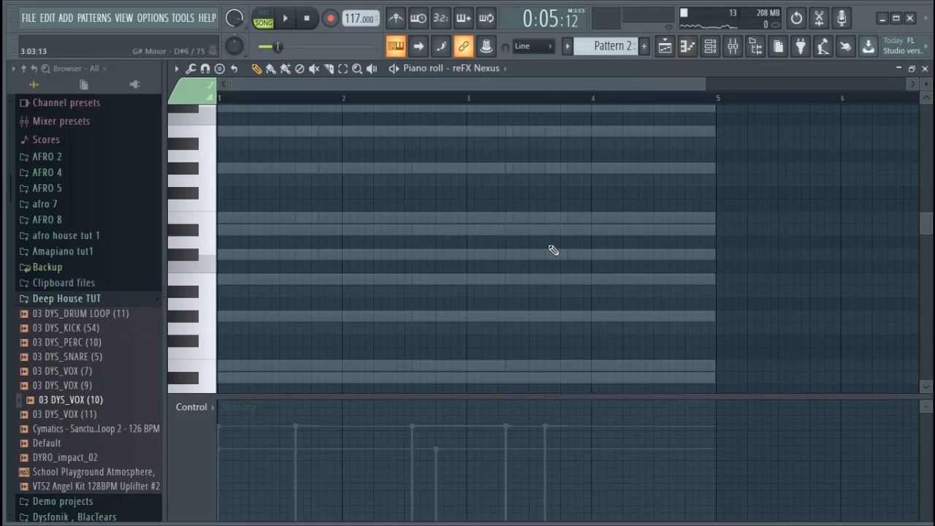
{"action": "scroll", "coordinate": [386, 271], "scroll_direction": "down", "scroll_amount": 3}
{"action": "left_click_drag", "start_coordinate": [705, 85], "coordinate": [314, 85]}
{"action": "left_click", "coordinate": [417, 182]}
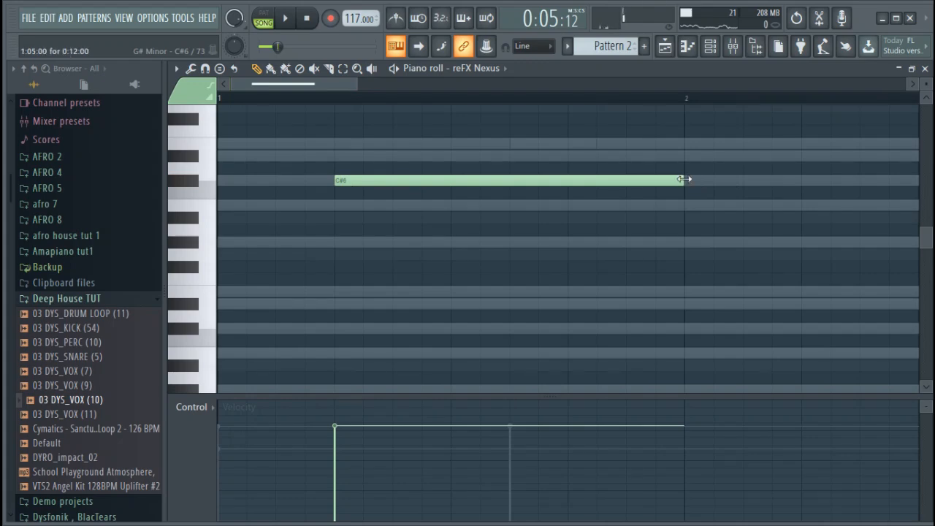
{"action": "left_click_drag", "start_coordinate": [631, 179], "coordinate": [254, 181]}
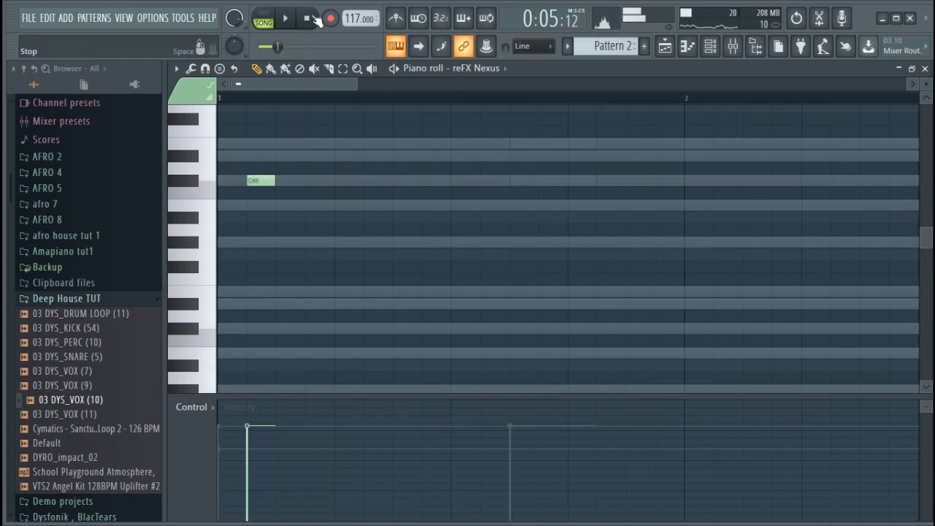
{"action": "left_click", "coordinate": [316, 19]}
{"action": "key", "text": "space"}
{"action": "key", "text": "space"}
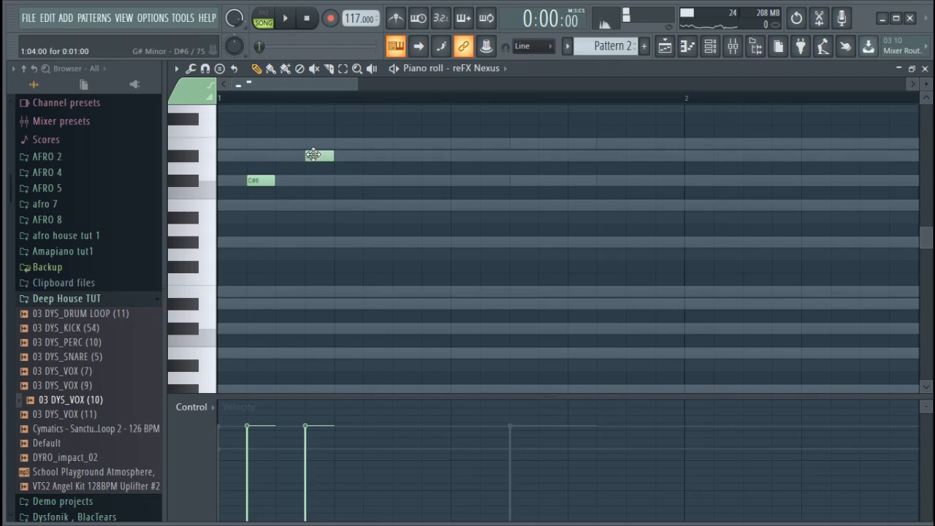
Step: Add one-step E6 and G#6 notes on steps 4 and 6 of bar 1, playing the melody after each
{"action": "key", "text": "space"}
{"action": "key", "text": "space"}
{"action": "left_click_drag", "start_coordinate": [320, 167], "coordinate": [320, 154]}
{"action": "key", "text": "space"}
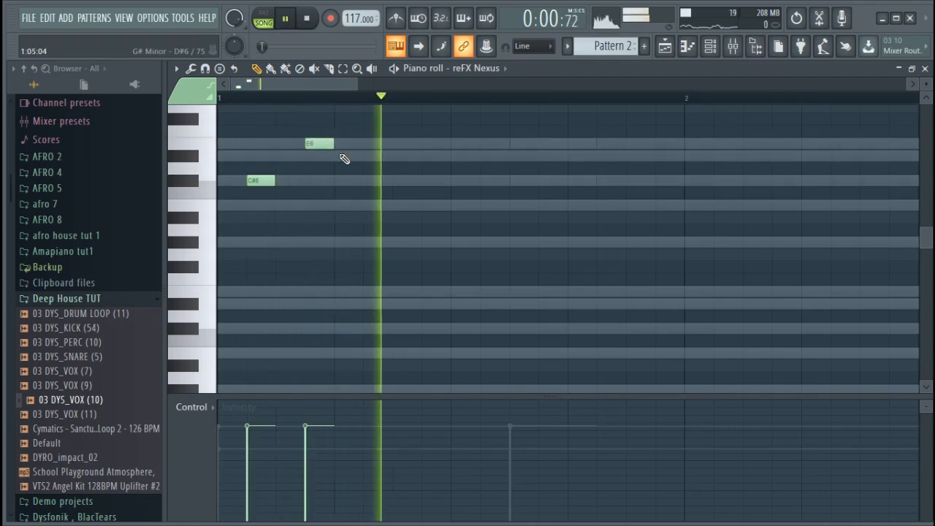
{"action": "key", "text": "space"}
{"action": "scroll", "coordinate": [342, 150], "scroll_direction": "down", "scroll_amount": 1}
{"action": "scroll", "coordinate": [352, 144], "scroll_direction": "up", "scroll_amount": 3}
{"action": "left_click", "coordinate": [377, 131]}
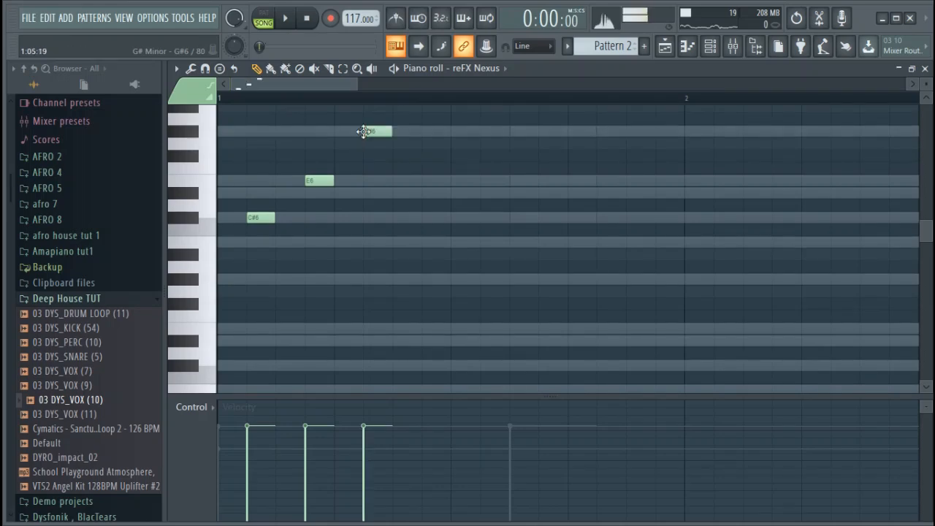
{"action": "key", "text": "space"}
{"action": "key", "text": "space"}
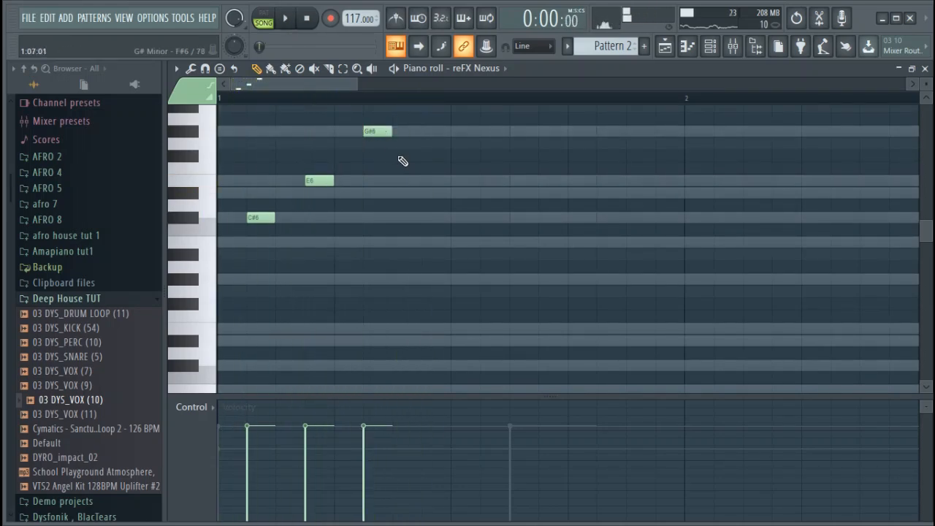
Step: Complete bar 1 with one-step D#6, C#6, E6, D#6 and C#6 notes on steps 8, 10, 12, 14 and 16
{"action": "left_click_drag", "start_coordinate": [436, 172], "coordinate": [441, 196]}
{"action": "key", "text": "space"}
{"action": "key", "text": "space"}
{"action": "key", "text": "space"}
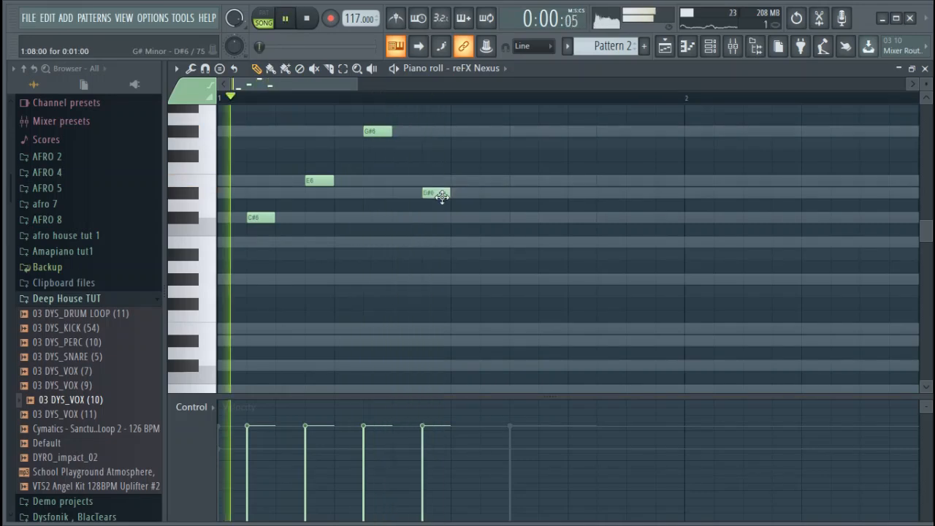
{"action": "left_click", "coordinate": [491, 218]}
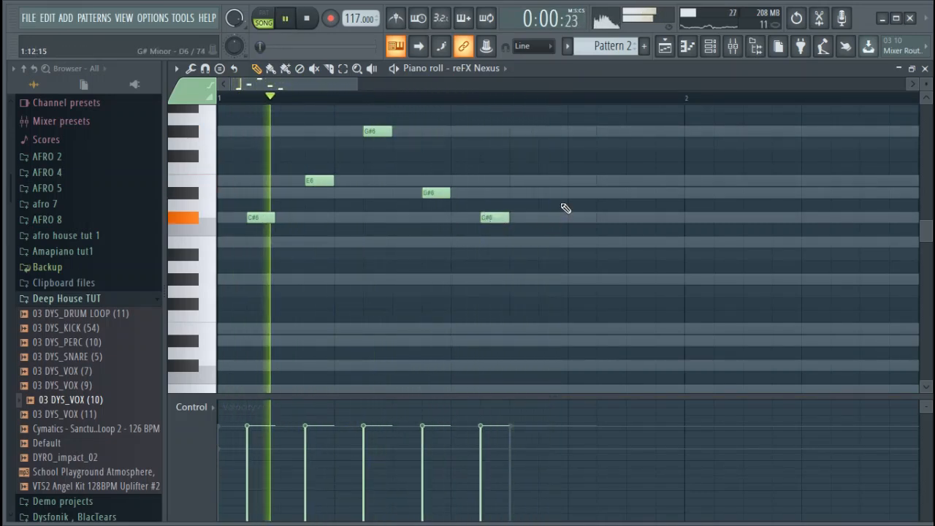
{"action": "left_click", "coordinate": [565, 181]}
{"action": "left_click_drag", "start_coordinate": [563, 183], "coordinate": [553, 182]}
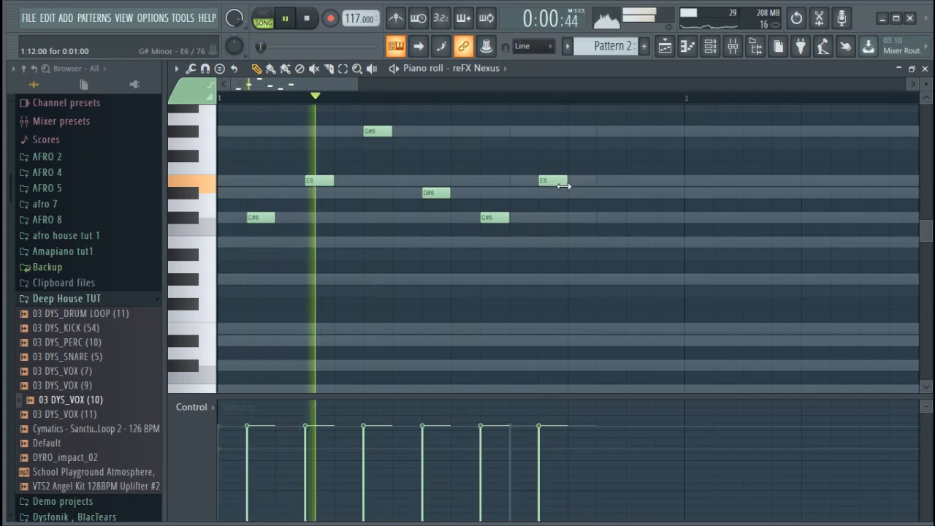
{"action": "left_click", "coordinate": [632, 193]}
{"action": "left_click_drag", "start_coordinate": [639, 193], "coordinate": [618, 194]}
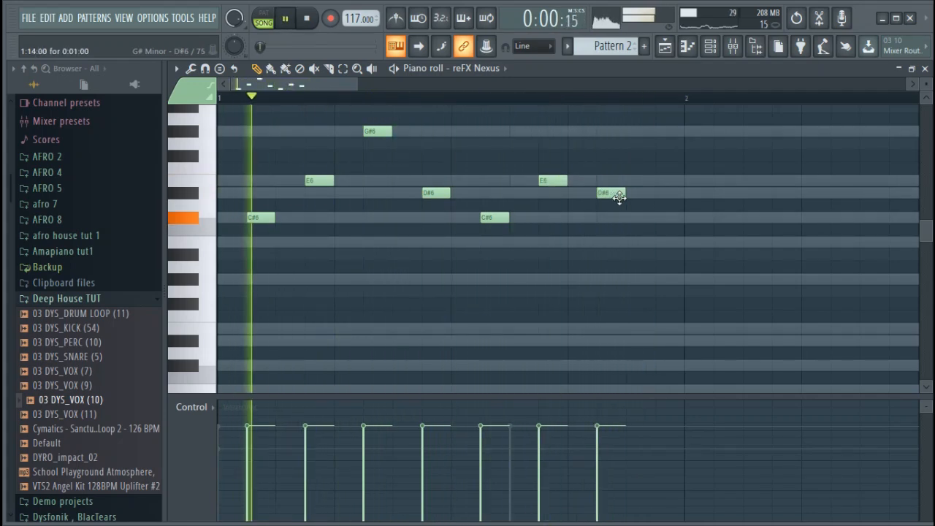
{"action": "left_click", "coordinate": [686, 227]}
{"action": "left_click_drag", "start_coordinate": [687, 228], "coordinate": [663, 214]}
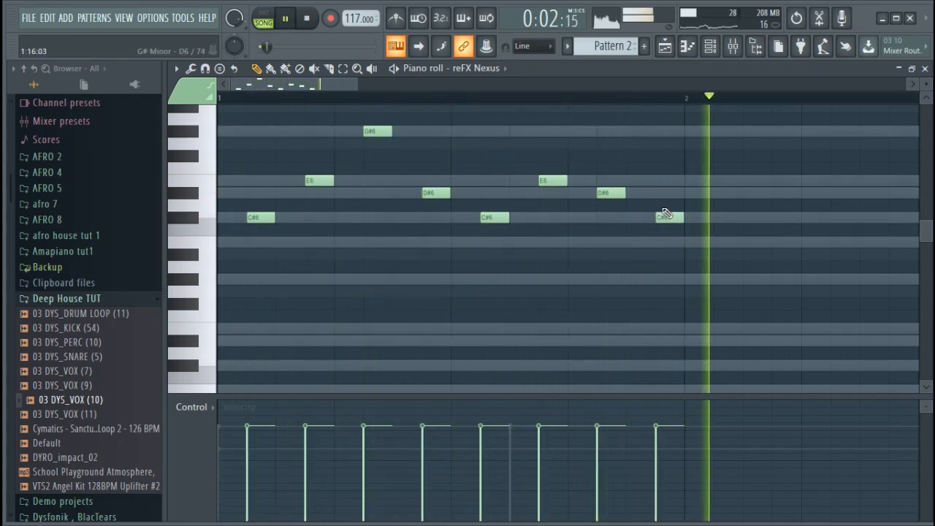
Step: Duplicate the bar 1 Nexus melody into bars 2, 3 and 4, and play the four-bar result
{"action": "scroll", "coordinate": [639, 99], "scroll_direction": "down", "scroll_amount": 3}
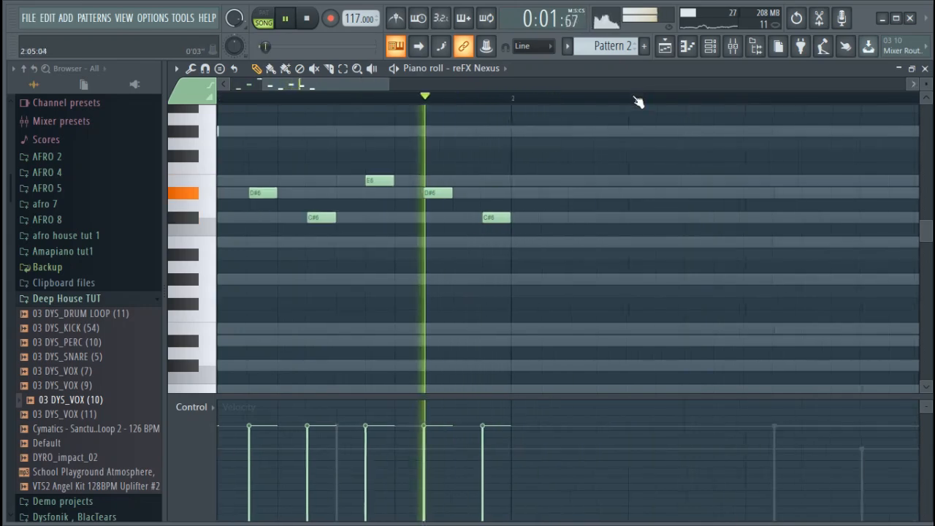
{"action": "key", "text": "space"}
{"action": "left_click_drag", "start_coordinate": [459, 100], "coordinate": [145, 102]}
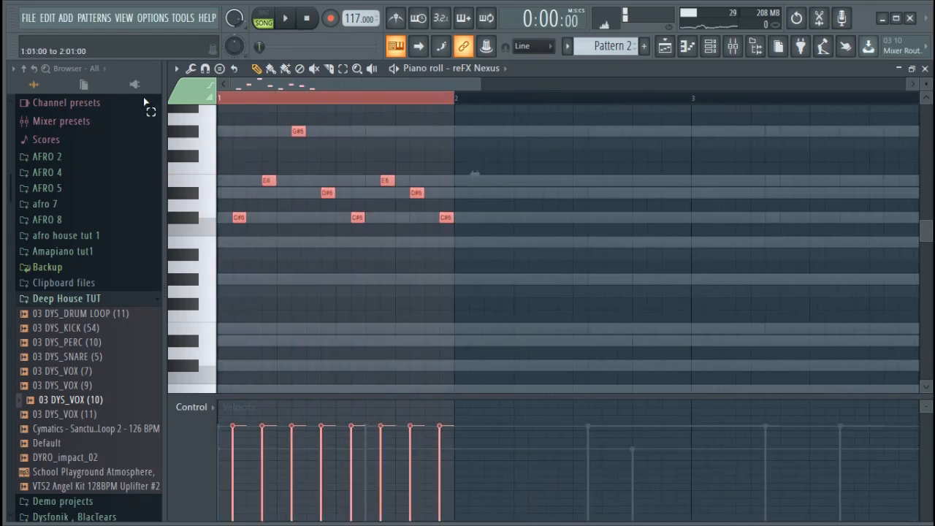
{"action": "scroll", "coordinate": [407, 100], "scroll_direction": "down", "scroll_amount": 2}
{"action": "key", "text": "ctrl+b"}
{"action": "key", "text": "ctrl+b"}
{"action": "key", "text": "ctrl+b"}
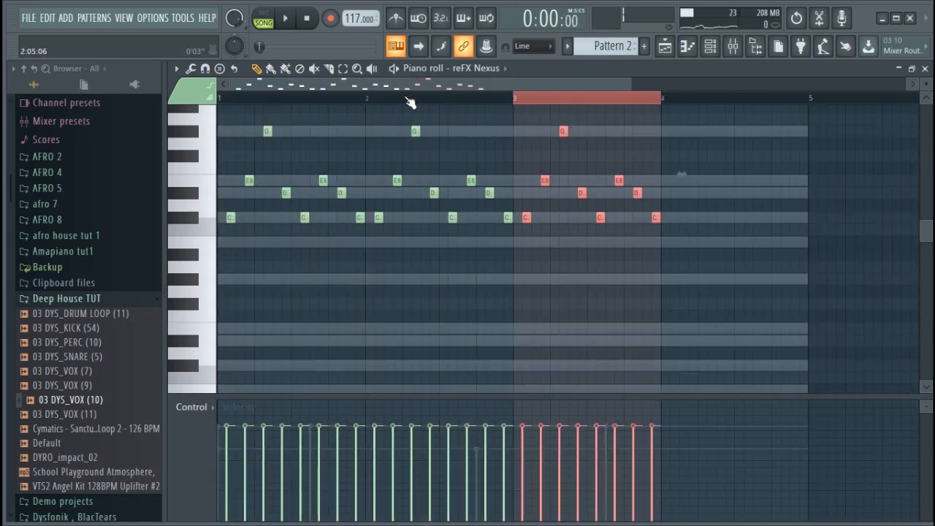
{"action": "key", "text": "ctrl+d"}
{"action": "key", "text": "space"}
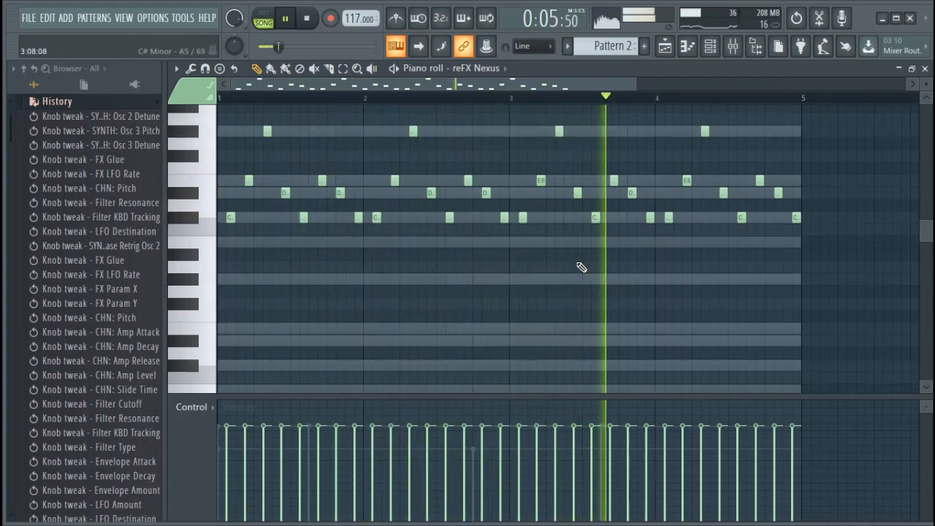
{"action": "key", "text": "space"}
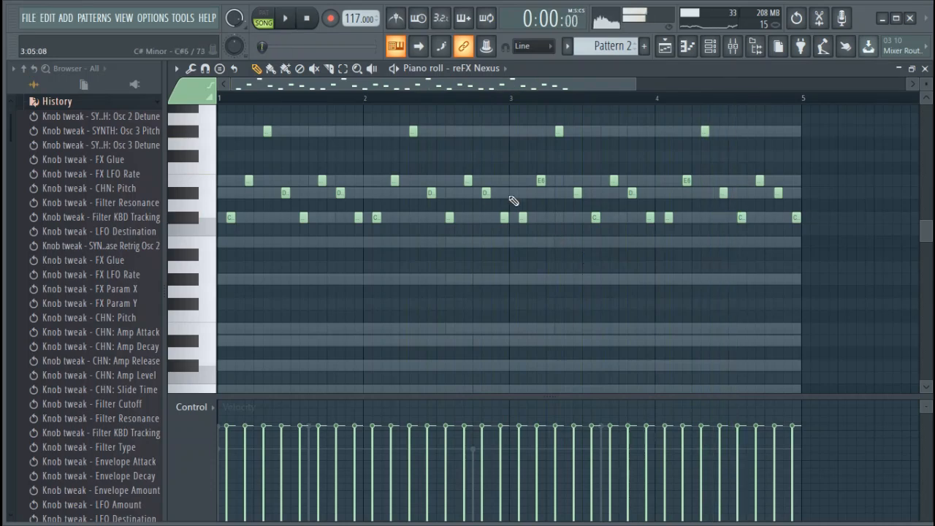
Step: Remove the final C#6 note of bar 2, raise the D#6 before it to G#6, and play the melody
{"action": "scroll", "coordinate": [475, 113], "scroll_direction": "up", "scroll_amount": 8, "text": "ctrl"}
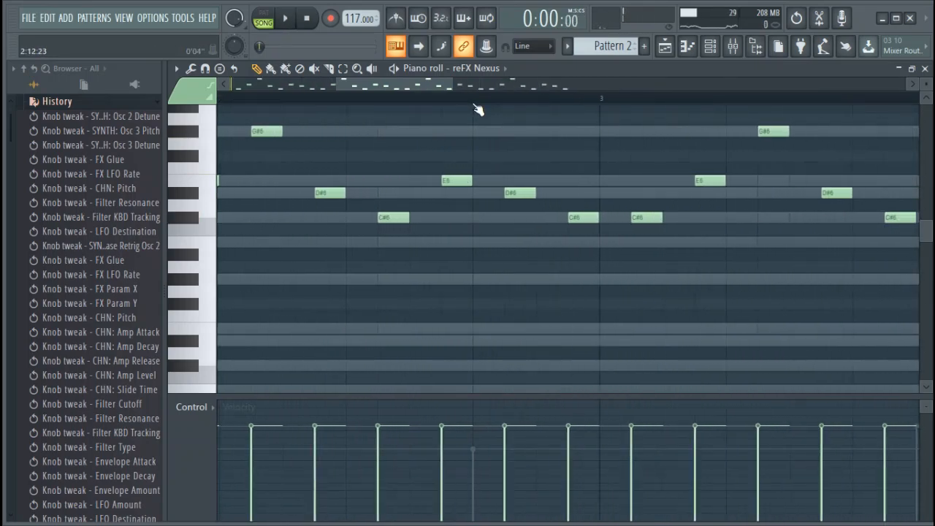
{"action": "scroll", "coordinate": [586, 259], "scroll_direction": "up", "scroll_amount": 3}
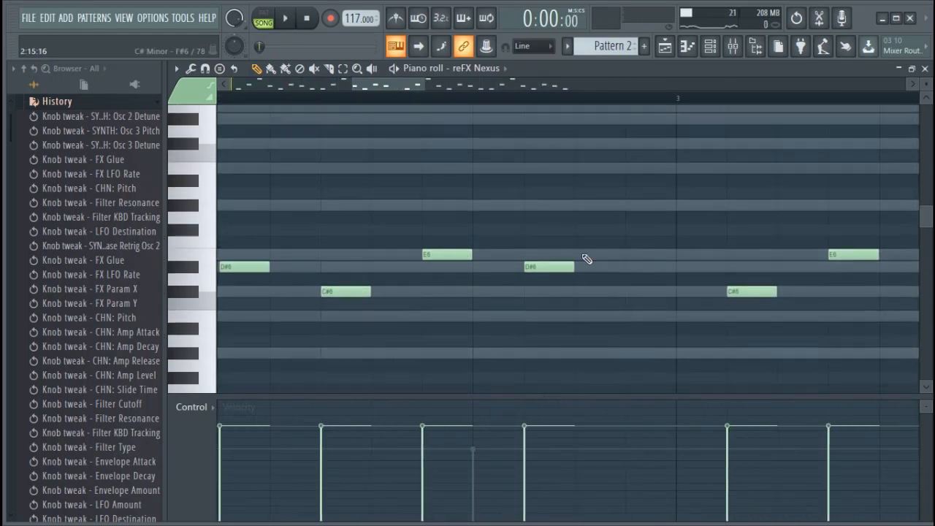
{"action": "left_click_drag", "start_coordinate": [557, 267], "coordinate": [555, 212]}
{"action": "key", "text": "space"}
{"action": "scroll", "coordinate": [548, 110], "scroll_direction": "down", "scroll_amount": 2}
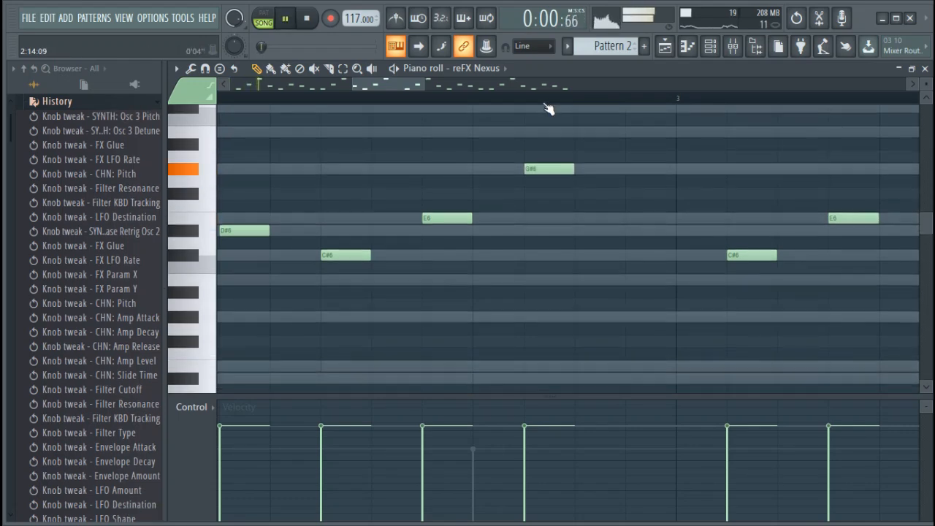
{"action": "scroll", "coordinate": [548, 108], "scroll_direction": "down", "scroll_amount": 3, "text": "ctrl"}
{"action": "scroll", "coordinate": [547, 103], "scroll_direction": "down", "scroll_amount": 2}
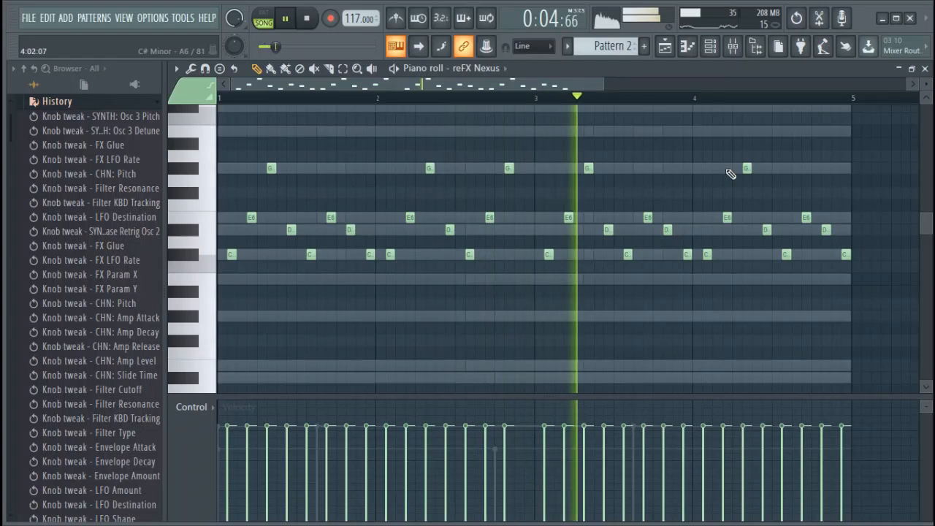
Step: Delete the final C#6 note of bar 4 and change the last D#6 to G#6
{"action": "right_click", "coordinate": [846, 254]}
{"action": "right_click", "coordinate": [826, 230]}
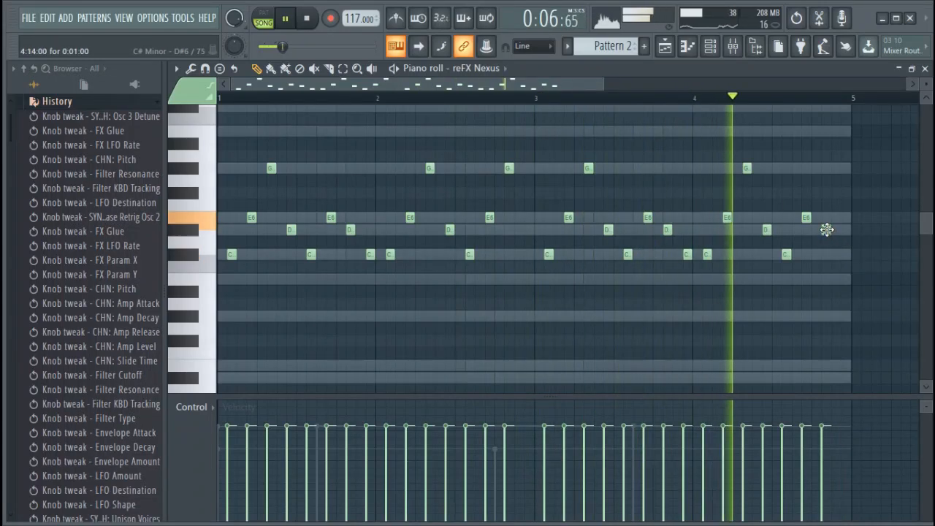
{"action": "key", "text": "space"}
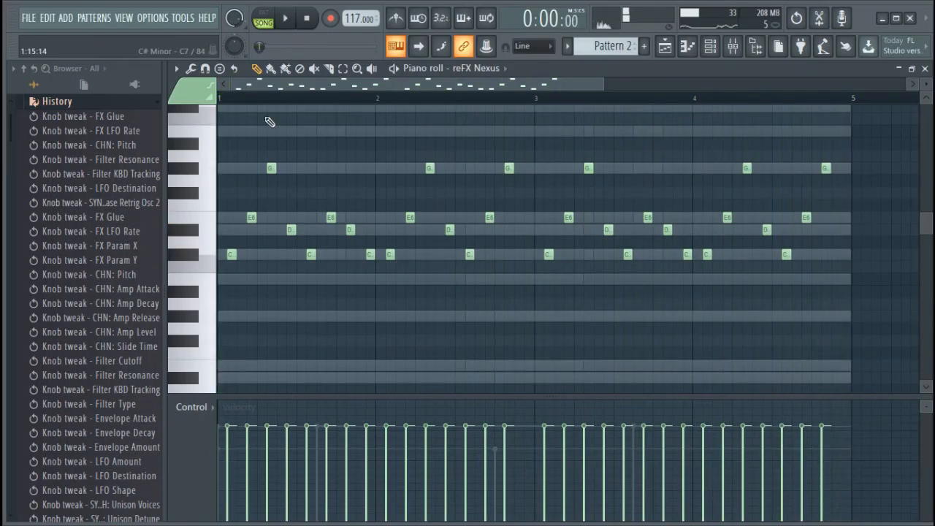
Step: Reopen the reFX Nexus plugin and adjust its filter modifier cutoff during playback, then close its piano roll
{"action": "left_click", "coordinate": [81, 103]}
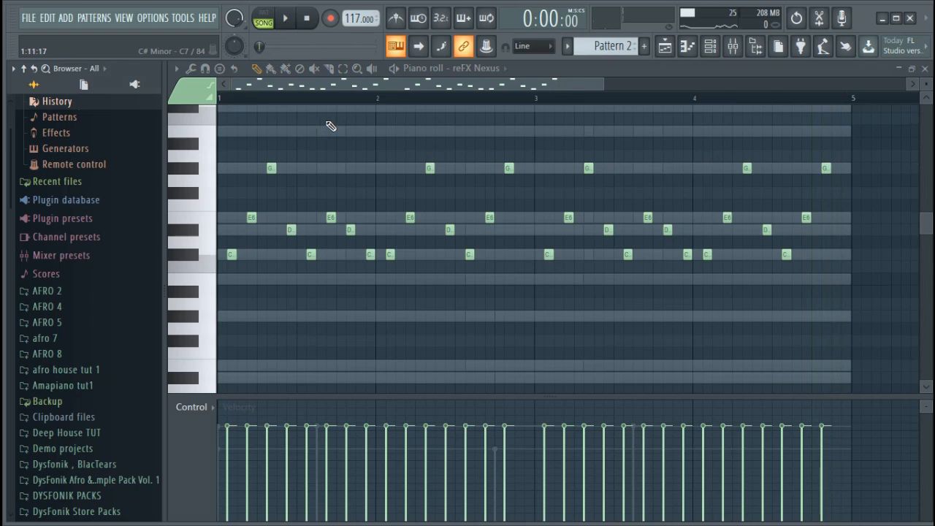
{"action": "left_click", "coordinate": [710, 46]}
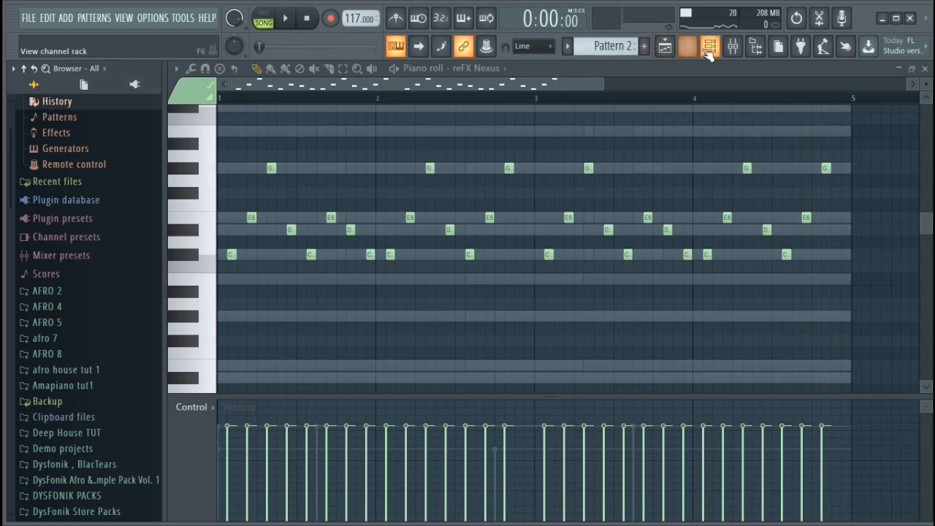
{"action": "left_click", "coordinate": [333, 223]}
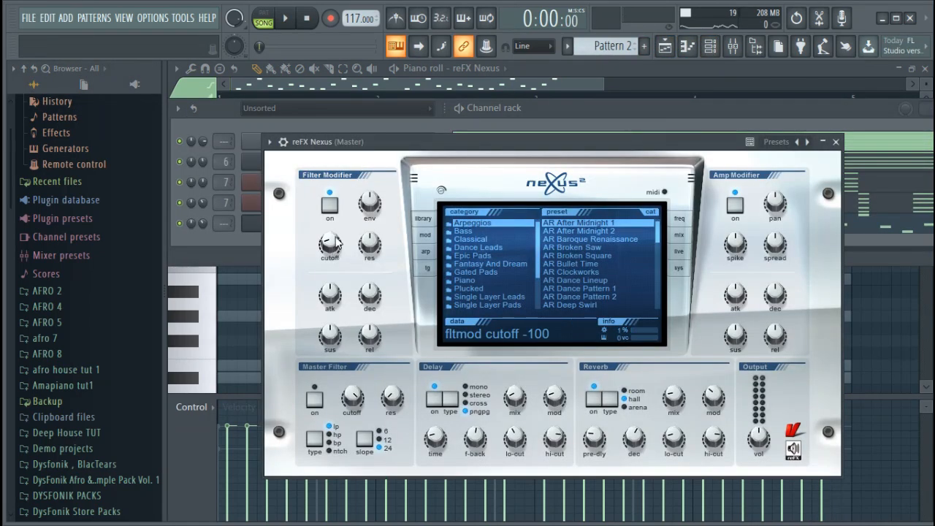
{"action": "key", "text": "space"}
{"action": "left_click_drag", "start_coordinate": [322, 246], "coordinate": [331, 232]}
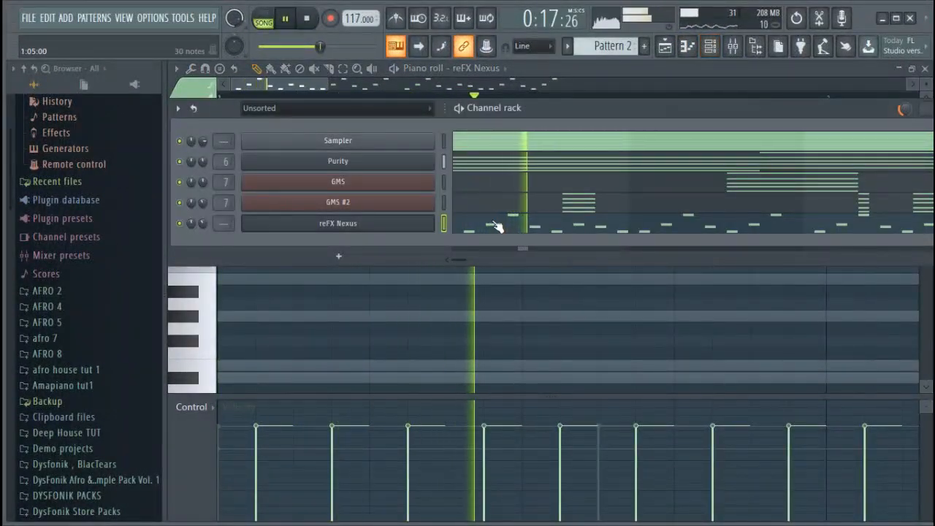
{"action": "left_click", "coordinate": [481, 227]}
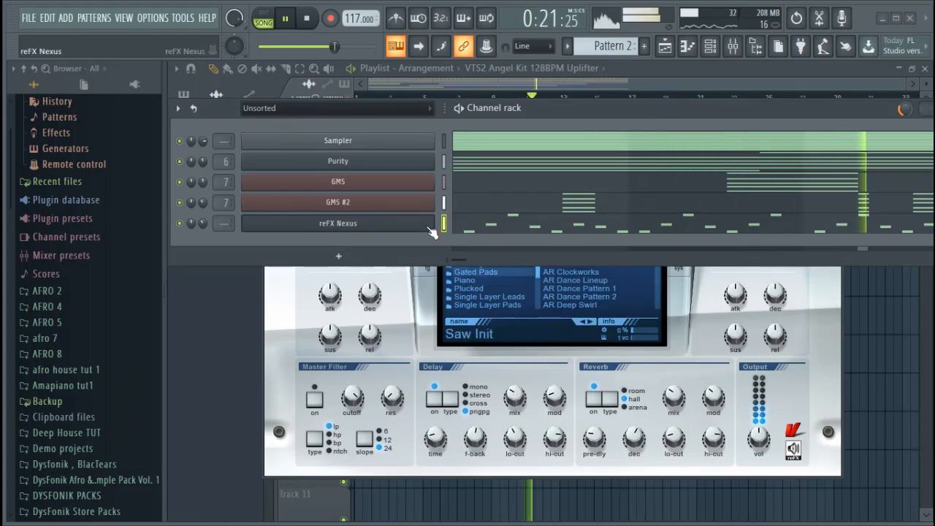
Step: Raise Nexus's delay mix, set its reverb mix to about 41, and fine-tune the filter modifier cutoff
{"action": "left_click", "coordinate": [394, 223]}
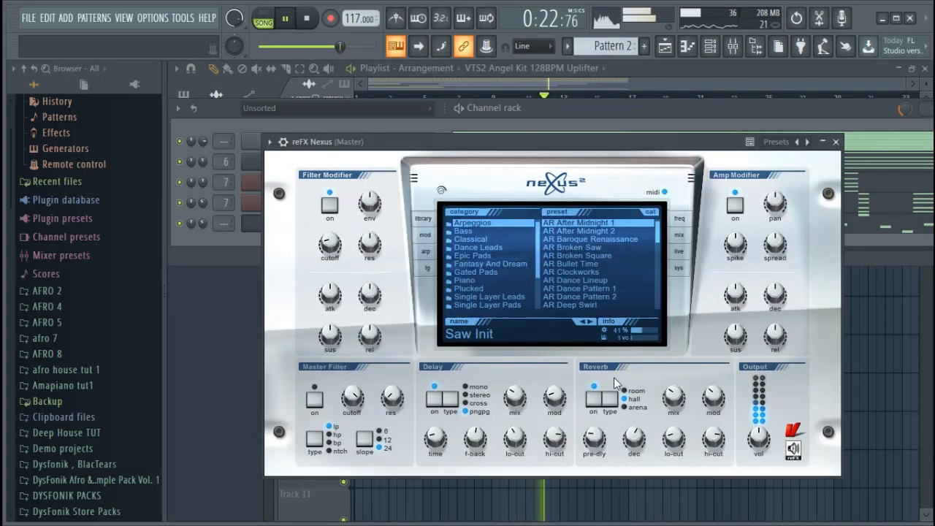
{"action": "left_click_drag", "start_coordinate": [515, 400], "coordinate": [531, 376]}
{"action": "left_click_drag", "start_coordinate": [673, 397], "coordinate": [684, 393]}
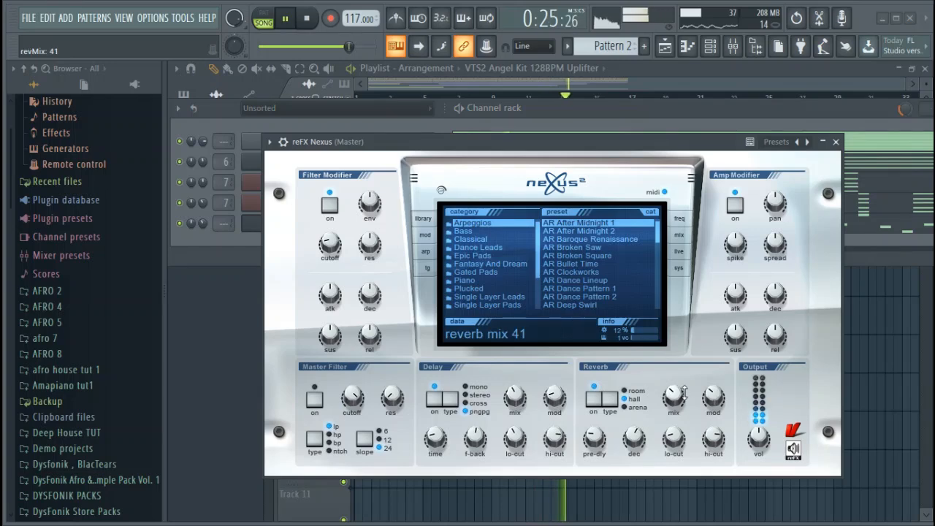
{"action": "left_click_drag", "start_coordinate": [324, 244], "coordinate": [328, 242]}
{"action": "left_click", "coordinate": [249, 243]}
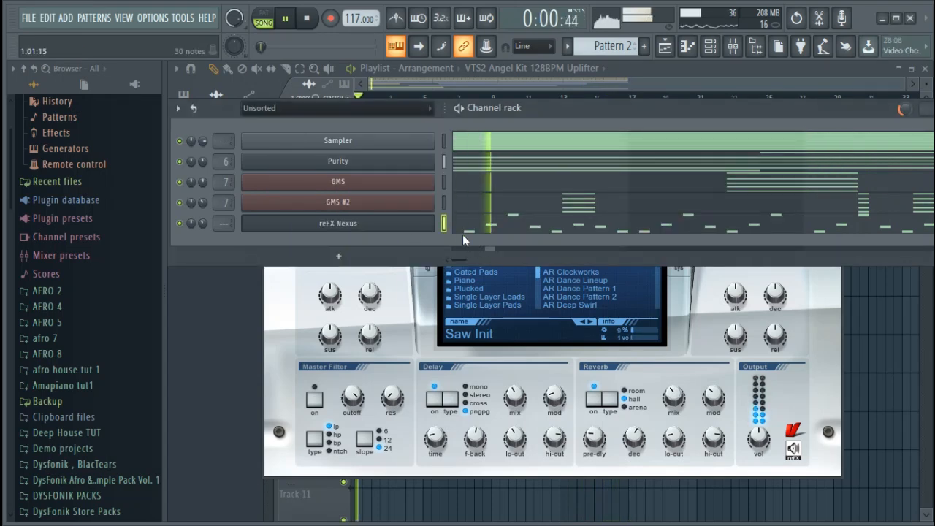
Step: Stop playback, add a ravity(S) synth channel, and select the Sqr Env preset in its factory Bass Synth bank
{"action": "key", "text": "space"}
{"action": "left_click", "coordinate": [338, 255]}
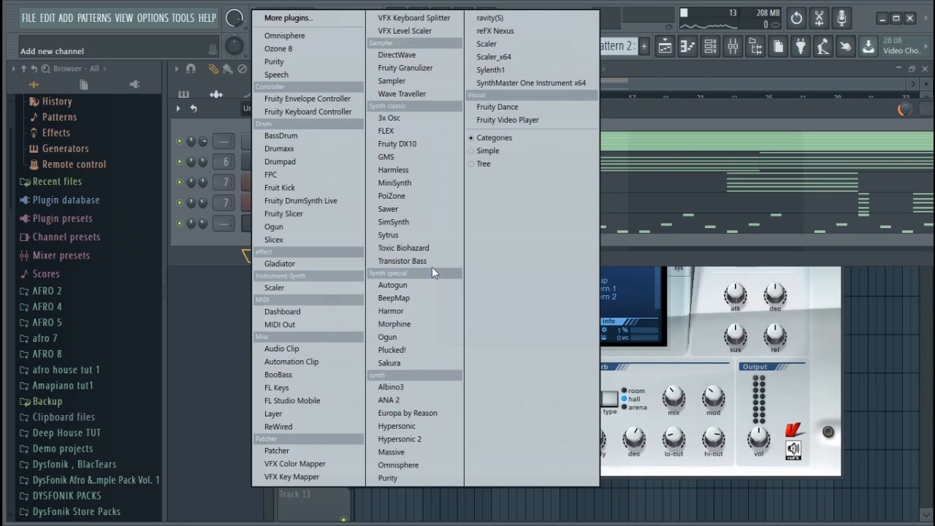
{"action": "left_click", "coordinate": [490, 18]}
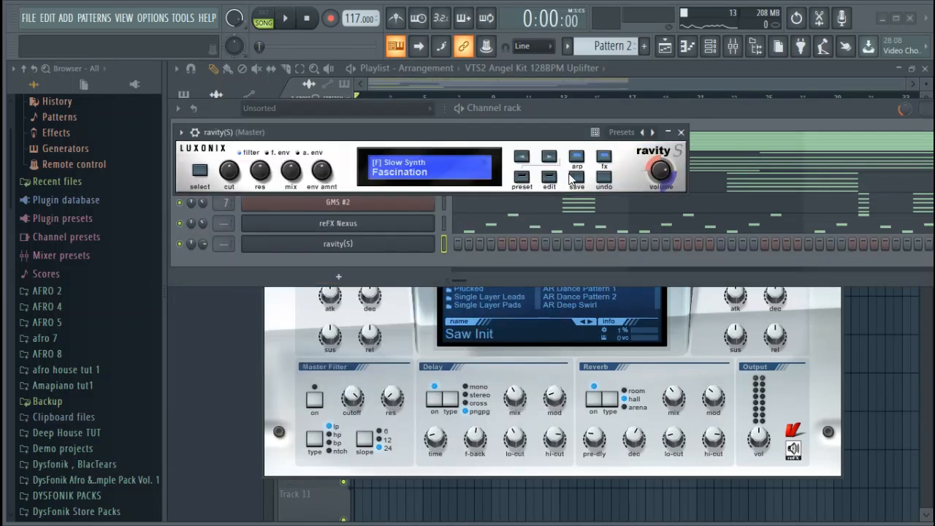
{"action": "left_click", "coordinate": [393, 165]}
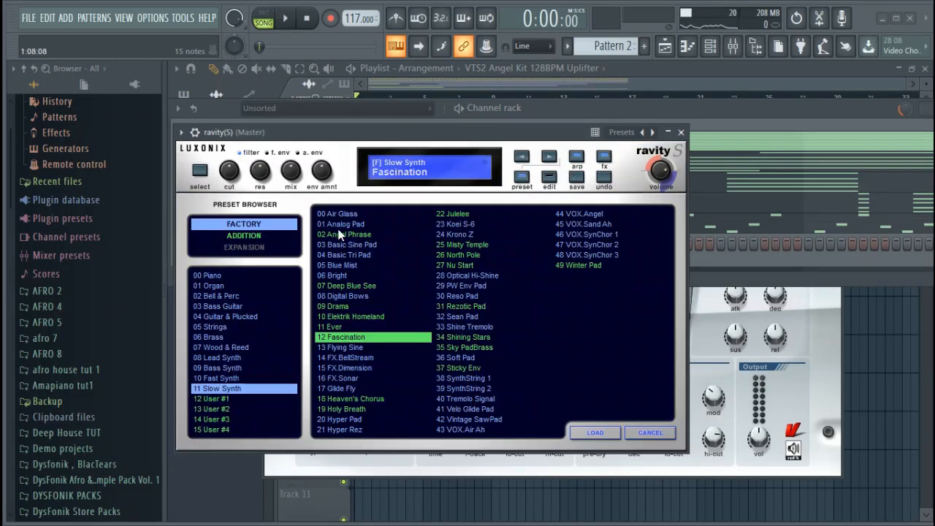
{"action": "left_click", "coordinate": [225, 372]}
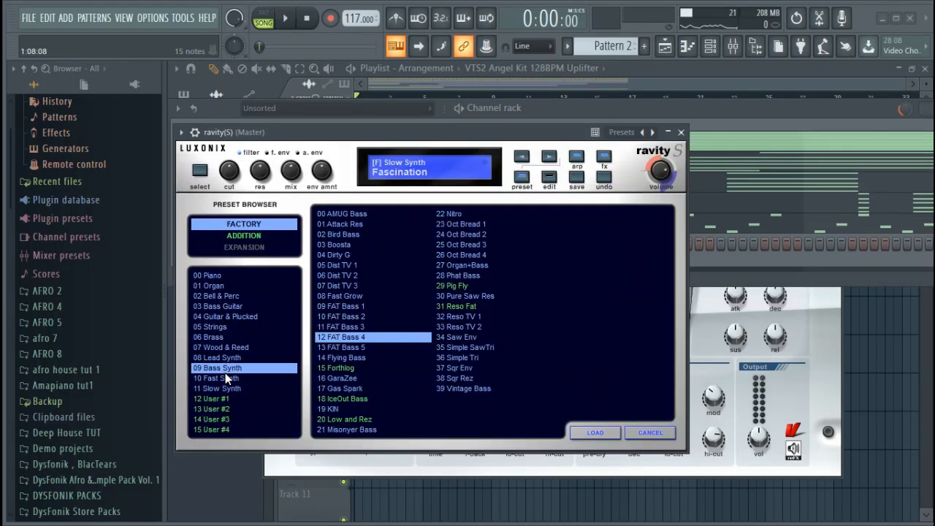
{"action": "left_click", "coordinate": [472, 369]}
{"action": "left_click", "coordinate": [682, 132]}
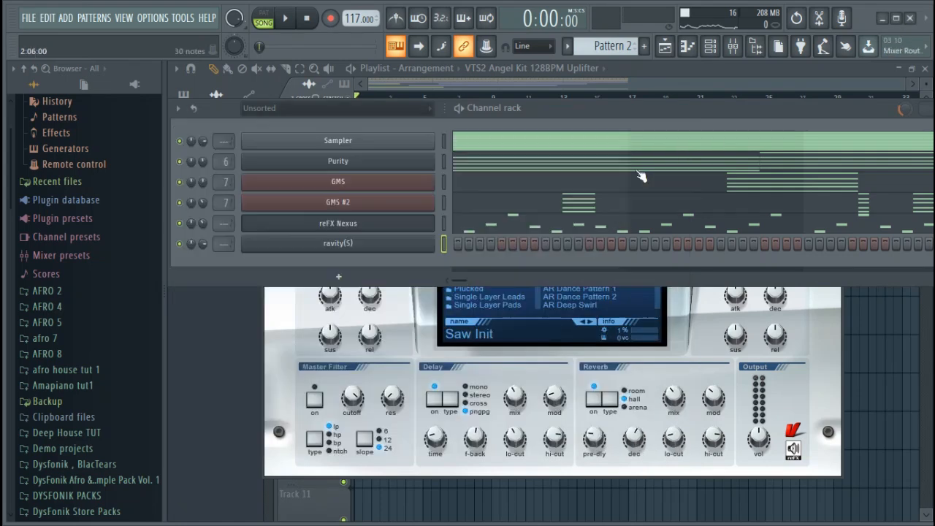
Step: Open the piano roll of the ravity(S) channel, leaving its plugin window closed
{"action": "right_click", "coordinate": [397, 248]}
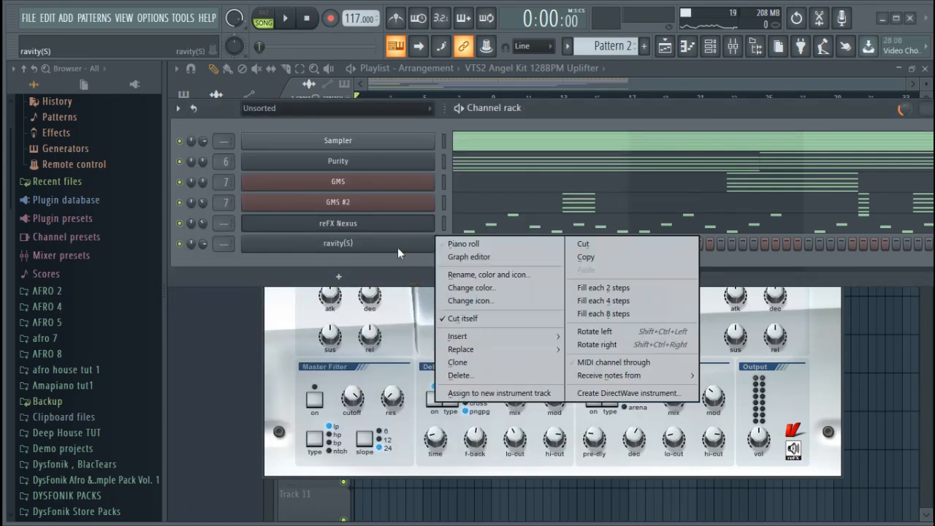
{"action": "left_click", "coordinate": [460, 241]}
{"action": "left_click", "coordinate": [687, 51]}
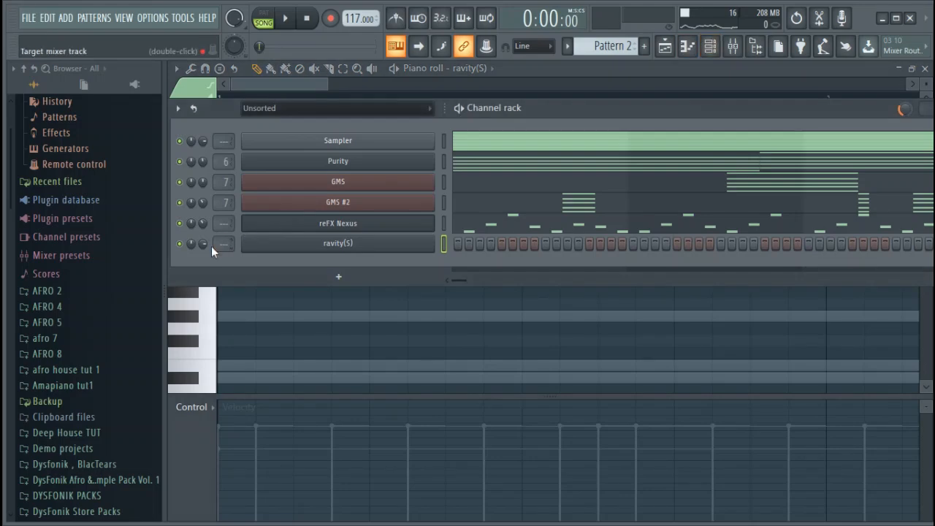
{"action": "right_click", "coordinate": [369, 245]}
{"action": "left_click", "coordinate": [423, 244]}
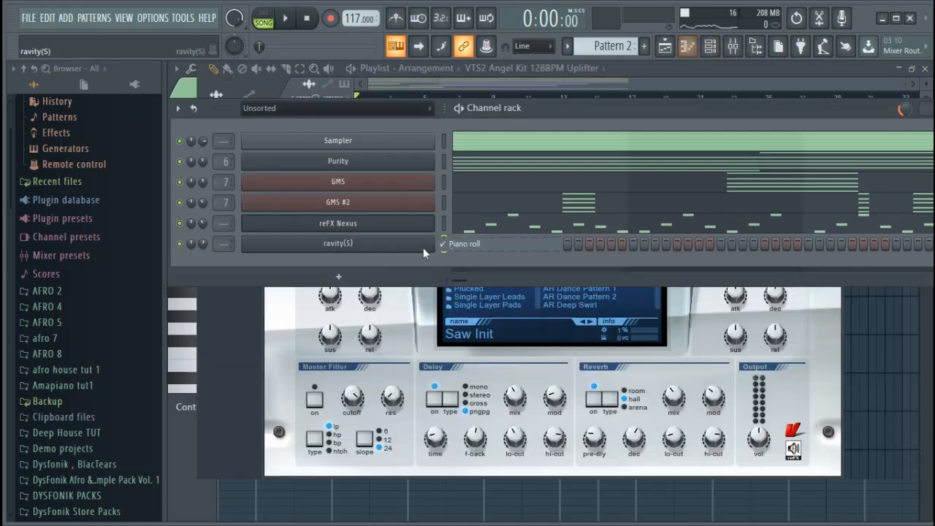
{"action": "left_click", "coordinate": [338, 245]}
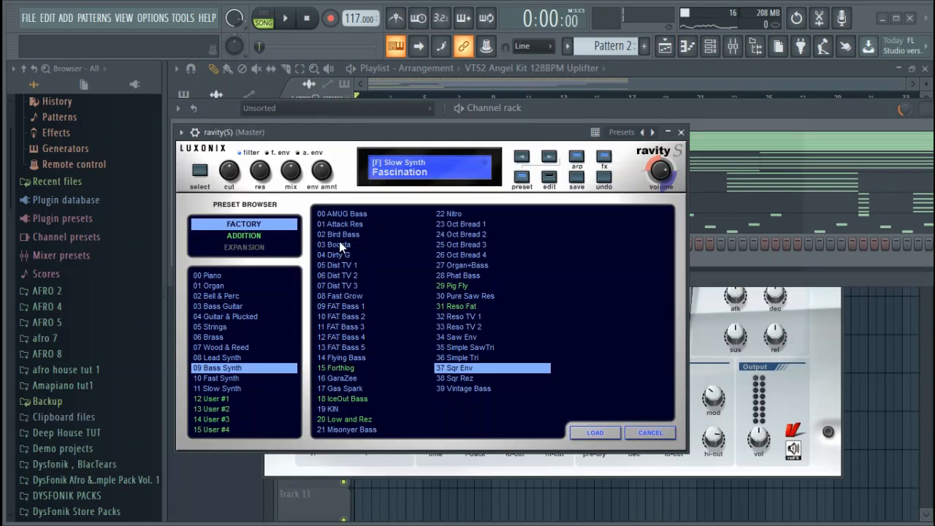
{"action": "left_click", "coordinate": [705, 245]}
{"action": "right_click", "coordinate": [438, 241]}
{"action": "left_click", "coordinate": [453, 244]}
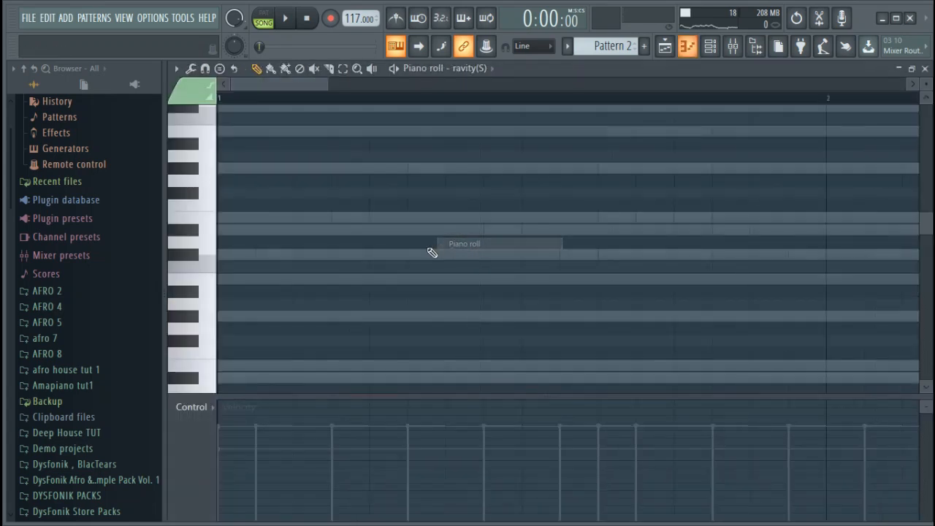
Step: Place a C#3 bass note three steps long at the start of bar 1
{"action": "left_click", "coordinate": [278, 243]}
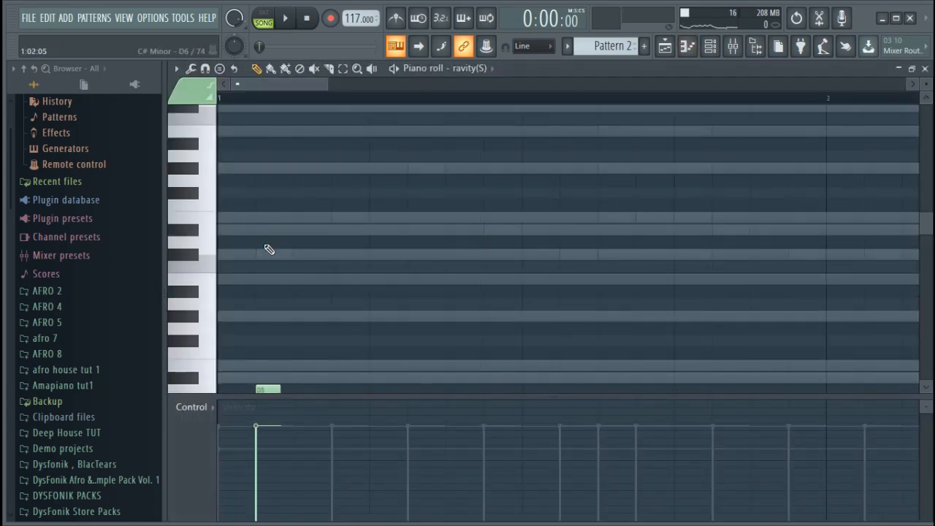
{"action": "scroll", "coordinate": [268, 249], "scroll_direction": "down", "scroll_amount": 10}
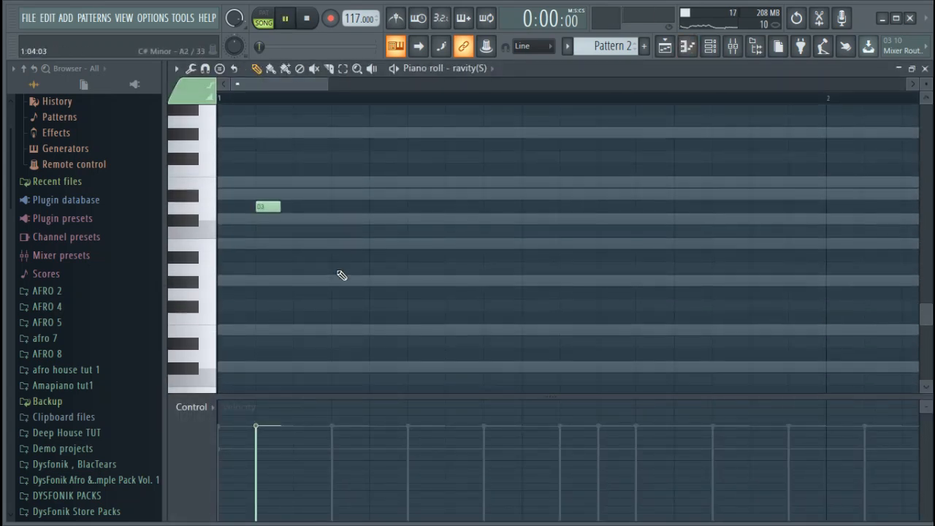
{"action": "key", "text": "space"}
{"action": "key", "text": "space"}
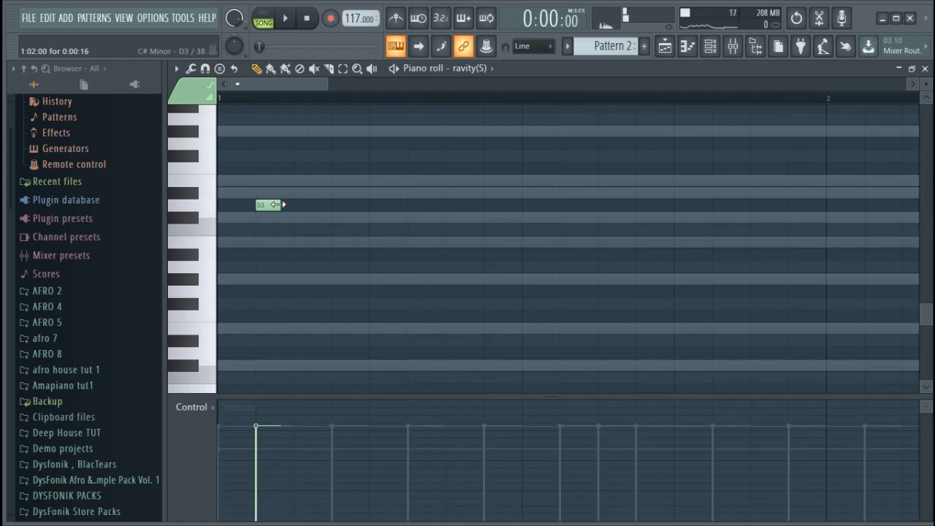
{"action": "left_click_drag", "start_coordinate": [277, 204], "coordinate": [273, 183]}
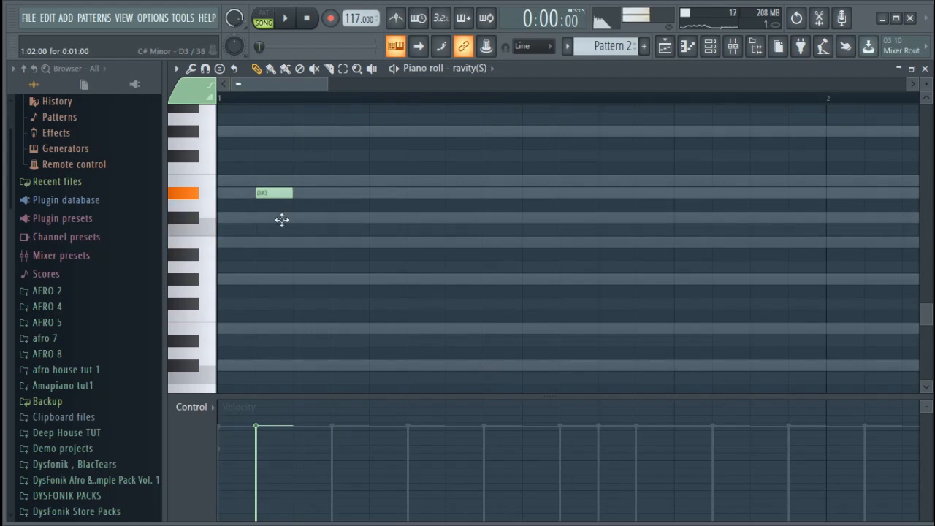
{"action": "left_click_drag", "start_coordinate": [282, 220], "coordinate": [238, 218]}
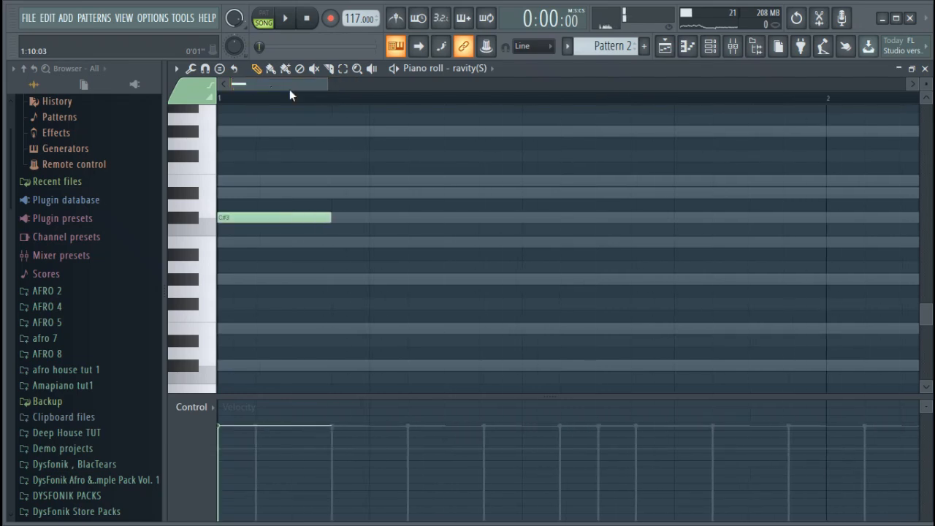
Step: Add a second three-step C#3 in bar 1 and shift it to step 6 while testing its timing in playback
{"action": "scroll", "coordinate": [292, 94], "scroll_direction": "down", "scroll_amount": 5}
{"action": "left_click", "coordinate": [261, 216]}
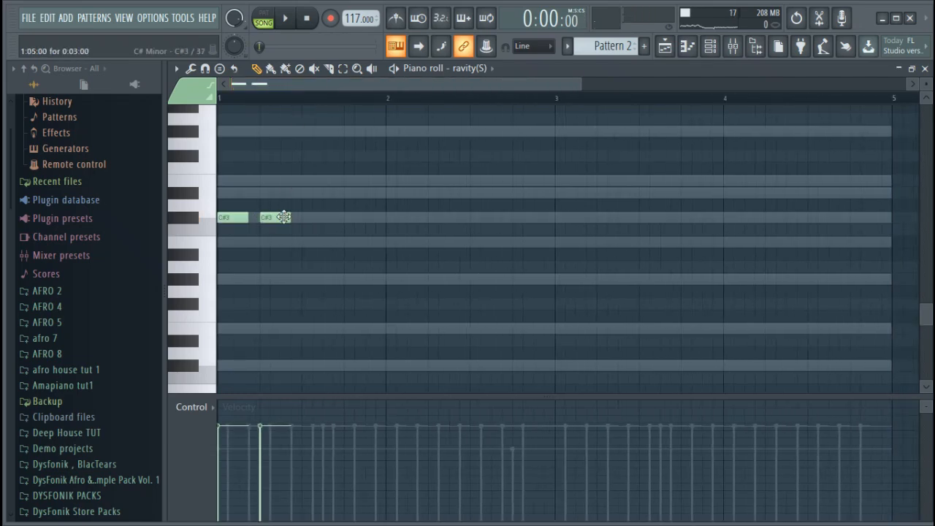
{"action": "left_click_drag", "start_coordinate": [284, 217], "coordinate": [324, 218]}
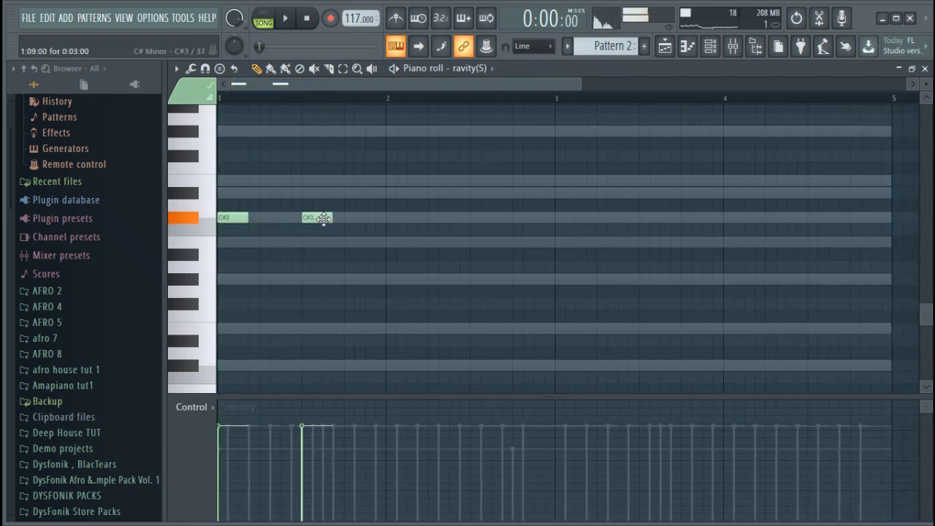
{"action": "key", "text": "space"}
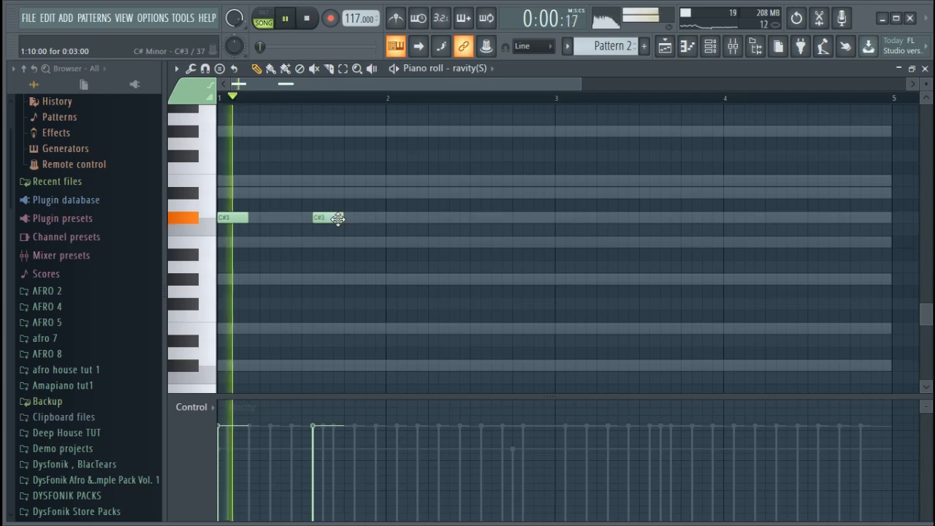
{"action": "key", "text": "space"}
{"action": "left_click_drag", "start_coordinate": [333, 220], "coordinate": [281, 220]}
{"action": "key", "text": "space"}
{"action": "key", "text": "space"}
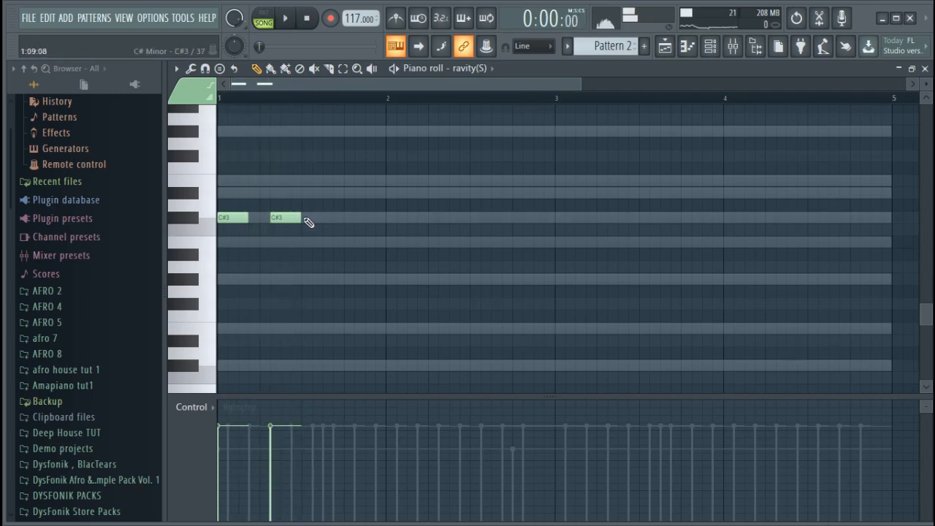
Step: Shorten the second C#3 to two steps starting at step 7 and add another two-step C#3 at step 11
{"action": "left_click_drag", "start_coordinate": [278, 217], "coordinate": [288, 217]}
{"action": "key", "text": "space"}
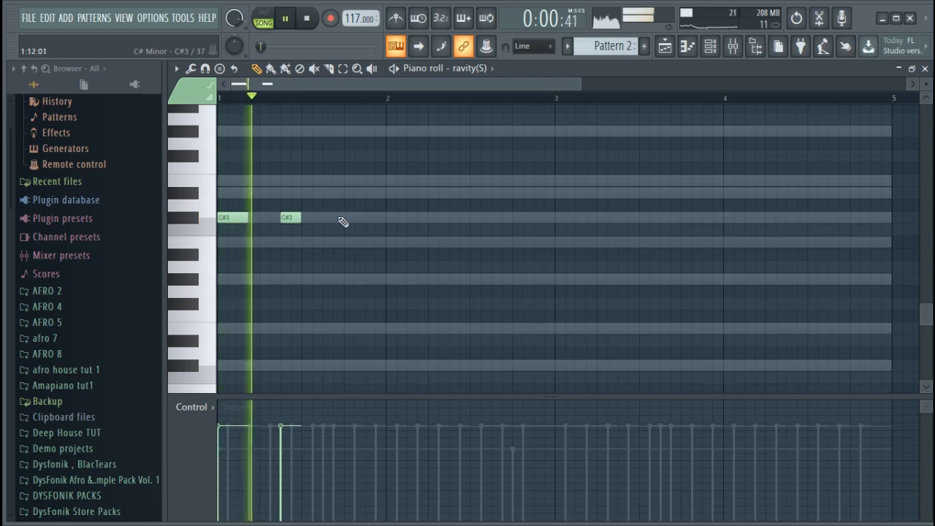
{"action": "key", "text": "space"}
{"action": "key", "text": "space"}
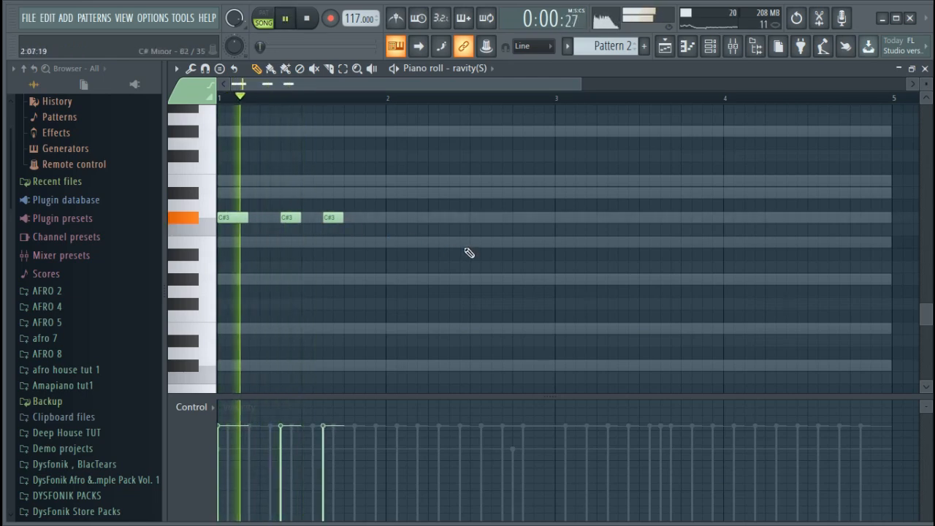
{"action": "key", "text": "space"}
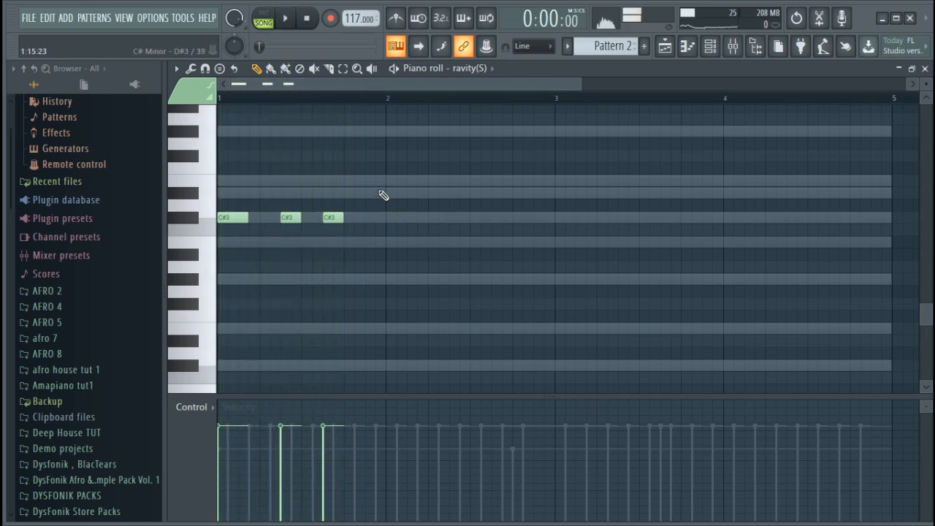
Step: Add a two-step A3 note at step 15 of bar 1, checking it in playback
{"action": "key", "text": "space"}
{"action": "left_click_drag", "start_coordinate": [398, 179], "coordinate": [373, 132]}
{"action": "key", "text": "space"}
{"action": "key", "text": "space"}
{"action": "scroll", "coordinate": [387, 168], "scroll_direction": "up", "scroll_amount": 2}
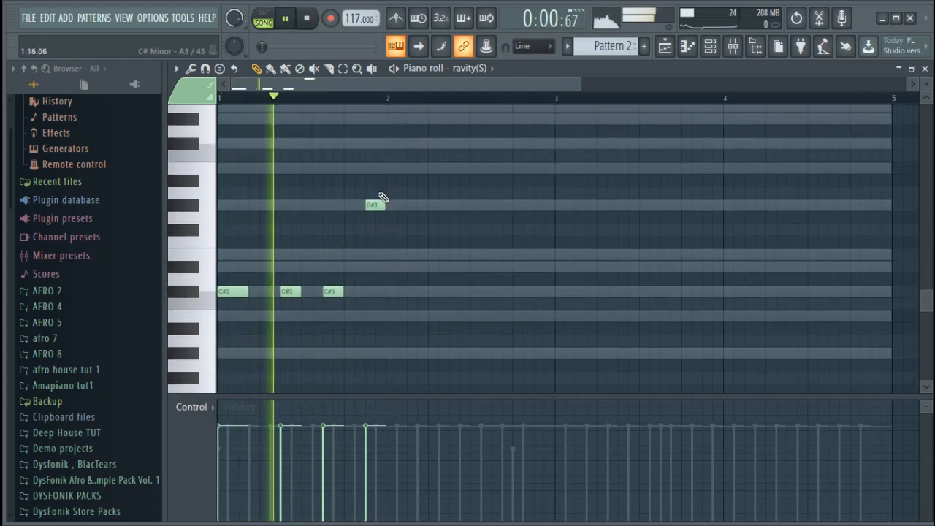
{"action": "mouse_move", "coordinate": [376, 204]}
{"action": "left_mouse_down"}
{"action": "mouse_move", "coordinate": [374, 157]}
{"action": "mouse_move", "coordinate": [376, 194]}
{"action": "left_mouse_up"}
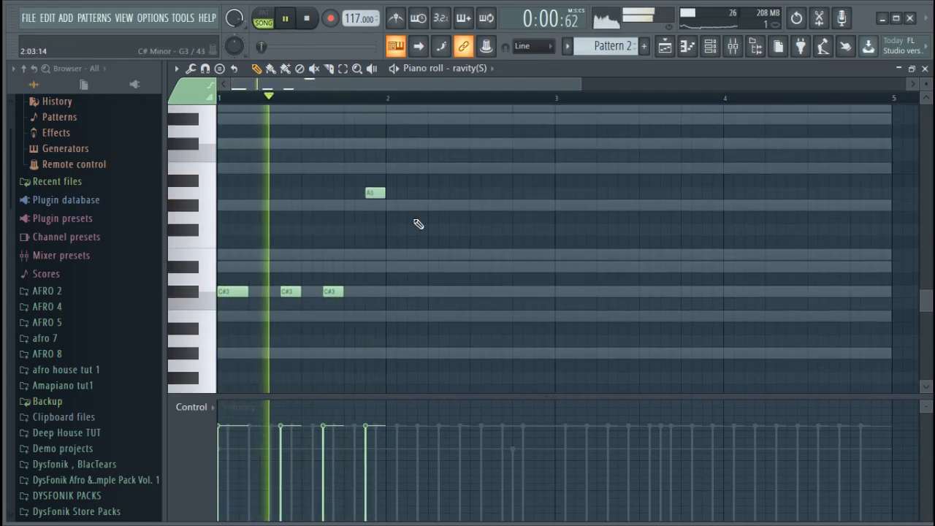
Step: Add A3 notes at steps 2 and 5 of bar 2, followed by G#3 notes at steps 8 and 11
{"action": "key", "text": "space"}
{"action": "left_click", "coordinate": [402, 194]}
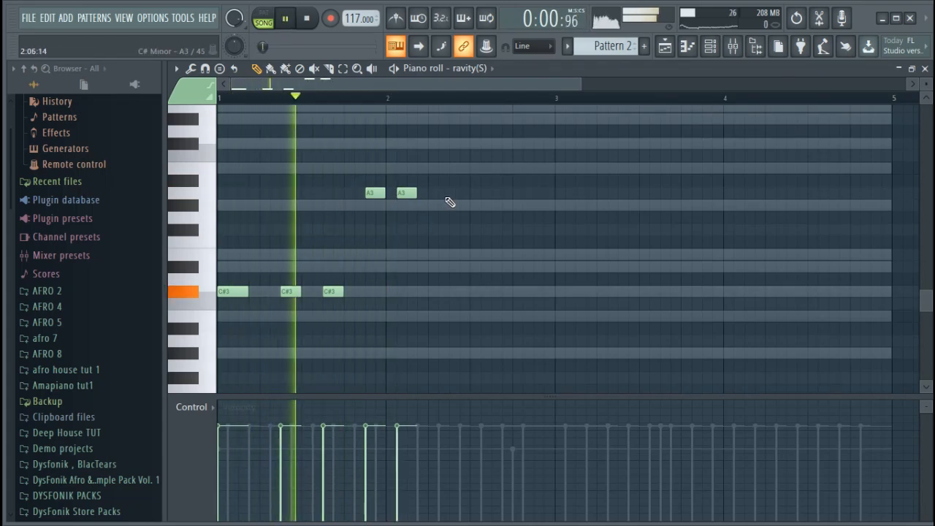
{"action": "left_click", "coordinate": [434, 193]}
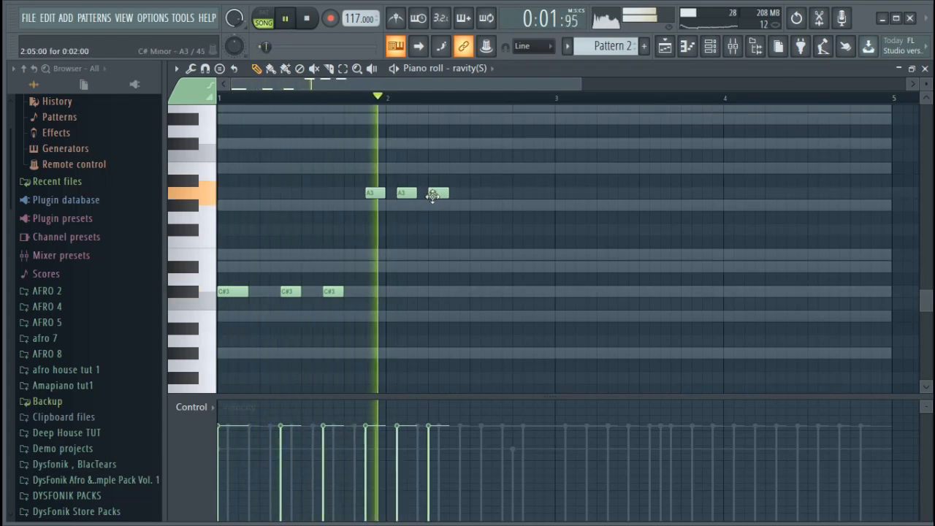
{"action": "left_click", "coordinate": [474, 206]}
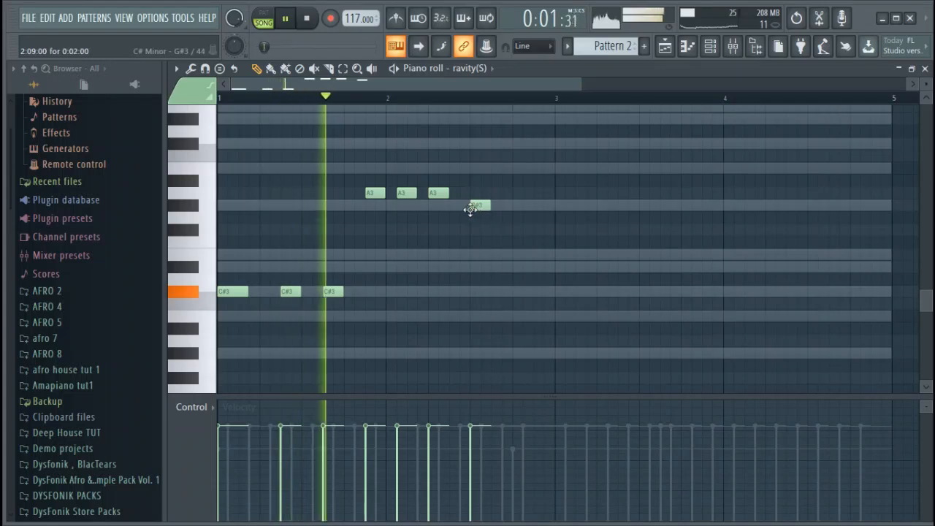
{"action": "left_click_drag", "start_coordinate": [471, 207], "coordinate": [497, 206]}
{"action": "left_click", "coordinate": [503, 206]}
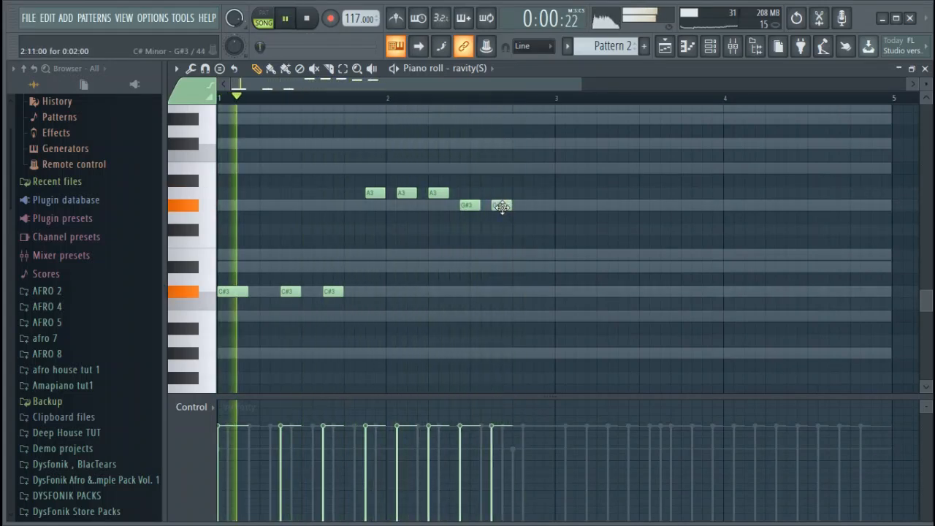
Step: Add C#3 notes at step 14 of bar 2 and at steps 7 and 11 of bar 3
{"action": "left_click", "coordinate": [518, 268]}
{"action": "mouse_move", "coordinate": [518, 274]}
{"action": "left_mouse_down"}
{"action": "mouse_move", "coordinate": [520, 307]}
{"action": "mouse_move", "coordinate": [521, 292]}
{"action": "left_mouse_up"}
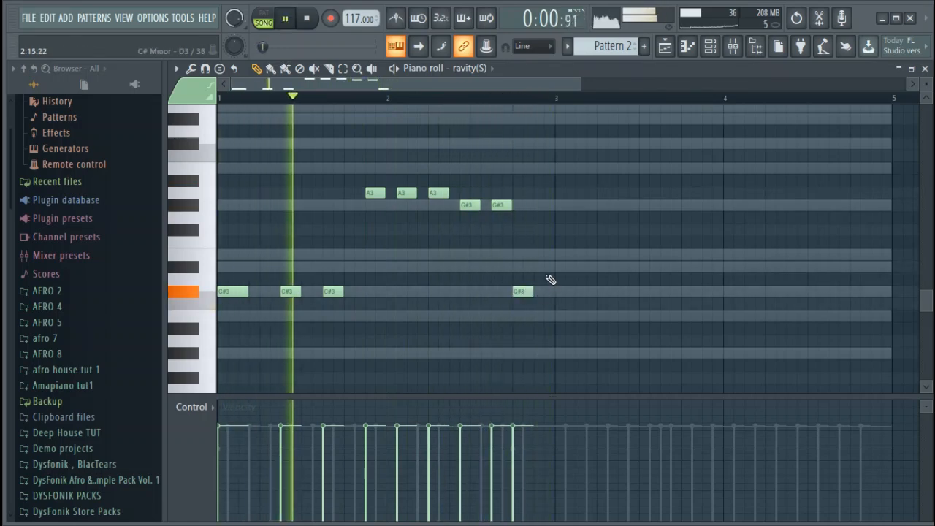
{"action": "left_click", "coordinate": [621, 292]}
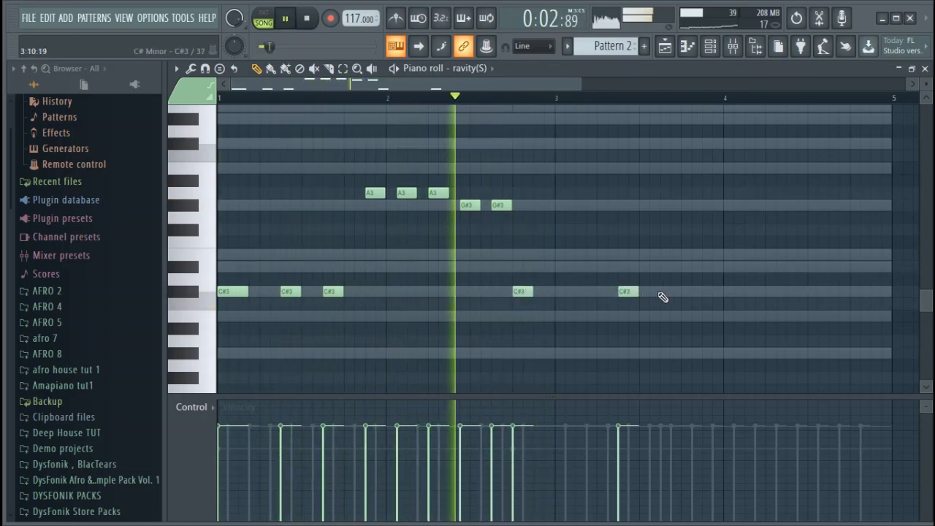
{"action": "left_click", "coordinate": [663, 293]}
{"action": "left_click_drag", "start_coordinate": [520, 292], "coordinate": [537, 291]}
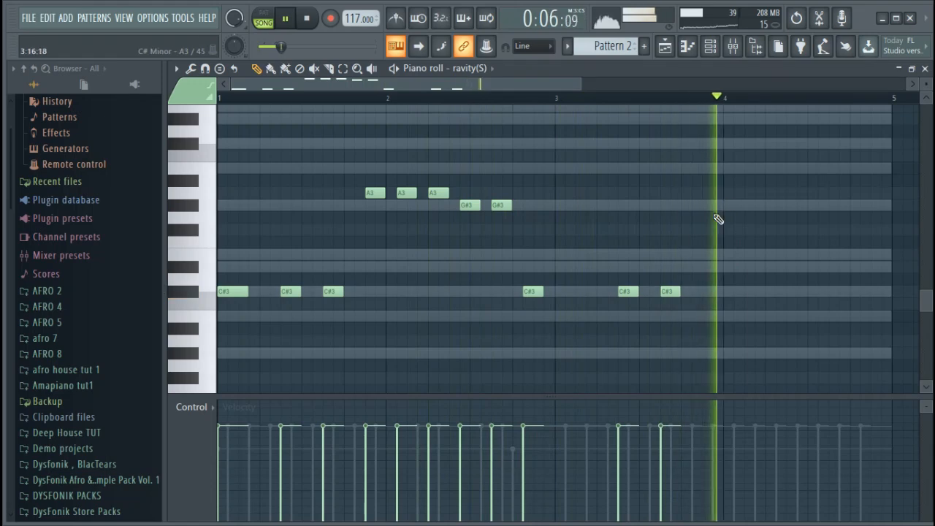
Step: Delete the bar 3 notes and duplicate the bass notes of bars 1 and 2, except the opening C#3, into bars 3 and 4
{"action": "key", "text": "space"}
{"action": "right_click", "coordinate": [666, 292]}
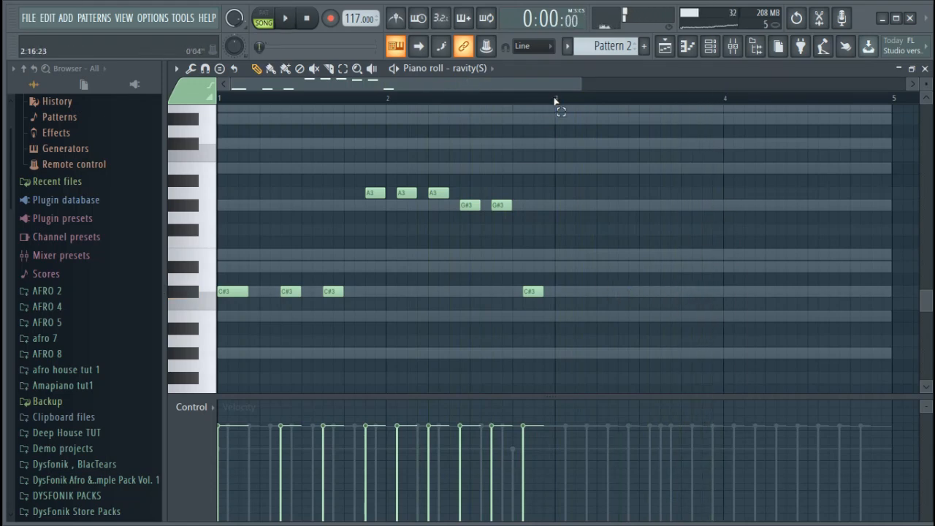
{"action": "key", "text": "ctrl+a"}
{"action": "key", "text": "ctrl+b"}
{"action": "left_click", "coordinate": [562, 103]}
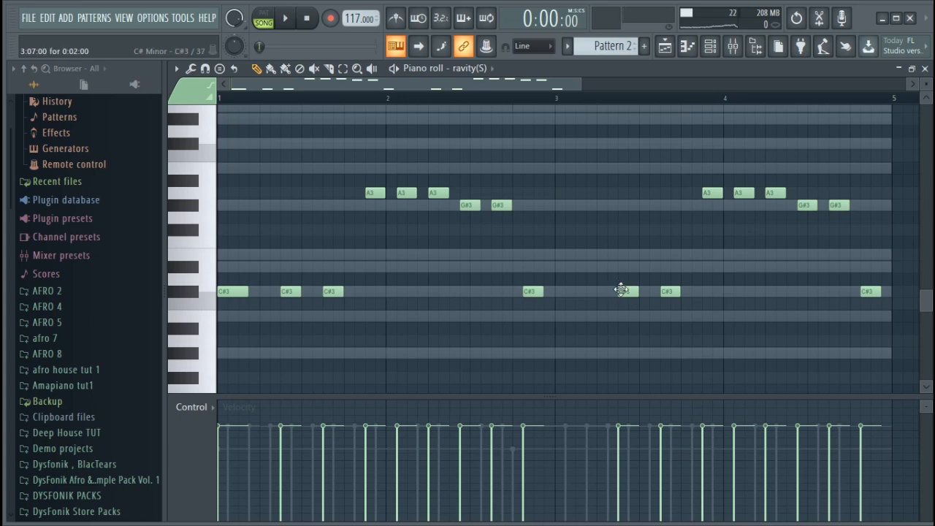
Step: Play the four-bar bass line with the beat and bring up the channel rack
{"action": "key", "text": "space"}
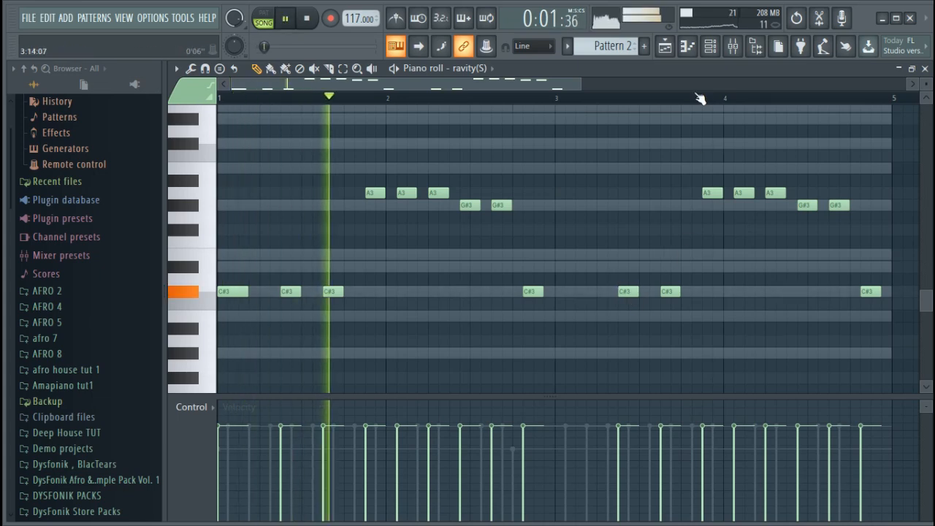
{"action": "left_click", "coordinate": [715, 54]}
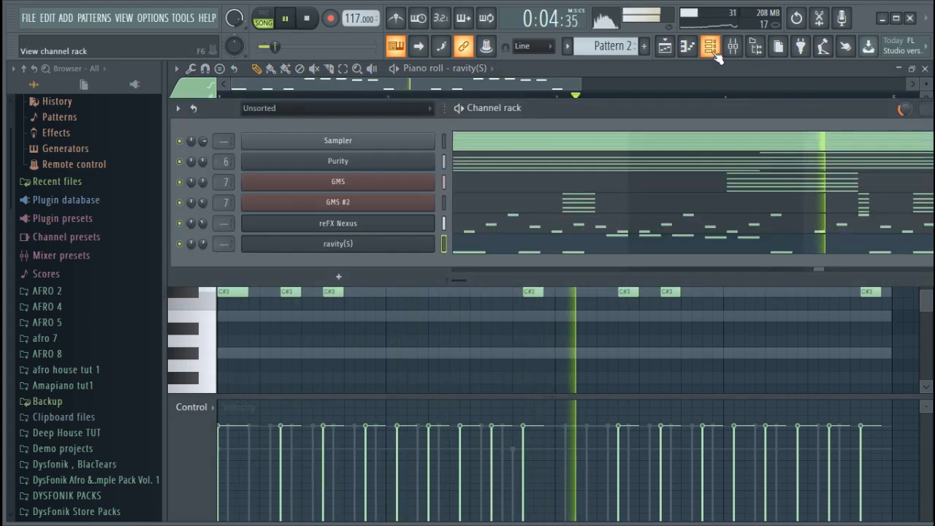
Step: Open the ravity(S) synth's edit view and set the filter cutoff to 16 (22.4 Hz) while the beat plays
{"action": "left_click", "coordinate": [433, 246]}
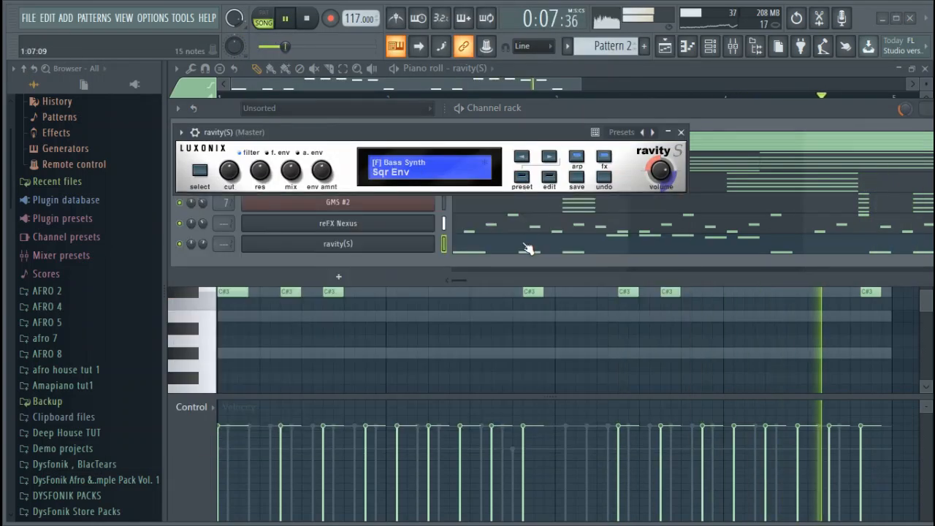
{"action": "double_click", "coordinate": [467, 368]}
{"action": "left_click", "coordinate": [548, 176]}
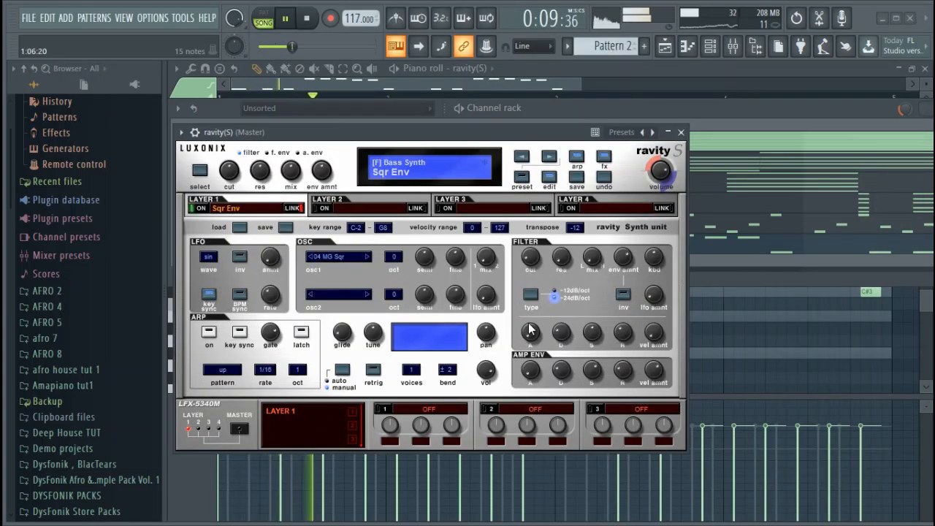
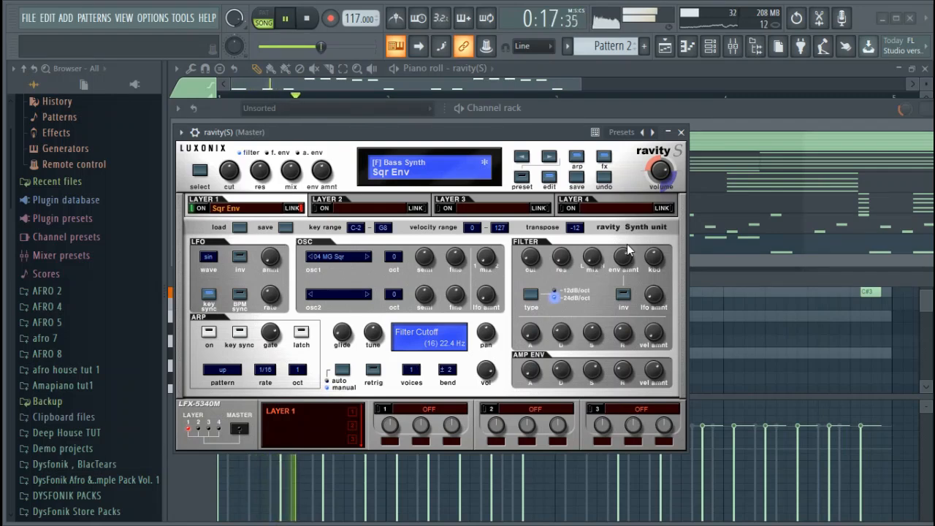
{"action": "key", "text": "XF86AudioRaiseVolume"}
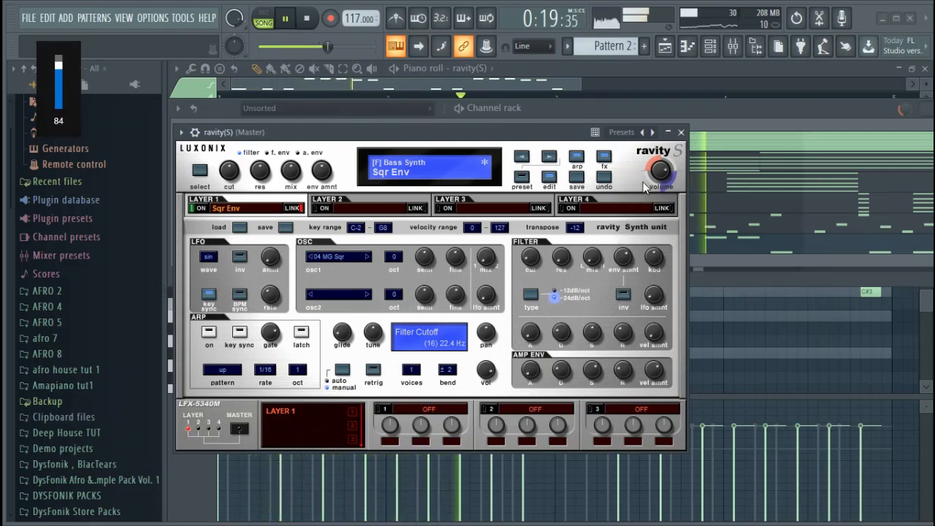
Step: Set ravity(S)'s filter envelope amount to 64.0 % and the amp envelope attack to 4, and close the synth
{"action": "left_click", "coordinate": [623, 261]}
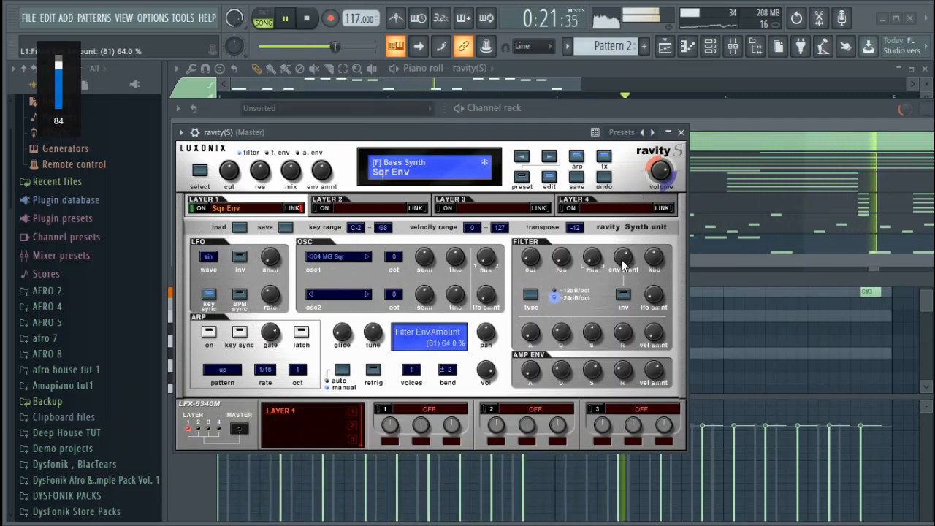
{"action": "scroll", "coordinate": [623, 264], "scroll_direction": "down", "scroll_amount": 1}
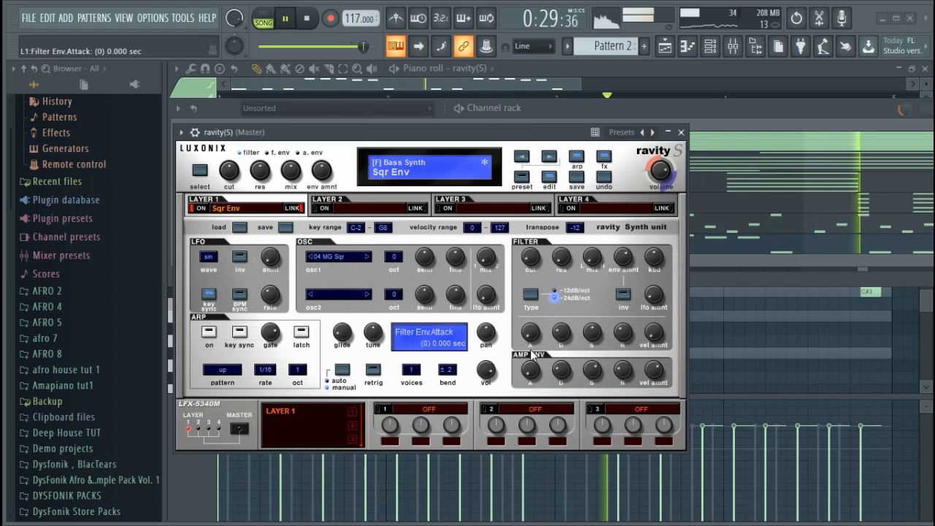
{"action": "scroll", "coordinate": [531, 373], "scroll_direction": "up", "scroll_amount": 2}
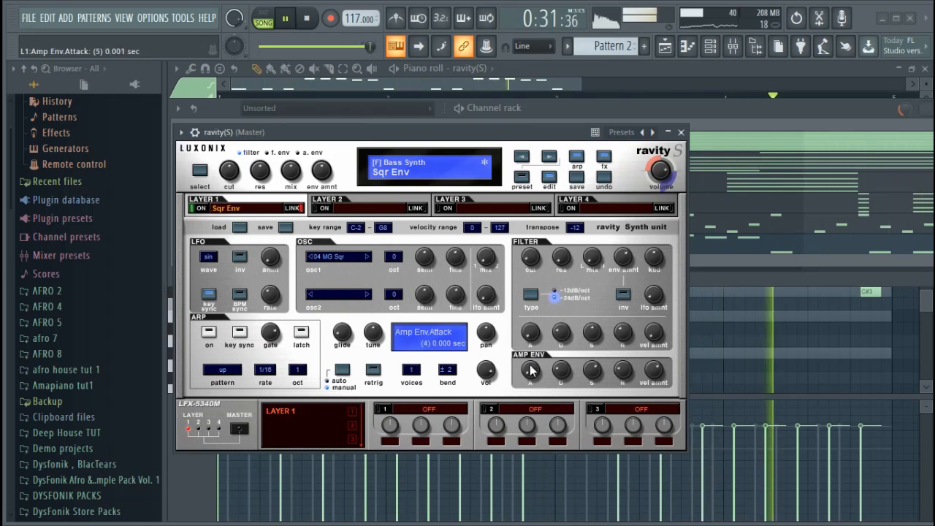
{"action": "left_click", "coordinate": [681, 132]}
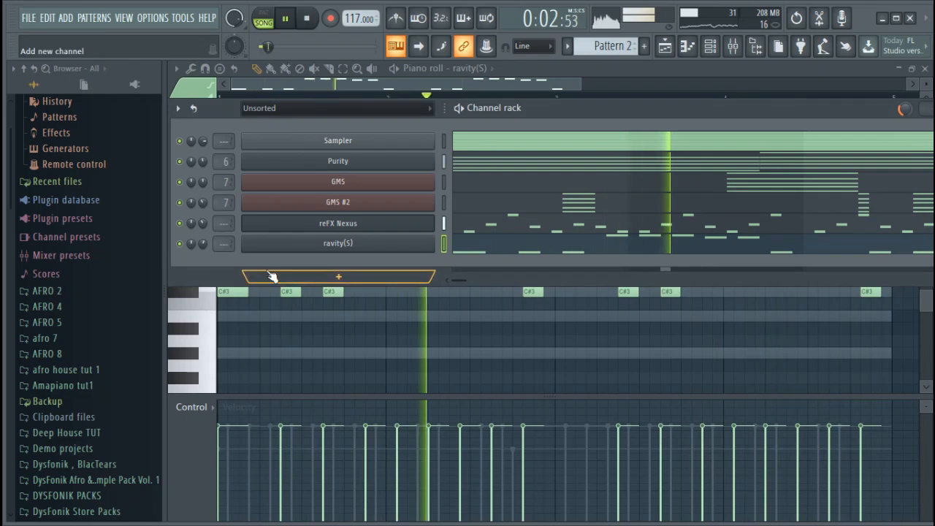
Step: Route the ravity(S) bass to mixer track 8 and lower that track's level
{"action": "left_click", "coordinate": [339, 243]}
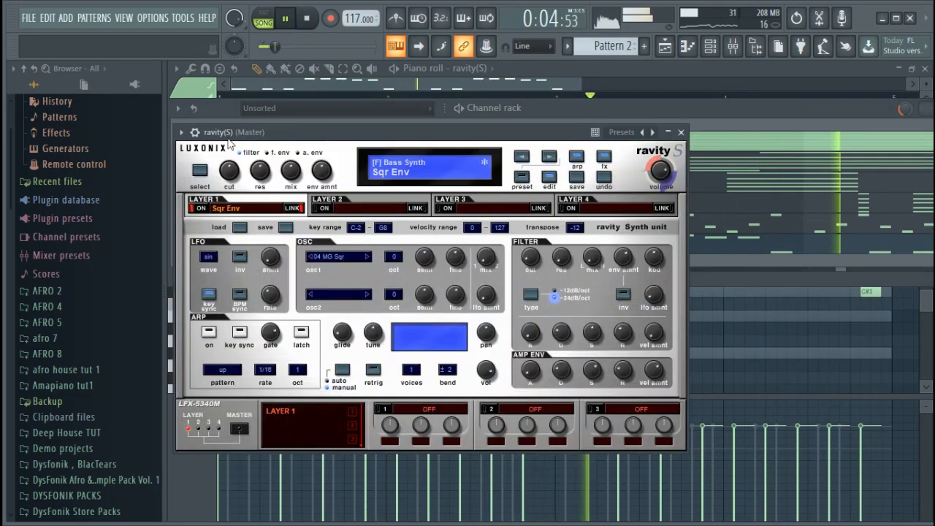
{"action": "left_click", "coordinate": [195, 132]}
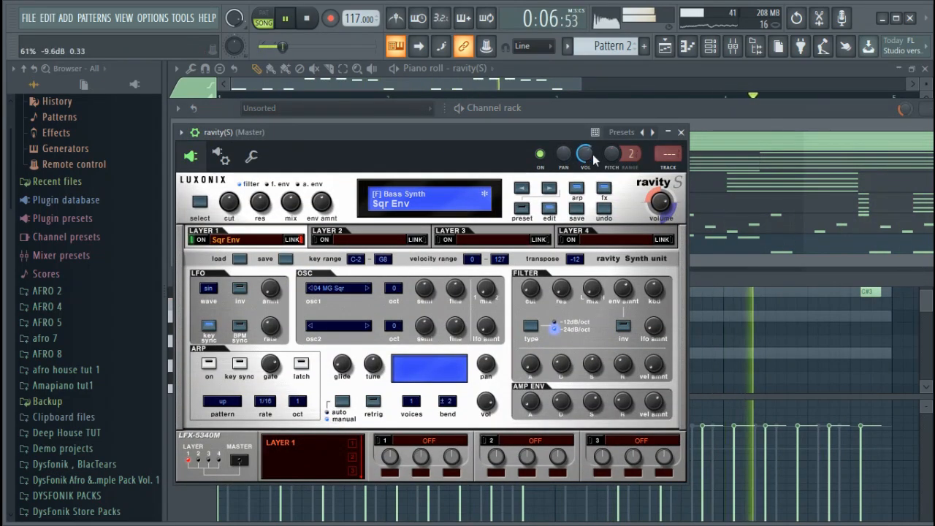
{"action": "key", "text": "ctrl+l"}
{"action": "key", "text": "space"}
{"action": "key", "text": "F6"}
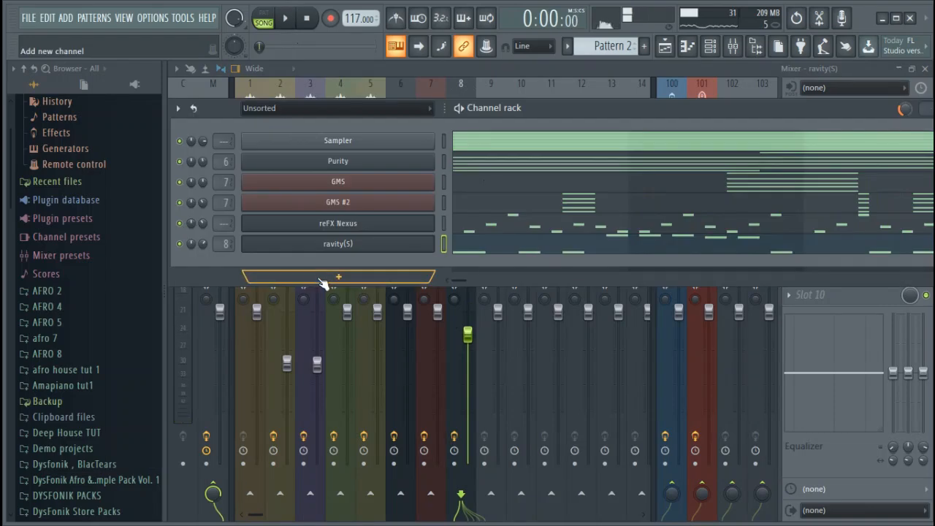
Step: Add another GMS channel and load Analog Bass 4 TE from its Basses bank
{"action": "left_click", "coordinate": [322, 280]}
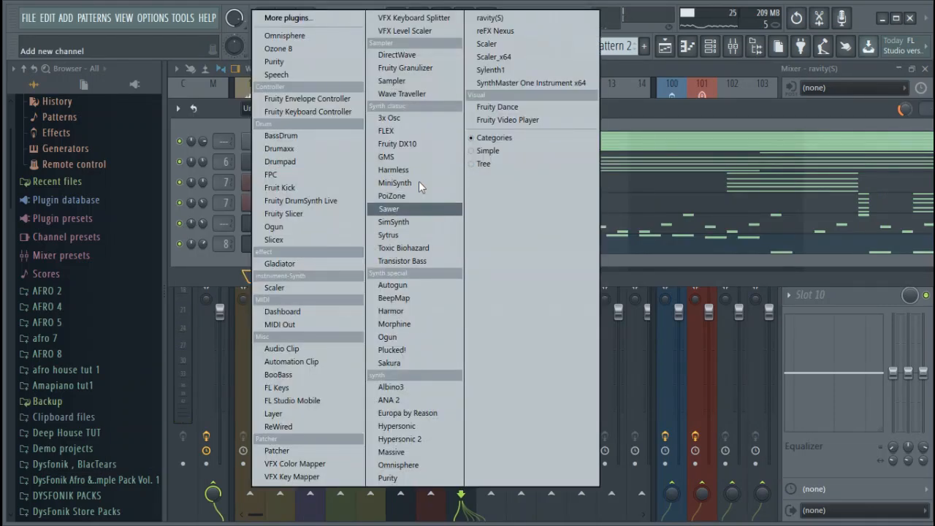
{"action": "left_click_drag", "start_coordinate": [391, 161], "coordinate": [389, 157]}
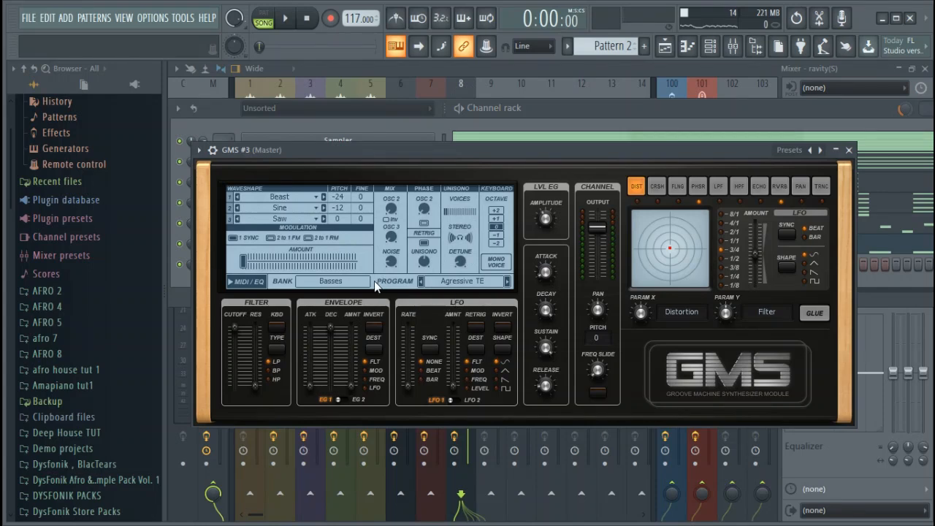
{"action": "left_click", "coordinate": [377, 283]}
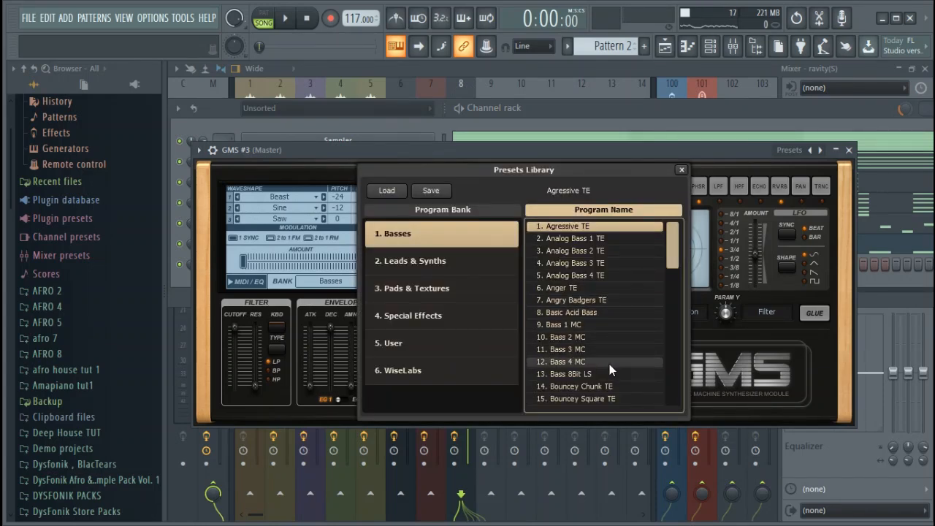
{"action": "left_click", "coordinate": [592, 275]}
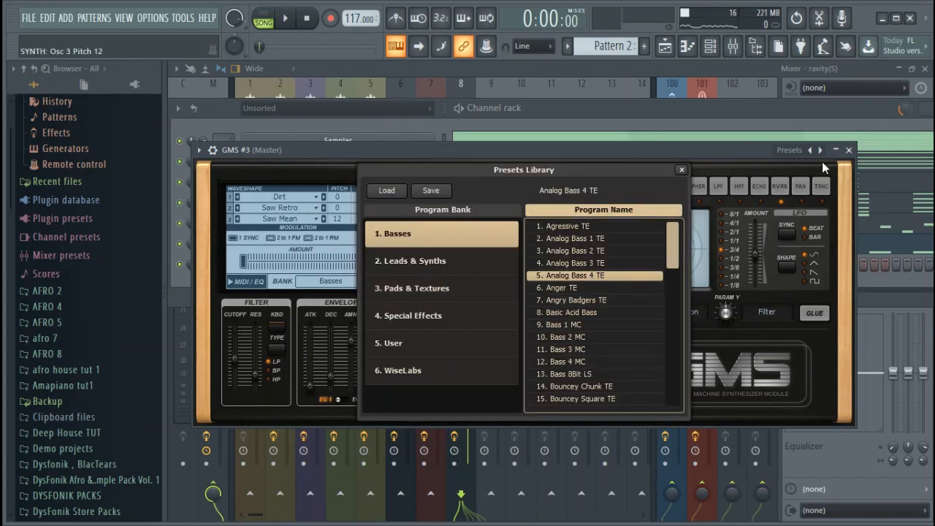
{"action": "left_click", "coordinate": [849, 151]}
Step: Add one more GMS channel, browse its Basses presets and close the synth
{"action": "left_click", "coordinate": [360, 296]}
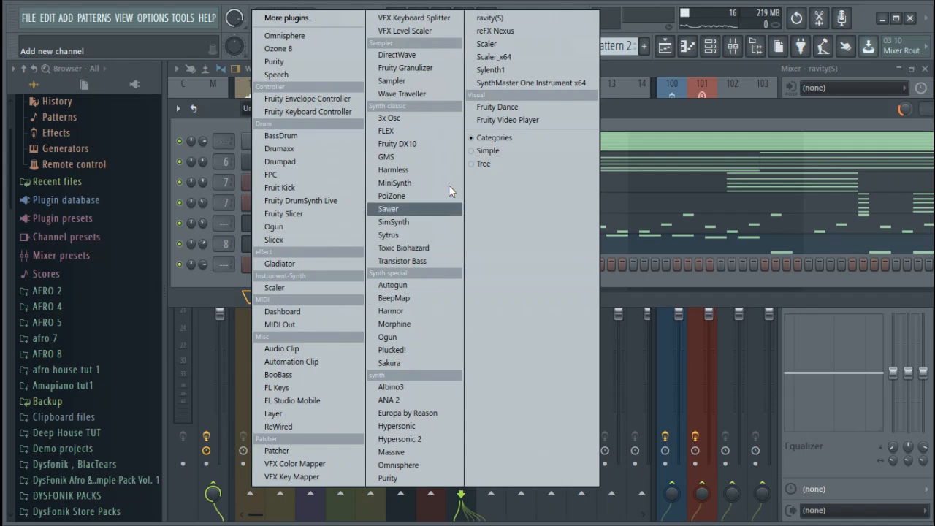
{"action": "left_click", "coordinate": [431, 161]}
{"action": "left_click", "coordinate": [482, 301]}
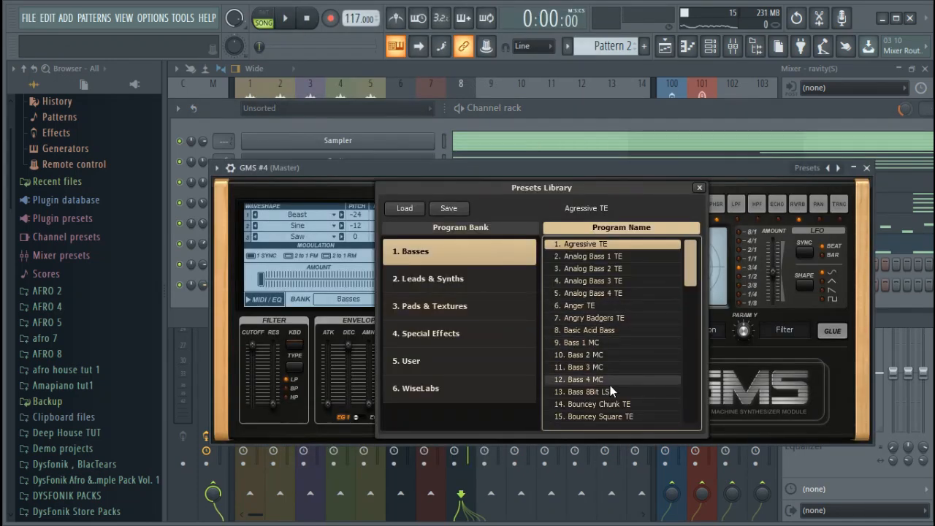
{"action": "left_click", "coordinate": [867, 168]}
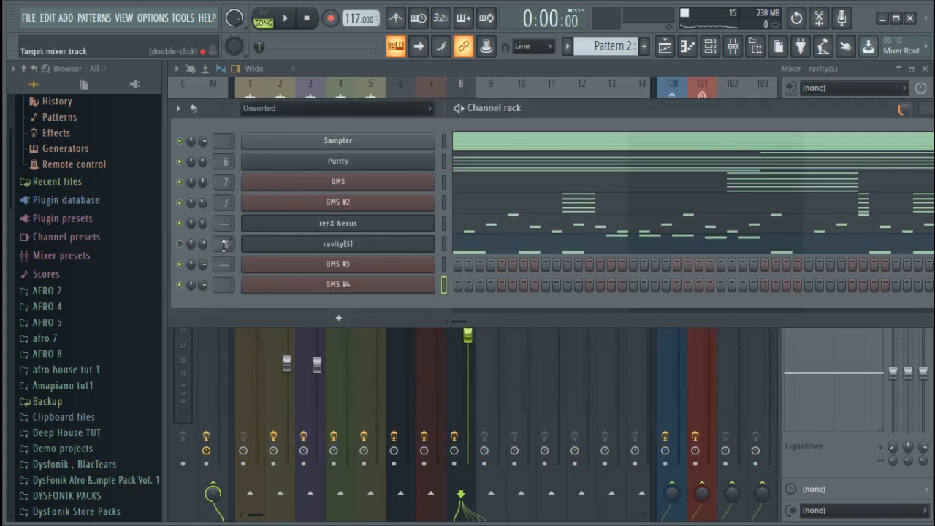
Step: In the GMS #3 piano roll, add a four-step G#3 at step 13 of bar 1 and a B3 at the start of bar 2
{"action": "right_click", "coordinate": [427, 263]}
{"action": "left_click", "coordinate": [490, 266]}
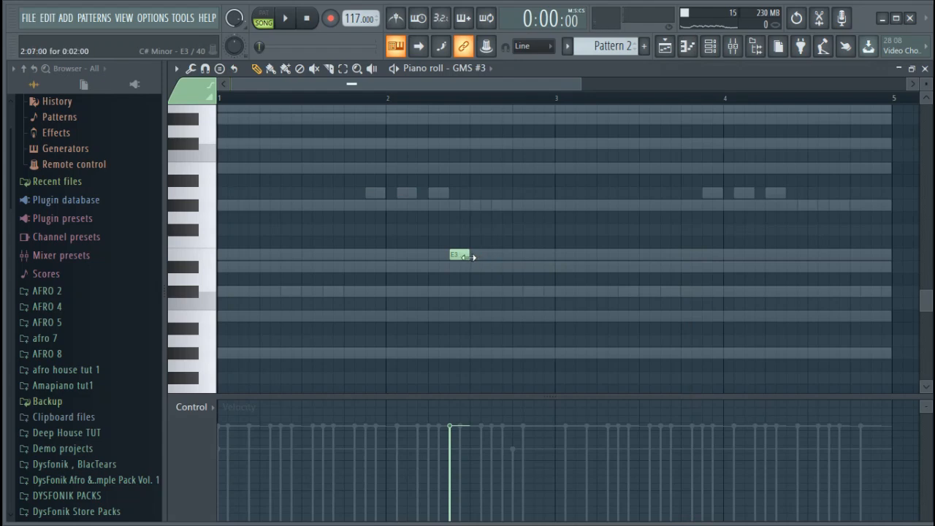
{"action": "left_click_drag", "start_coordinate": [506, 266], "coordinate": [463, 202]}
{"action": "key", "text": "space"}
{"action": "key", "text": "space"}
{"action": "key", "text": "space"}
{"action": "left_click", "coordinate": [392, 206]}
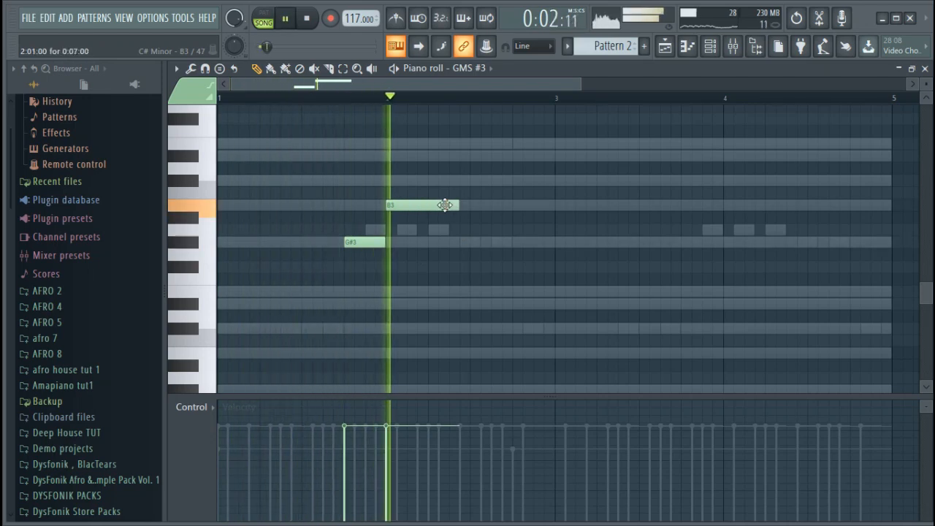
Step: Delete the stray note near step 8 of bar 2, place a six-step D#4 at step 7 and audition the line
{"action": "key", "text": "space"}
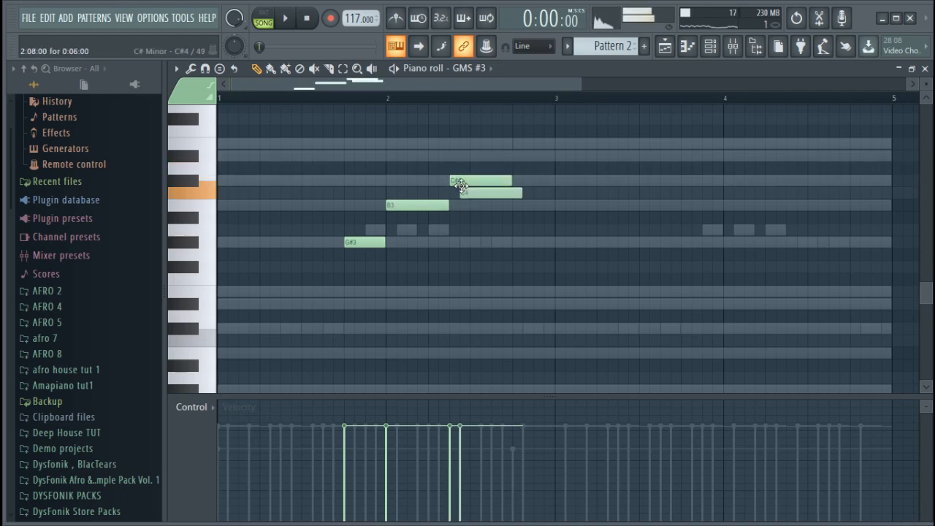
{"action": "right_click", "coordinate": [482, 191]}
{"action": "key", "text": "space"}
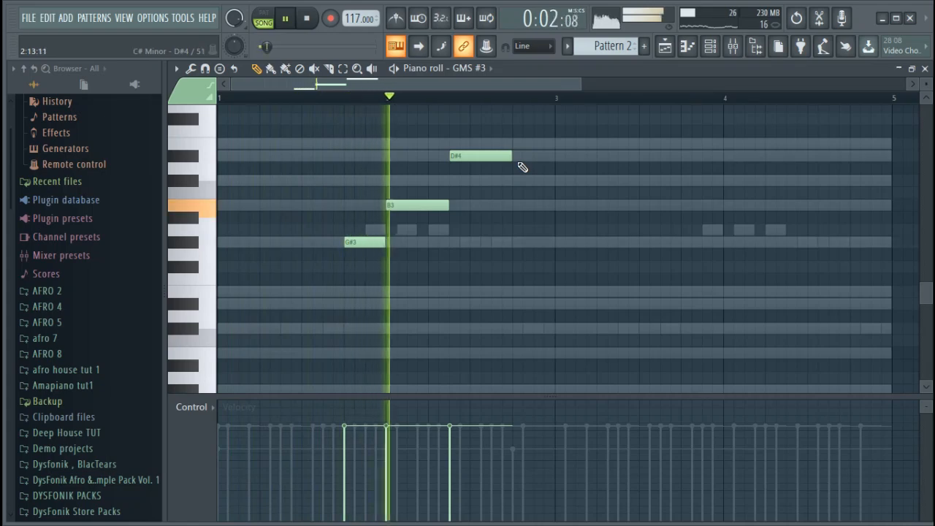
{"action": "key", "text": "space"}
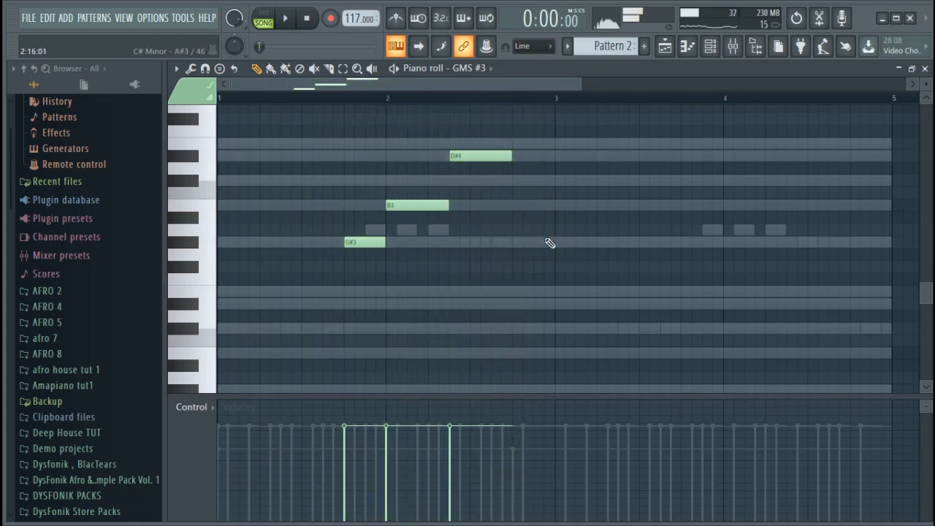
Step: Add a one-bar E3 note at step 13 of bar 2 and a G#3 from step 13 of bar 3 to the end of bar 4
{"action": "left_click_drag", "start_coordinate": [544, 274], "coordinate": [526, 300]}
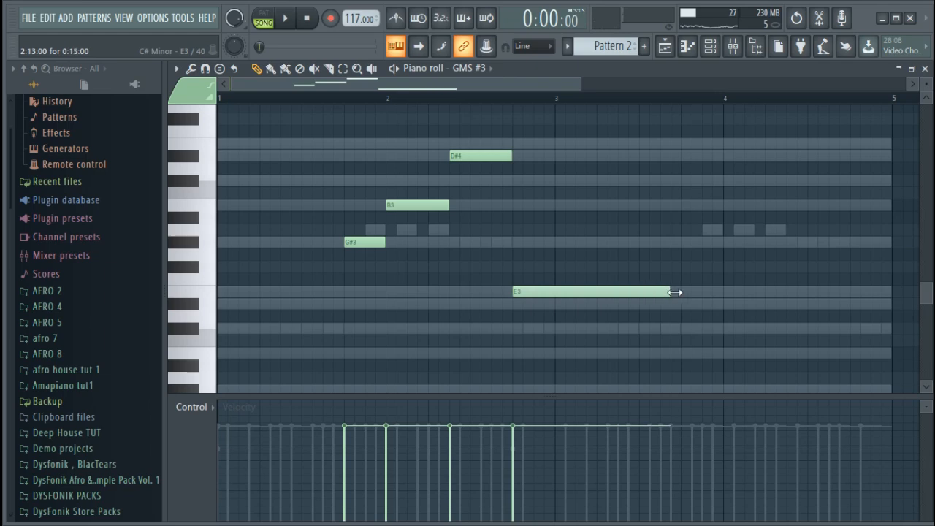
{"action": "left_click", "coordinate": [705, 244]}
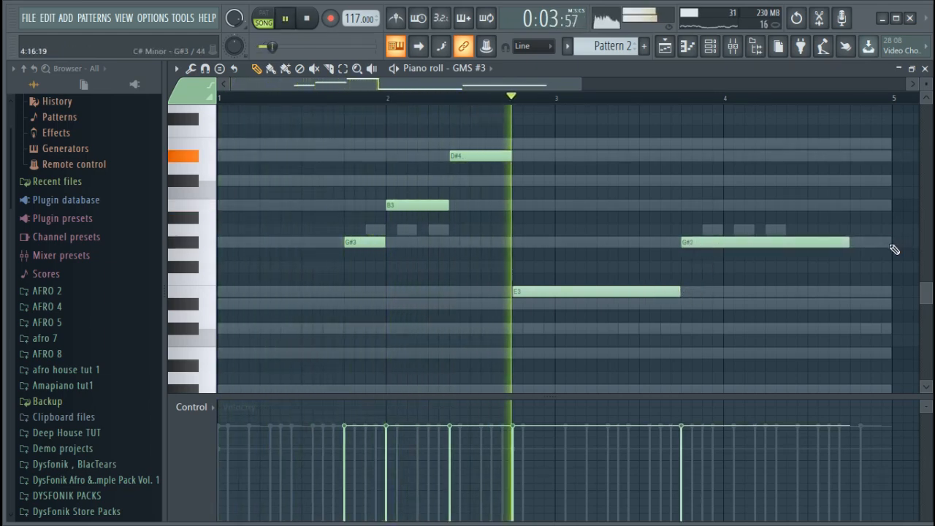
{"action": "left_click_drag", "start_coordinate": [849, 242], "coordinate": [891, 242]}
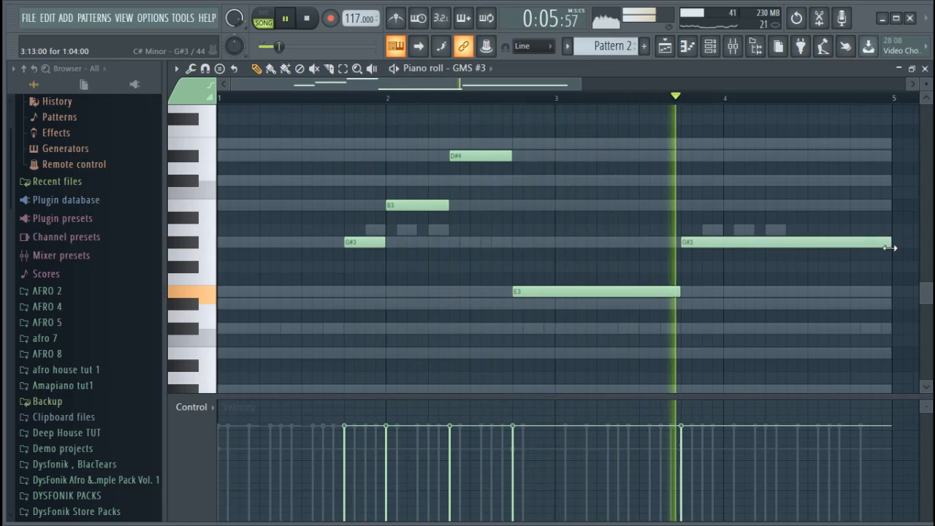
Step: Stop playback and clone the ravity(S) channel in the channel rack
{"action": "left_click", "coordinate": [709, 45]}
{"action": "key", "text": "space"}
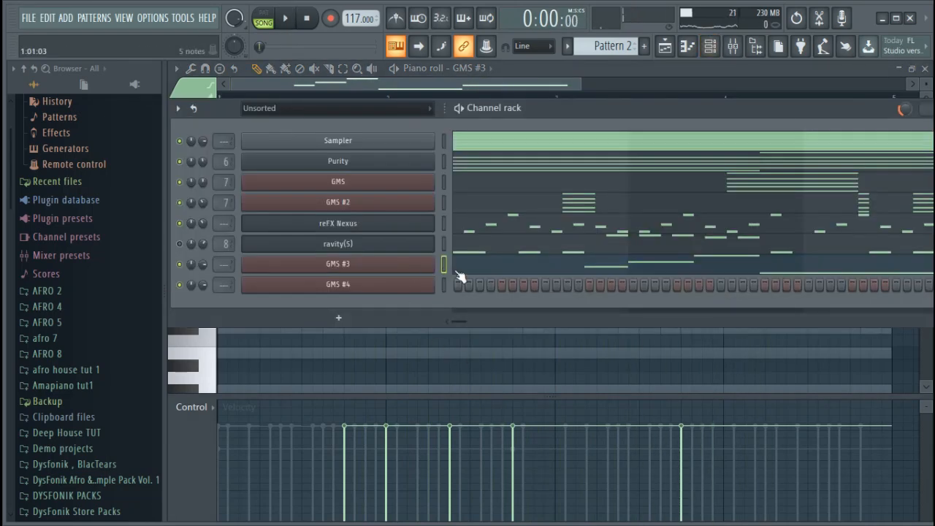
{"action": "right_click", "coordinate": [416, 247]}
{"action": "left_click", "coordinate": [495, 363]}
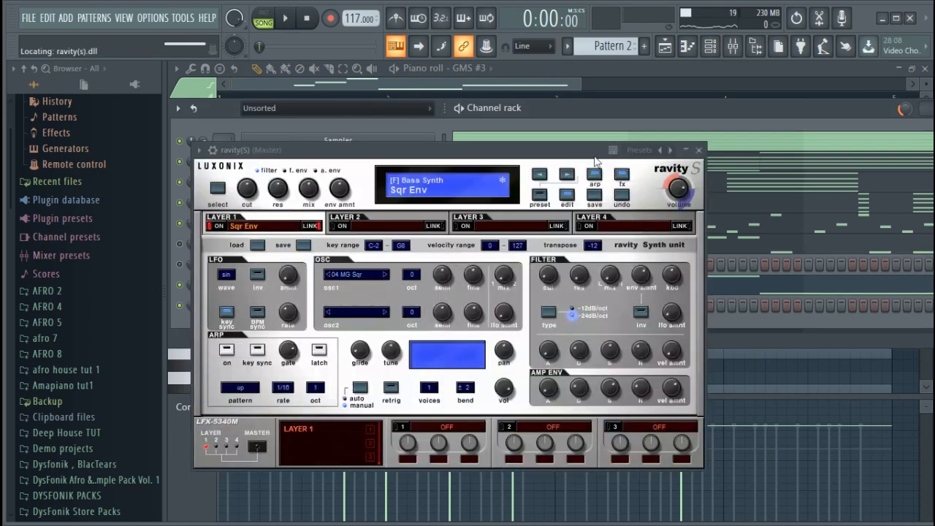
{"action": "left_click", "coordinate": [698, 150]}
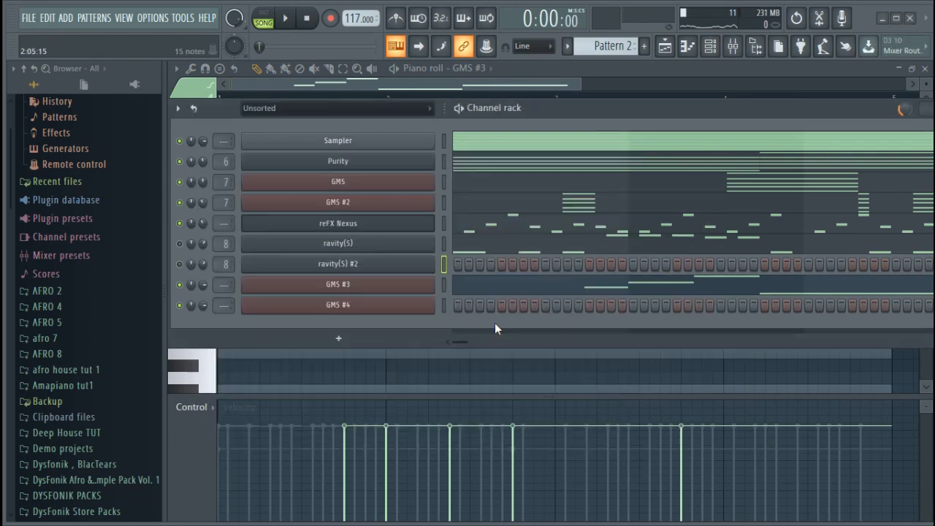
Step: Copy the GMS #3 notes into the cloned ravity(S) #2 channel, unmute the clone and audition it with the beat
{"action": "left_click", "coordinate": [444, 265]}
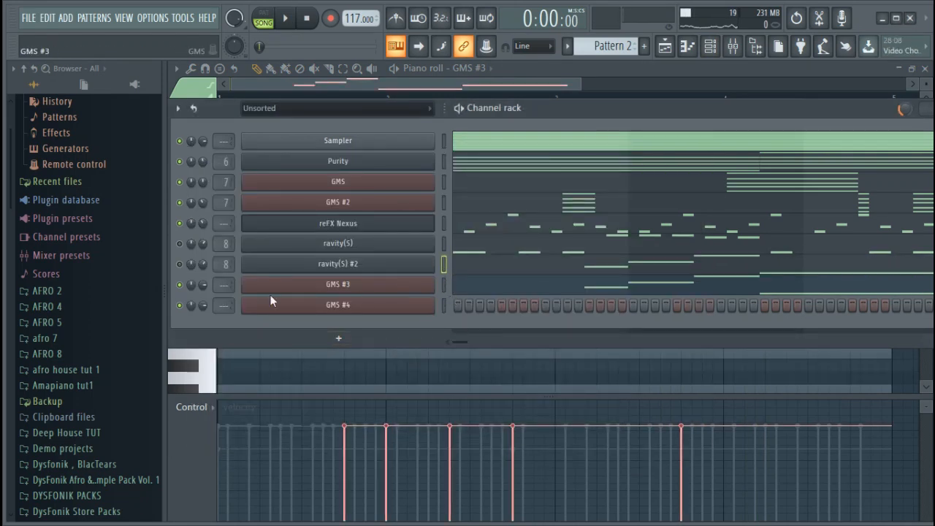
{"action": "left_click", "coordinate": [180, 265]}
{"action": "key", "text": "space"}
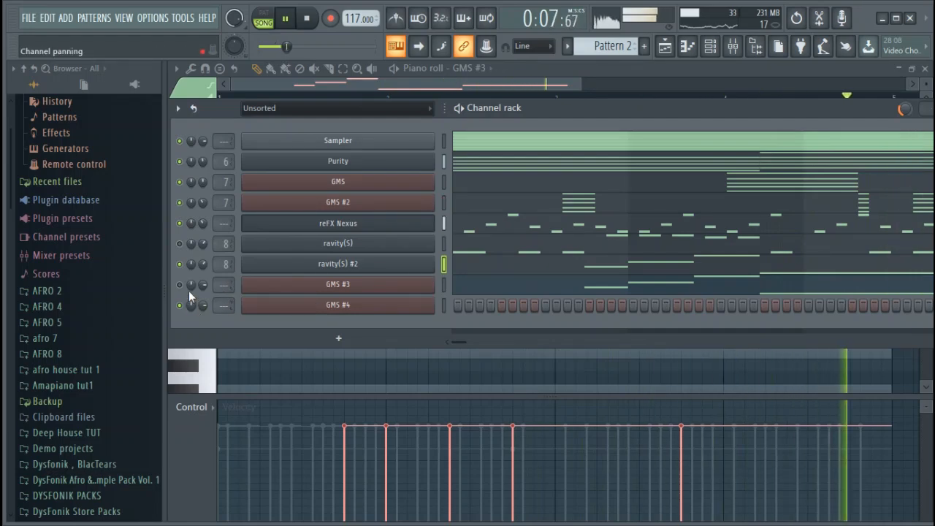
{"action": "key", "text": "space"}
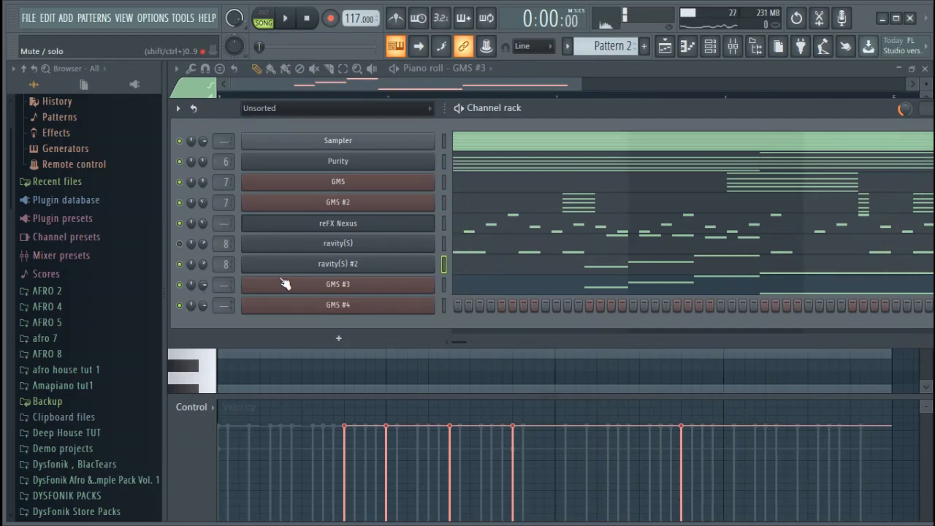
Step: In GMS #3, delete the long G#3 at step 13 of bar 3 and extend the opening G#3 to the end of bar 4
{"action": "left_click", "coordinate": [546, 291]}
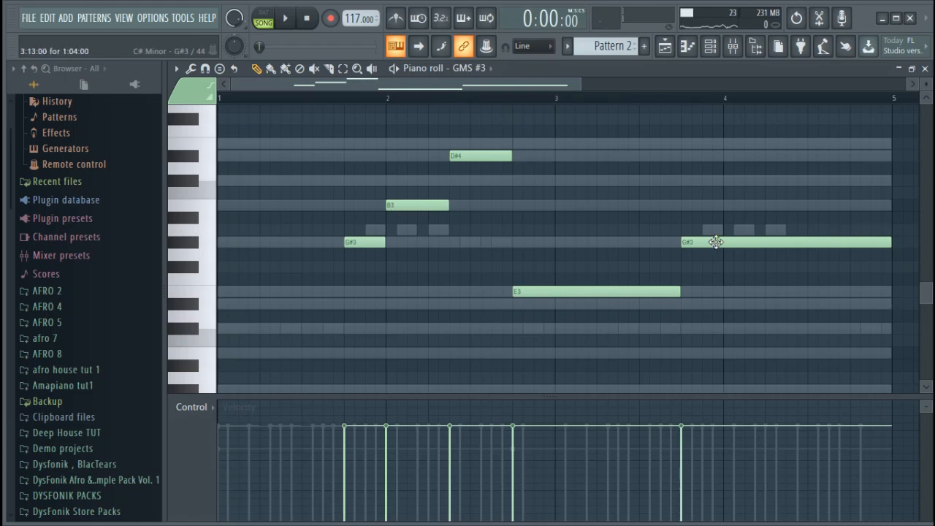
{"action": "right_click", "coordinate": [715, 242]}
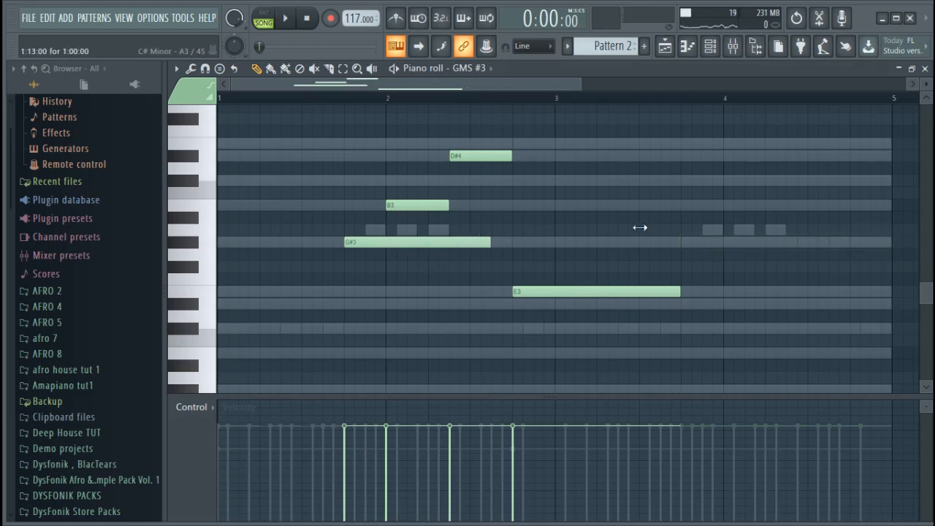
{"action": "left_click_drag", "start_coordinate": [639, 227], "coordinate": [885, 232]}
Step: In GMS #3, replace the B3, D#4 and E3 notes with one-step slide notes and add a slide G#3 at step 13 of bar 3
{"action": "double_click", "coordinate": [422, 207]}
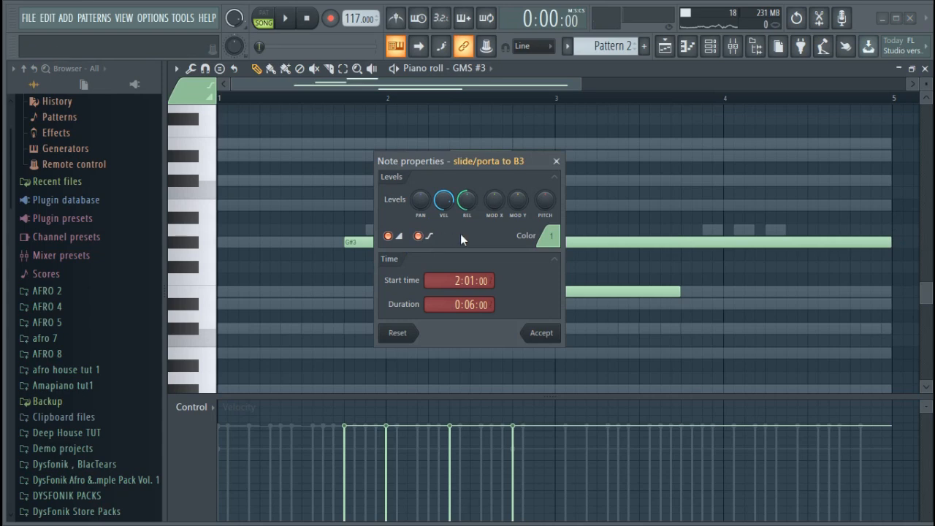
{"action": "left_click", "coordinate": [541, 333]}
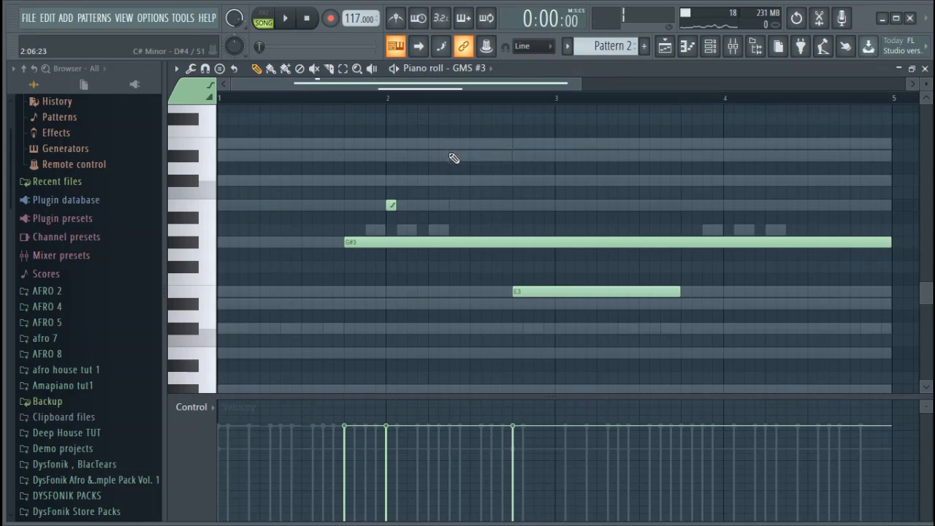
{"action": "right_click", "coordinate": [512, 293]}
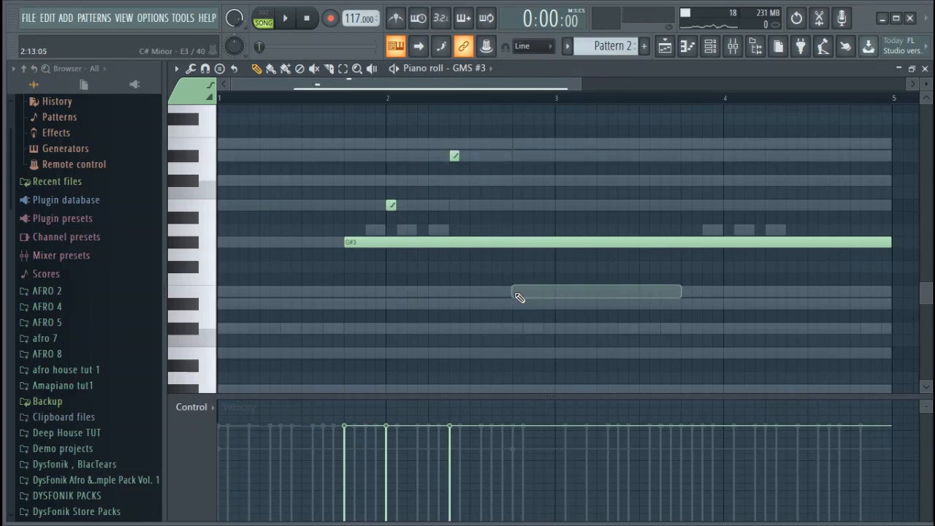
{"action": "left_click", "coordinate": [719, 241]}
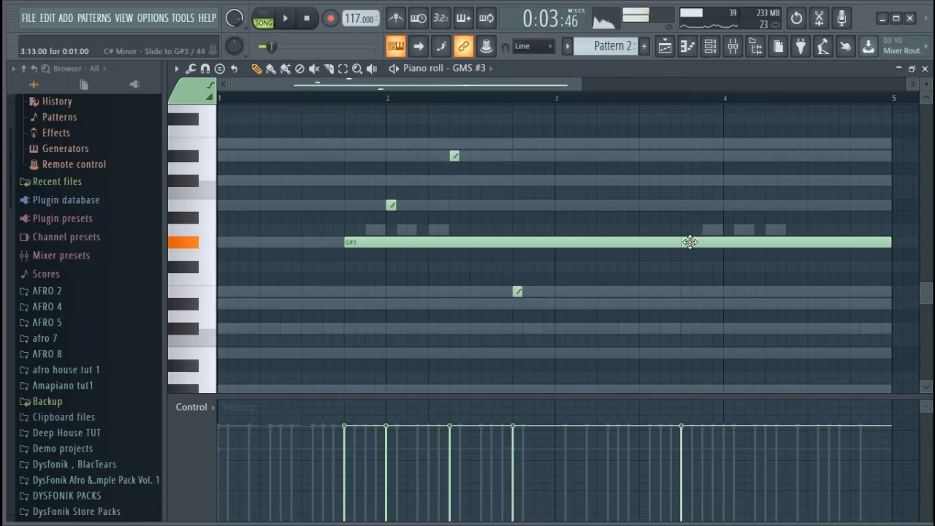
Step: Transpose all GMS #4 notes up one octave, audition the beat and open the GMS #3 synth
{"action": "left_click", "coordinate": [710, 48]}
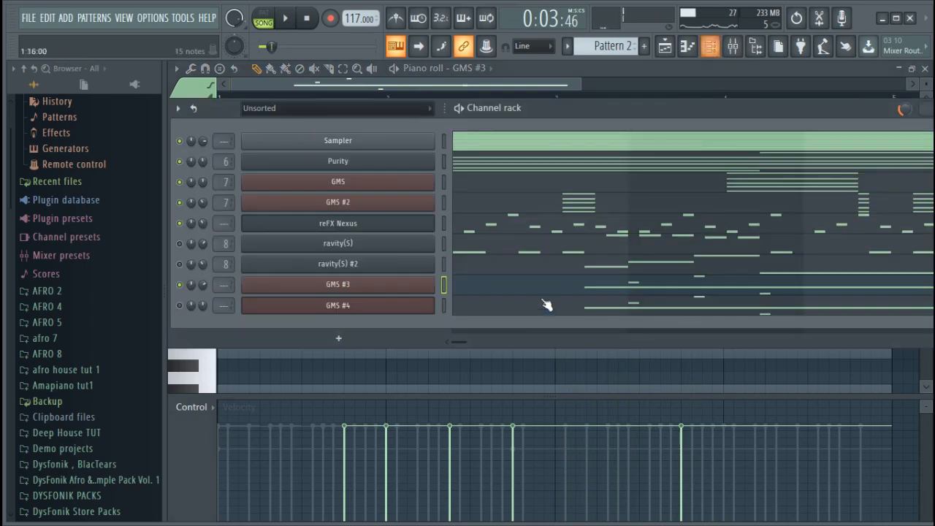
{"action": "left_click", "coordinate": [444, 305]}
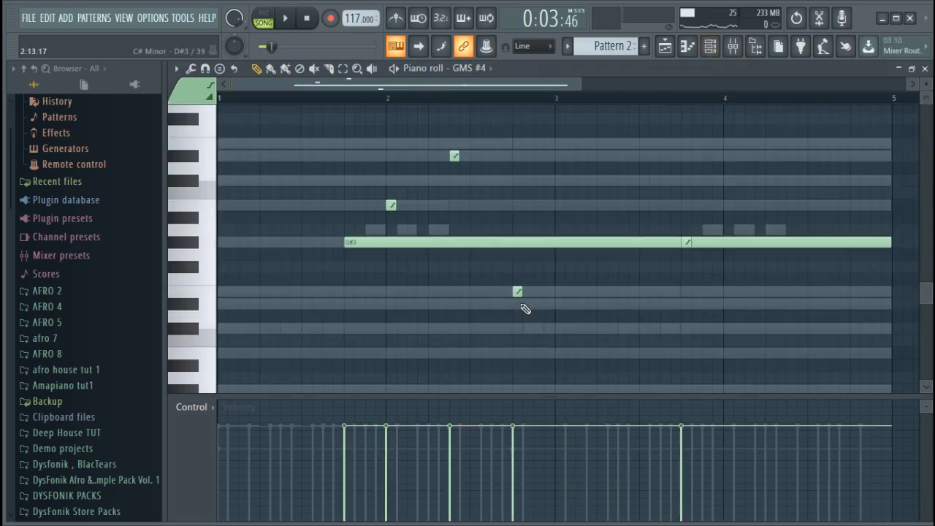
{"action": "key", "text": "ctrl+Up"}
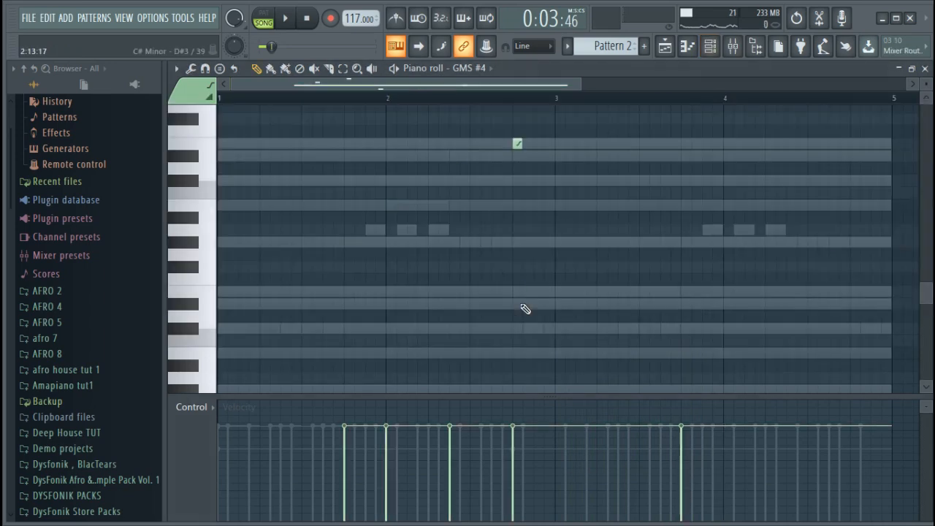
{"action": "left_click", "coordinate": [710, 48]}
{"action": "key", "text": "space"}
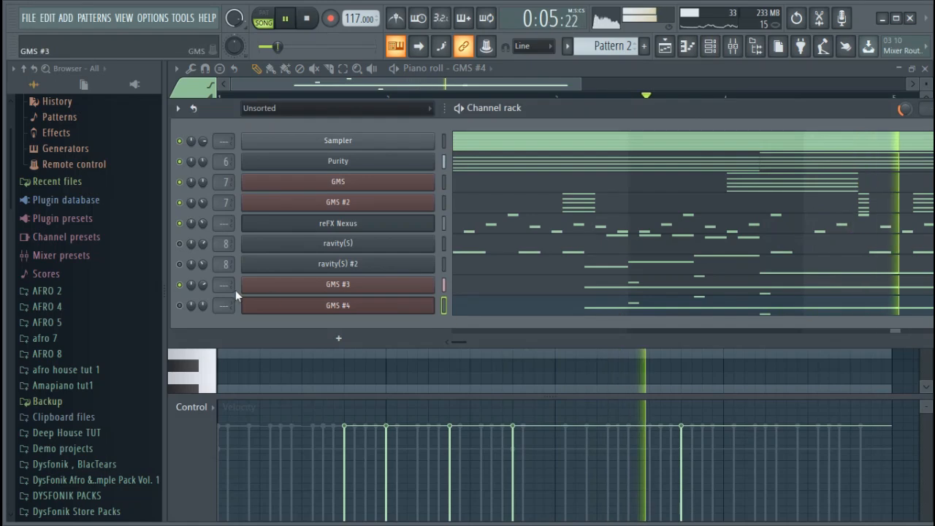
{"action": "left_click", "coordinate": [290, 285]}
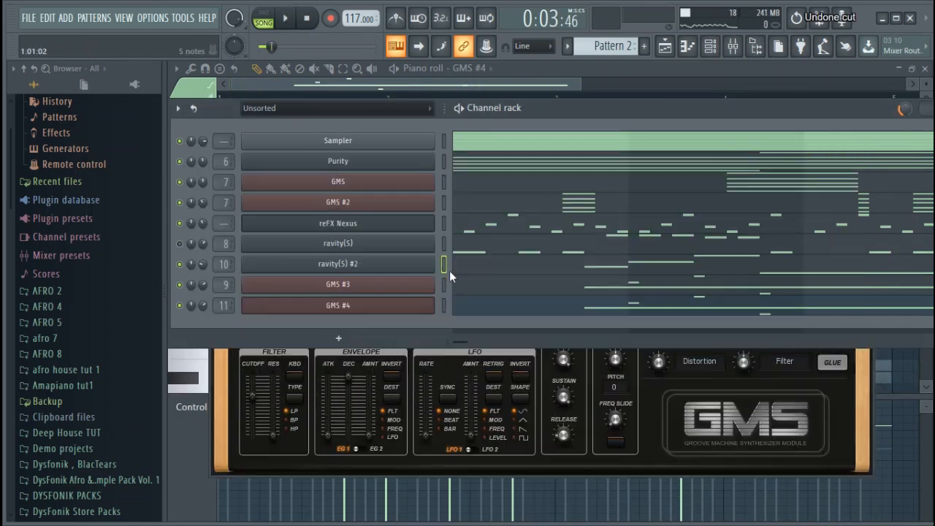
Step: Move the ravity(S) #2 notes from Pattern 2 into Pattern 1
{"action": "right_click", "coordinate": [422, 267]}
{"action": "left_click", "coordinate": [593, 266]}
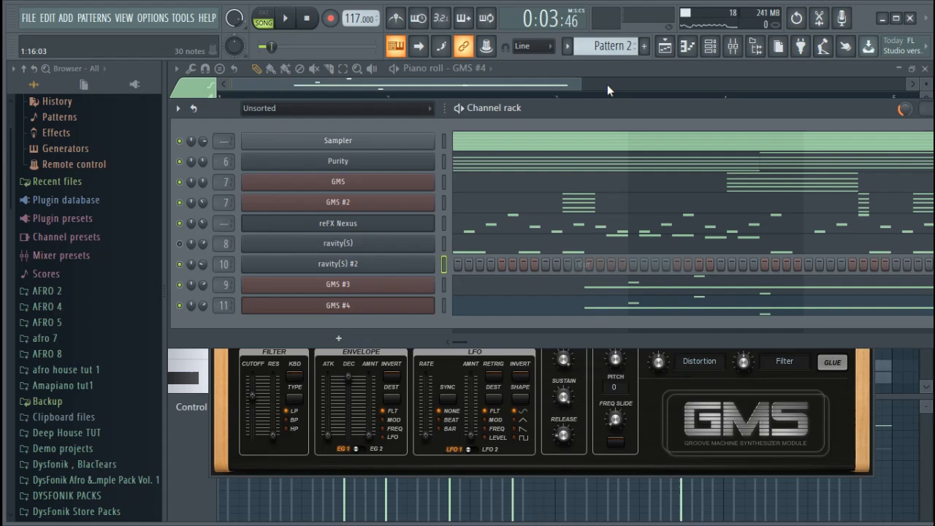
{"action": "left_click", "coordinate": [644, 46]}
{"action": "left_click", "coordinate": [661, 63]}
{"action": "key", "text": "ctrl+v"}
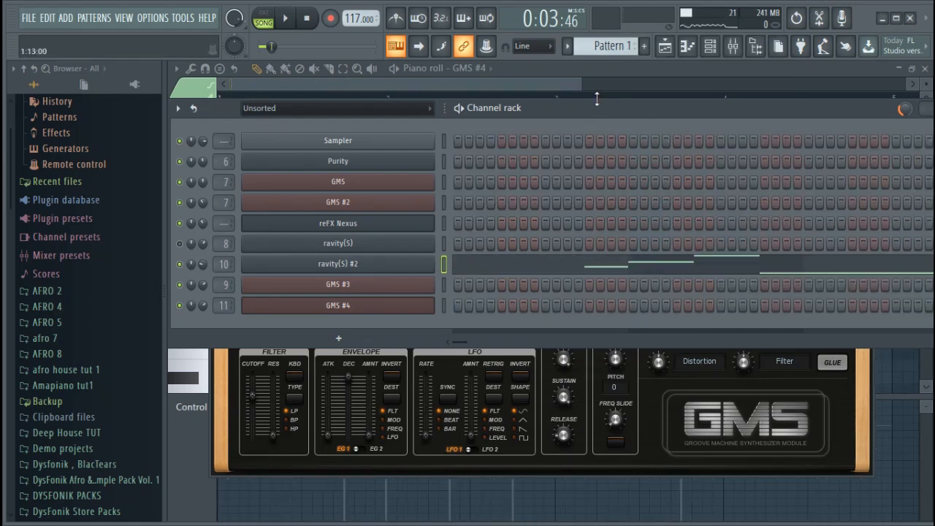
Step: Move the GMS #3 and GMS #4 notes out of Pattern 2 into Pattern 1
{"action": "scroll", "coordinate": [605, 46], "scroll_direction": "down", "scroll_amount": 1}
{"action": "left_click", "coordinate": [443, 284]}
{"action": "key", "text": "ctrl+x"}
{"action": "left_click", "coordinate": [443, 305]}
{"action": "key", "text": "ctrl+x"}
Step: Cut the reFX Nexus notes from Pattern 2 and paste them into a new Pattern 4
{"action": "right_click", "coordinate": [421, 222]}
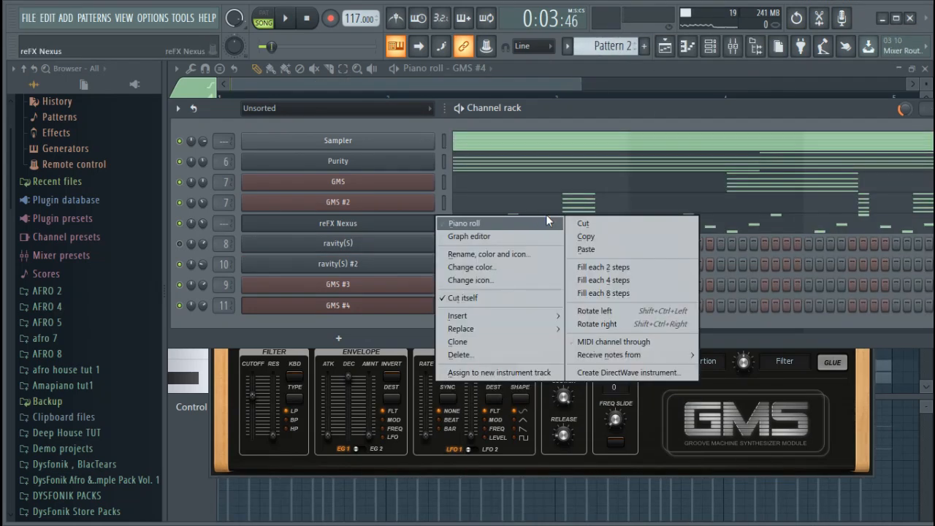
{"action": "left_click", "coordinate": [593, 223]}
{"action": "left_click", "coordinate": [644, 46]}
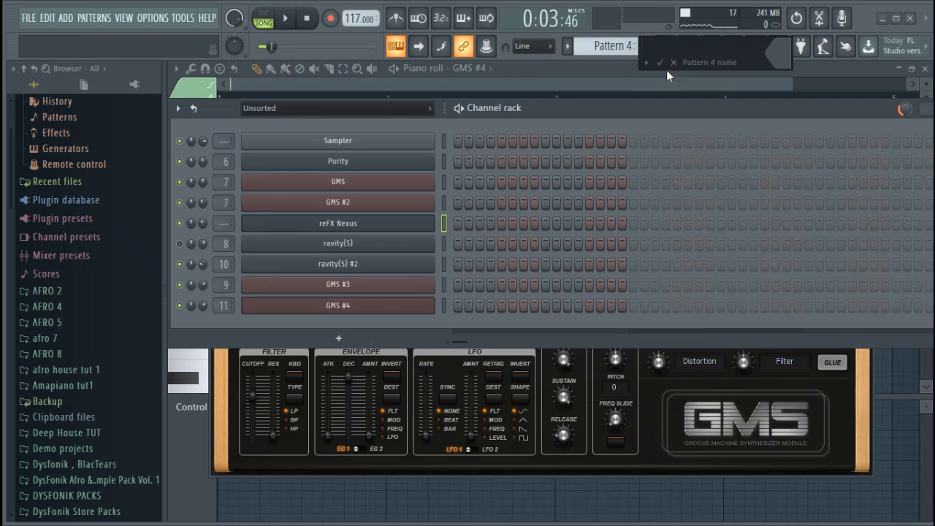
{"action": "left_click", "coordinate": [658, 67]}
{"action": "key", "text": "ctrl+v"}
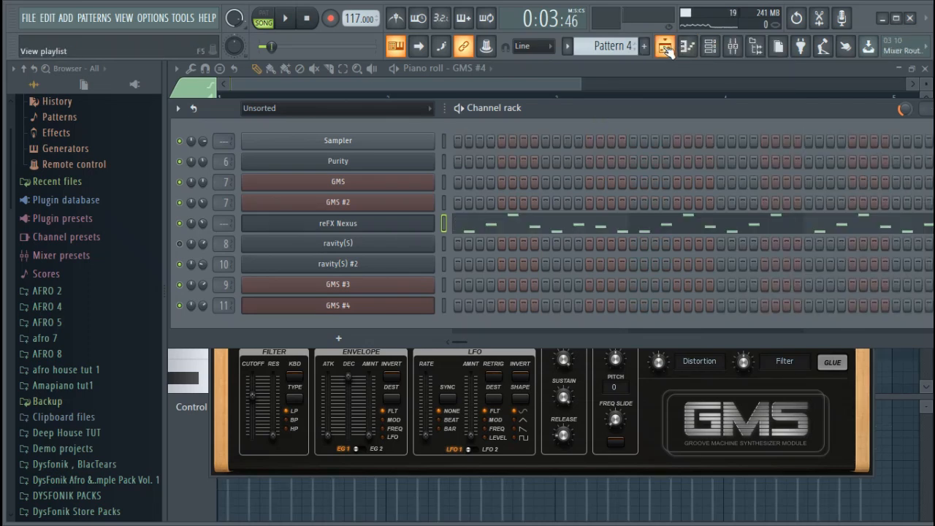
Step: Place Pattern 4 clips on playlist Track 9 at bars 5, 9 and 13
{"action": "left_click", "coordinate": [665, 47]}
{"action": "scroll", "coordinate": [412, 316], "scroll_direction": "down", "scroll_amount": 2}
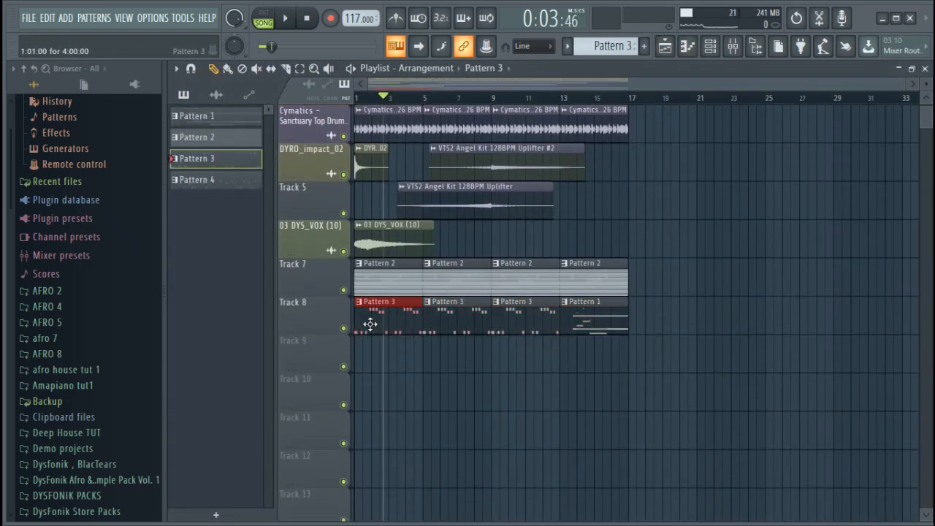
{"action": "left_click", "coordinate": [453, 361]}
{"action": "left_click", "coordinate": [523, 361]}
{"action": "left_click", "coordinate": [592, 361]}
{"action": "scroll", "coordinate": [467, 365], "scroll_direction": "up", "scroll_amount": 2}
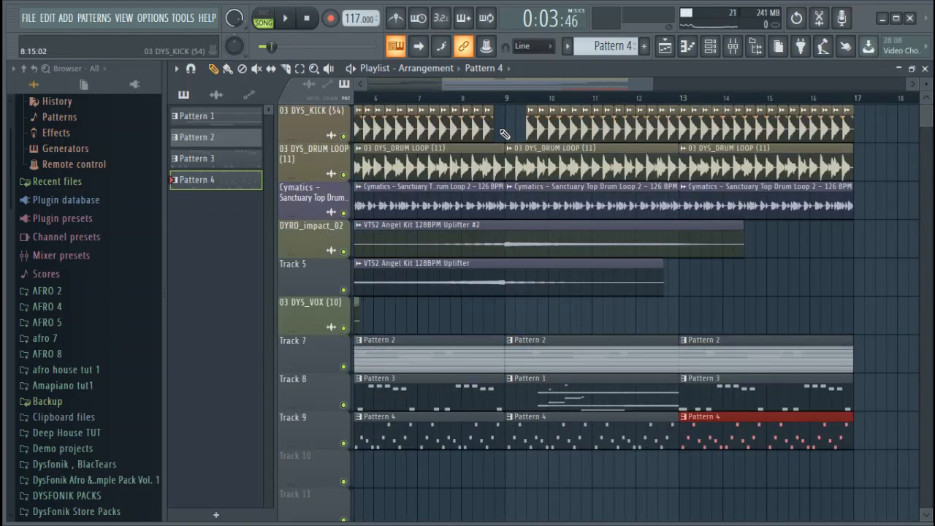
Step: Play the arrangement, enlarge Track 10 and set the tension of the reFX Nexus channel volume automation curve to 48%
{"action": "key", "text": "space"}
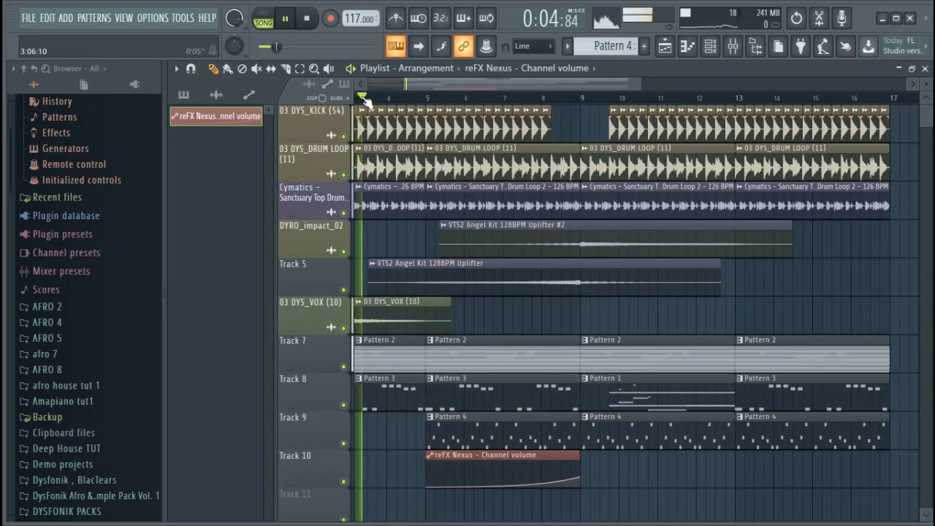
{"action": "scroll", "coordinate": [328, 387], "scroll_direction": "down", "scroll_amount": 3}
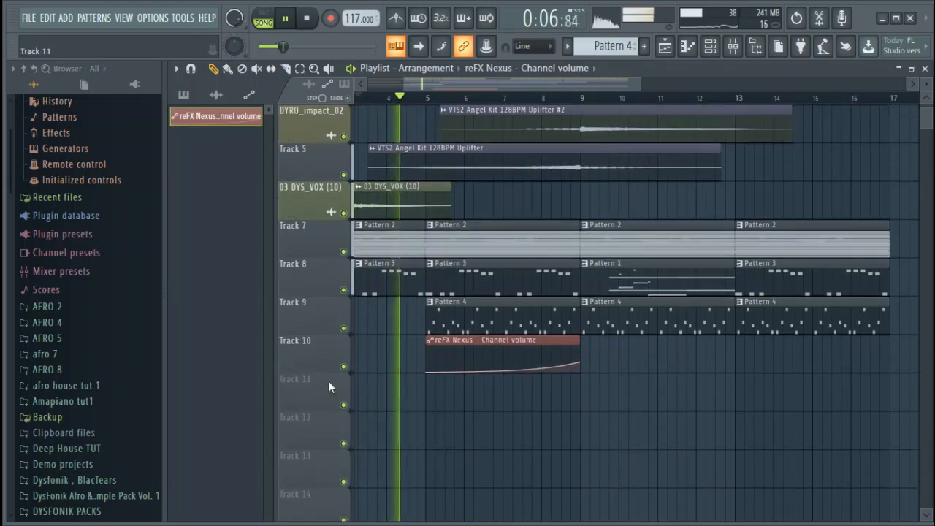
{"action": "left_click_drag", "start_coordinate": [325, 374], "coordinate": [325, 433]}
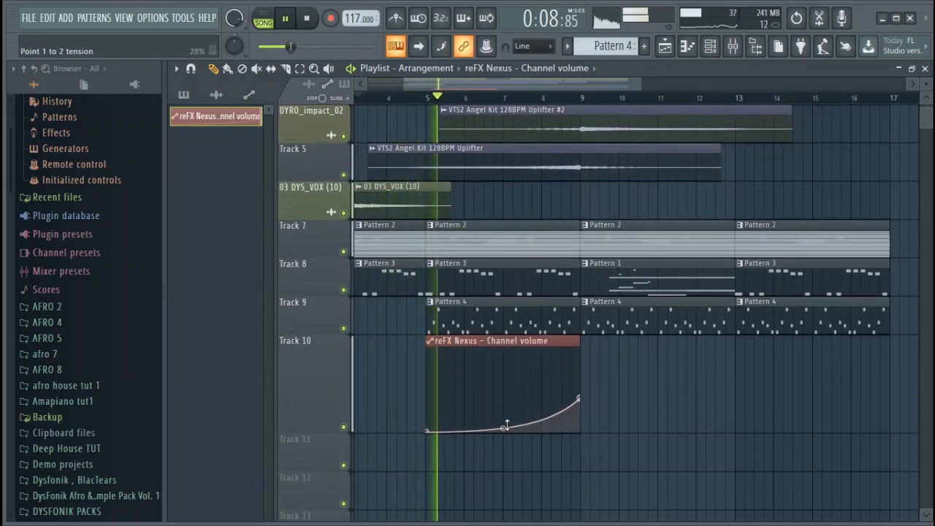
{"action": "left_click_drag", "start_coordinate": [502, 427], "coordinate": [502, 442]}
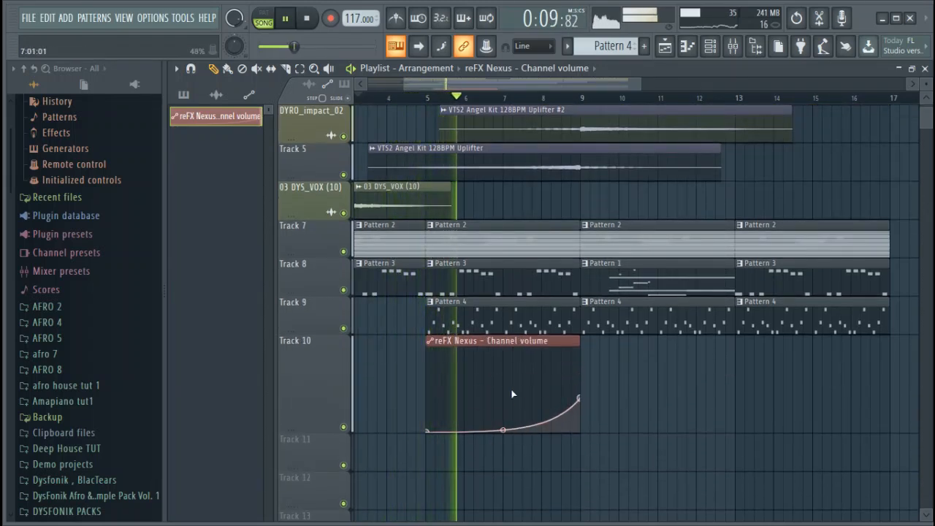
Step: Set the ravity(S) channel volume to 52% in the channel rack and return to the playlist
{"action": "left_click", "coordinate": [539, 290]}
{"action": "left_click", "coordinate": [709, 46]}
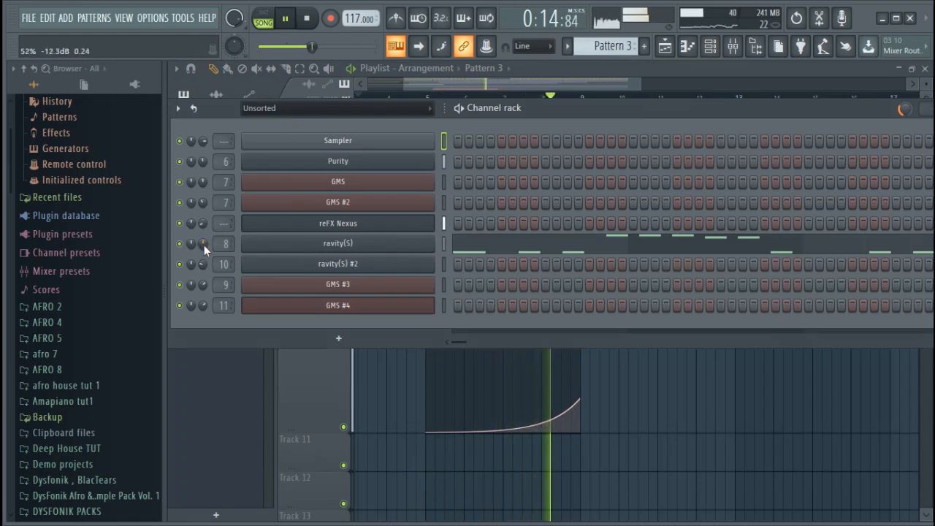
{"action": "left_click", "coordinate": [682, 367]}
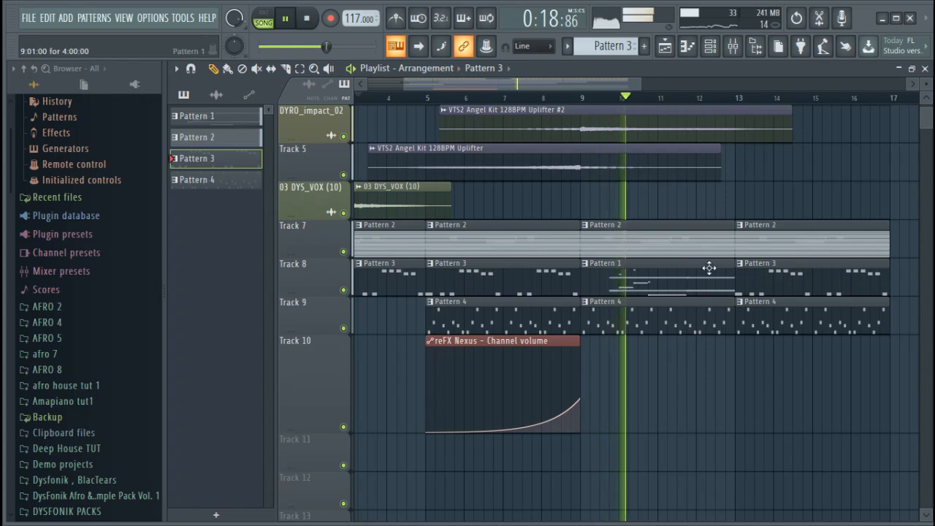
Step: Shrink Track 10 back to its normal height and stop playback
{"action": "scroll", "coordinate": [679, 109], "scroll_direction": "down", "scroll_amount": 5}
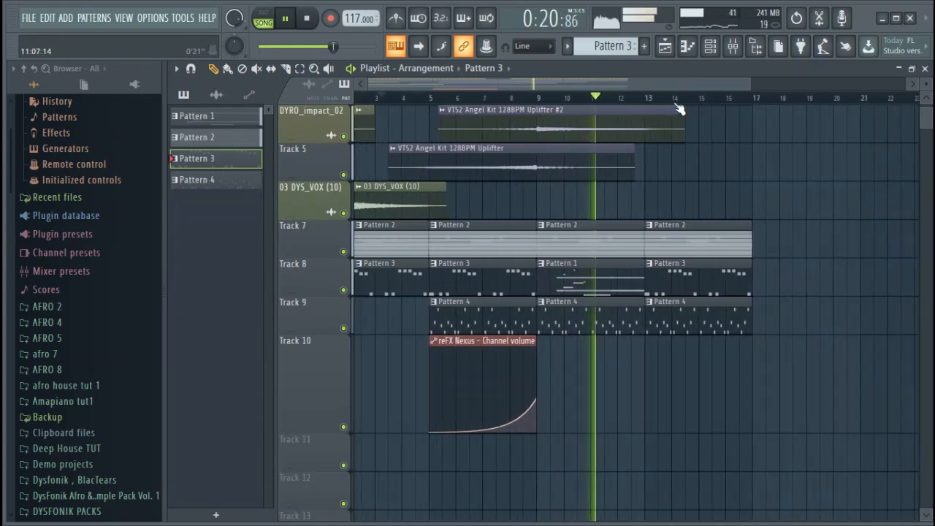
{"action": "left_click_drag", "start_coordinate": [326, 435], "coordinate": [331, 374]}
{"action": "scroll", "coordinate": [660, 411], "scroll_direction": "up", "scroll_amount": 3}
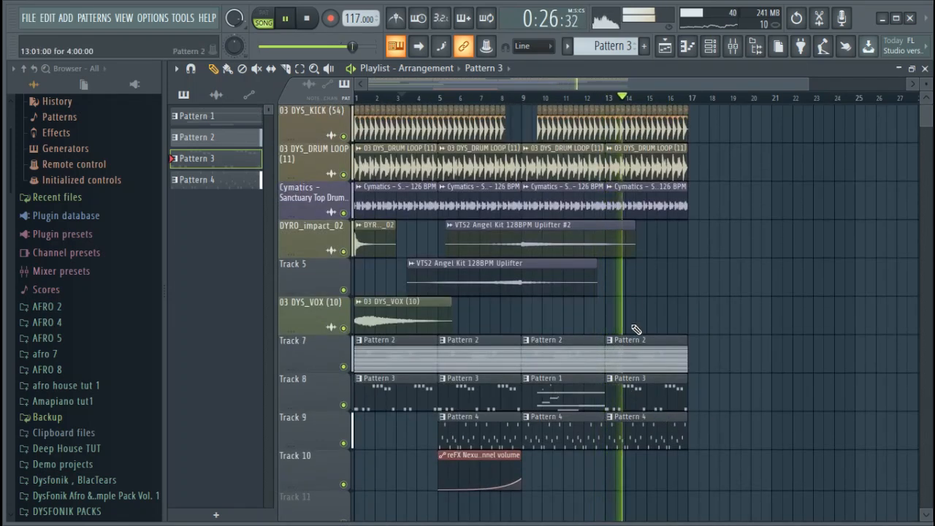
{"action": "key", "text": "space"}
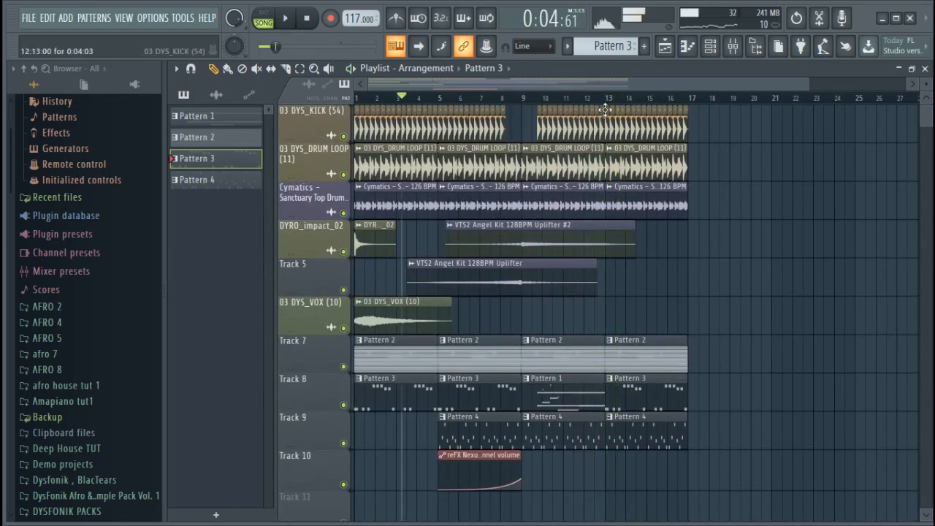
Step: Trim the start of the Pattern 3 clip at bar 13 on Track 8 so it begins at step 13
{"action": "scroll", "coordinate": [598, 106], "scroll_direction": "up", "scroll_amount": 10}
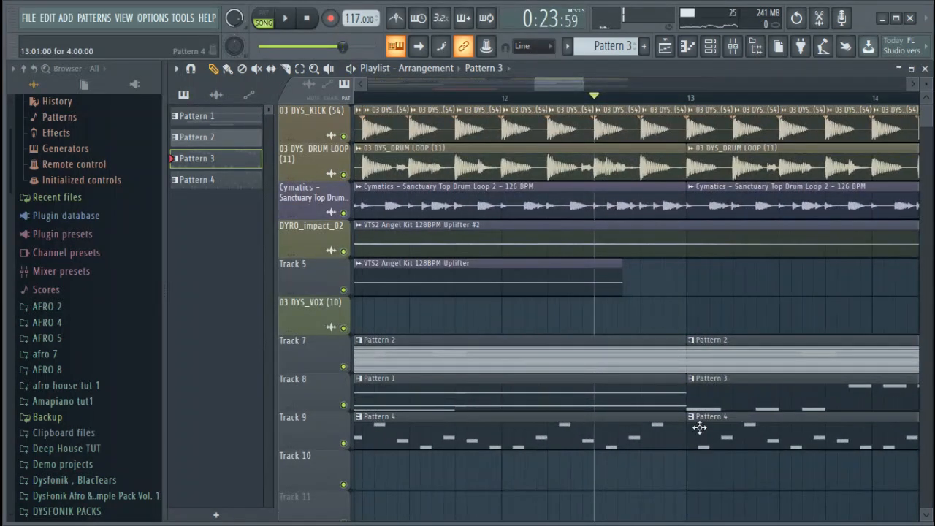
{"action": "left_click_drag", "start_coordinate": [689, 399], "coordinate": [803, 396]}
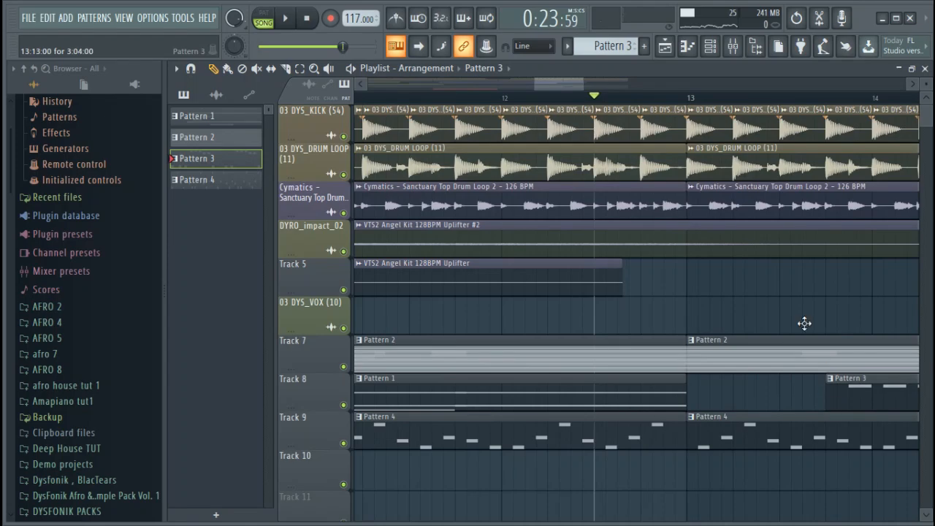
{"action": "scroll", "coordinate": [738, 102], "scroll_direction": "down", "scroll_amount": 2}
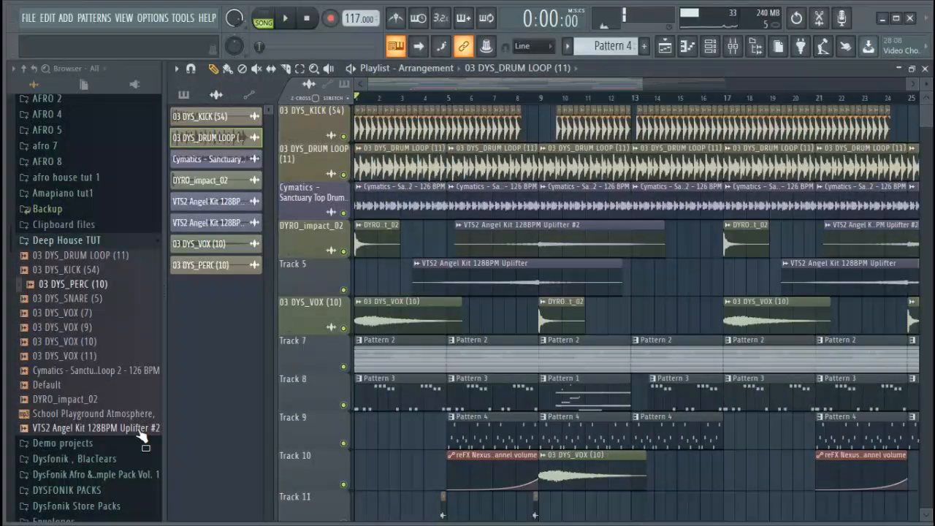
Step: Add the Shaker_-_Copy_2 sample from AFRO 4 to Track 12 at bar 1 and duplicate it end to end up to bar 33
{"action": "scroll", "coordinate": [146, 432], "scroll_direction": "up", "scroll_amount": 5}
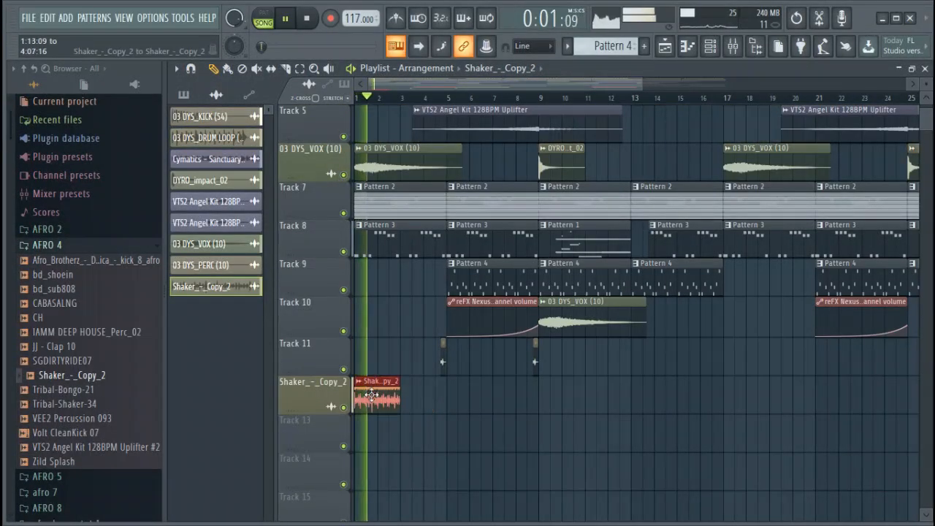
{"action": "key", "text": "ctrl+b"}
{"action": "key", "text": "ctrl+b"}
{"action": "key", "text": "ctrl+b"}
{"action": "key", "text": "ctrl+b"}
{"action": "key", "text": "ctrl+b"}
{"action": "key", "text": "ctrl+b"}
{"action": "key", "text": "ctrl+b"}
{"action": "key", "text": "ctrl+b"}
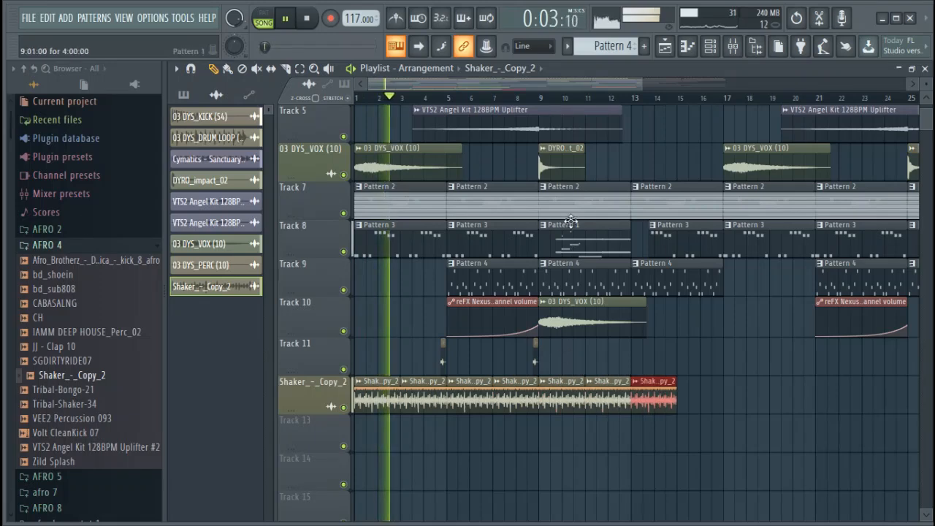
{"action": "scroll", "coordinate": [546, 107], "scroll_direction": "down", "scroll_amount": 3}
{"action": "key", "text": "ctrl+b"}
{"action": "key", "text": "ctrl+b"}
{"action": "key", "text": "ctrl+b"}
{"action": "key", "text": "ctrl+b"}
{"action": "key", "text": "ctrl+b"}
{"action": "key", "text": "ctrl+b"}
{"action": "key", "text": "ctrl+b"}
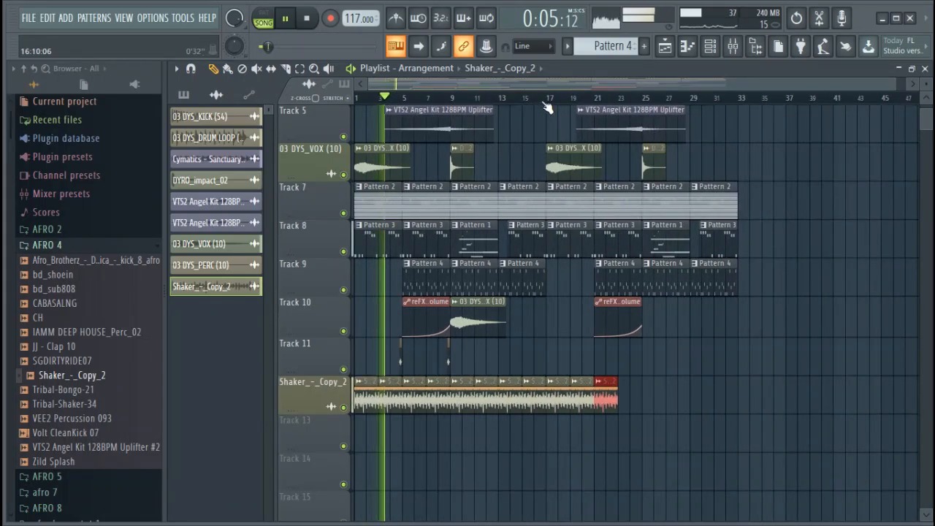
Step: Set the Shaker_-_Copy_2 channel volume to 10% and adjust the 03 DYS_PERC (10) channel volume
{"action": "double_click", "coordinate": [456, 397]}
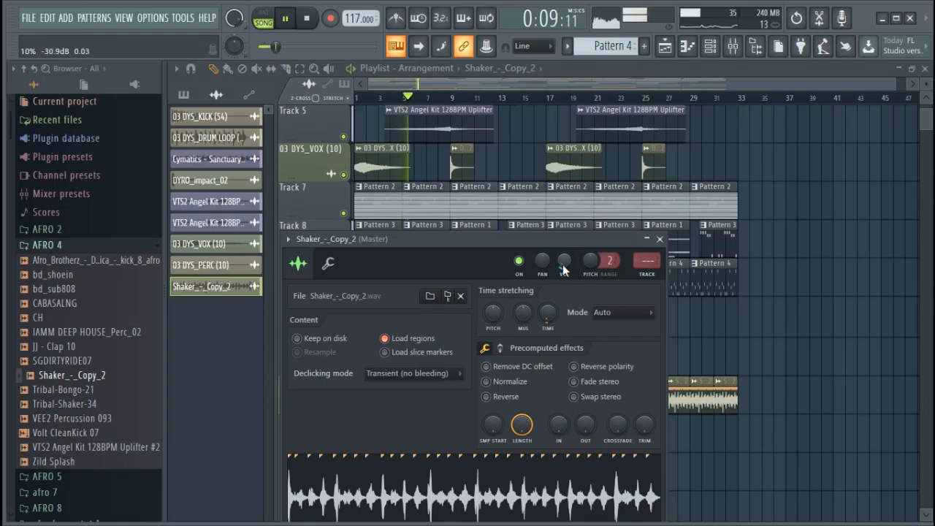
{"action": "left_click", "coordinate": [660, 240]}
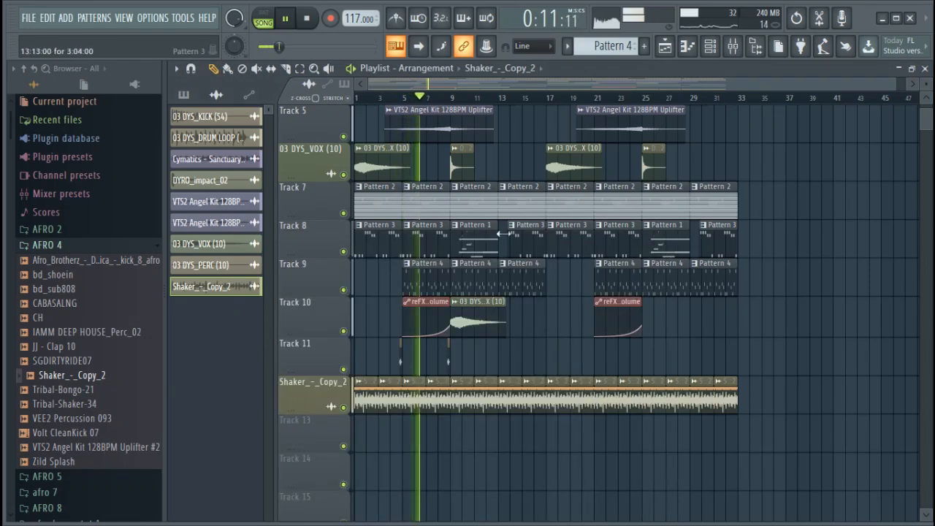
{"action": "double_click", "coordinate": [447, 359]}
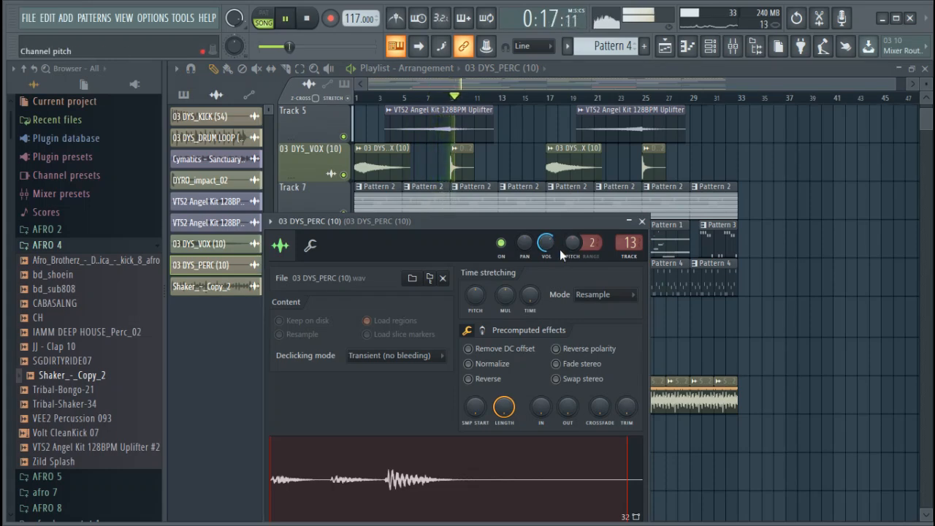
{"action": "left_click", "coordinate": [641, 221]}
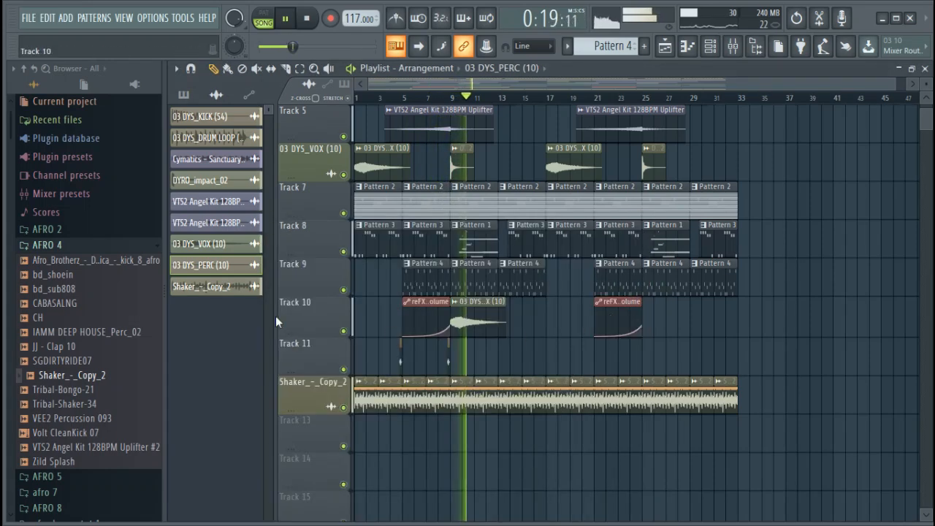
Step: Remove the 03 DYS_KICK (54) clips from bar 13 up to step 13 of that bar, and play the passage around the gap
{"action": "left_click", "coordinate": [117, 245]}
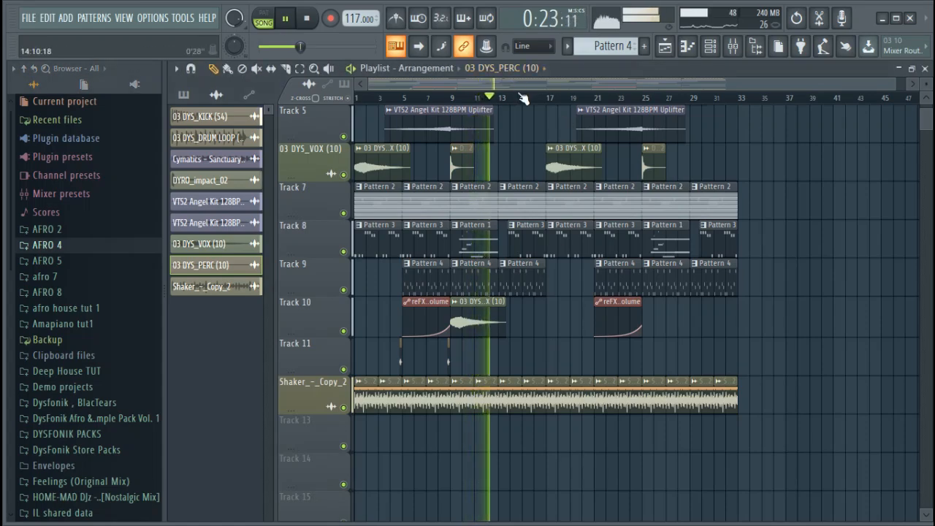
{"action": "scroll", "coordinate": [523, 99], "scroll_direction": "up", "scroll_amount": 5}
{"action": "scroll", "coordinate": [538, 265], "scroll_direction": "up", "scroll_amount": 4}
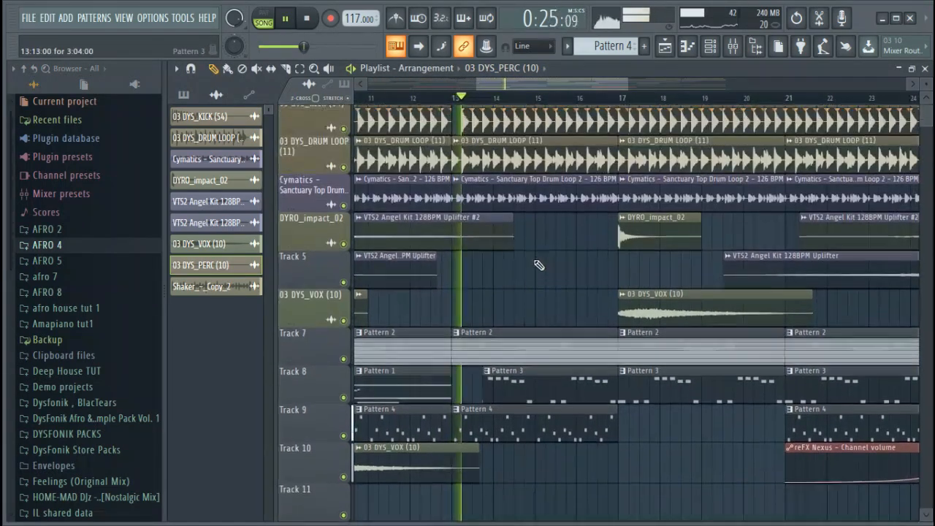
{"action": "left_click", "coordinate": [401, 99]}
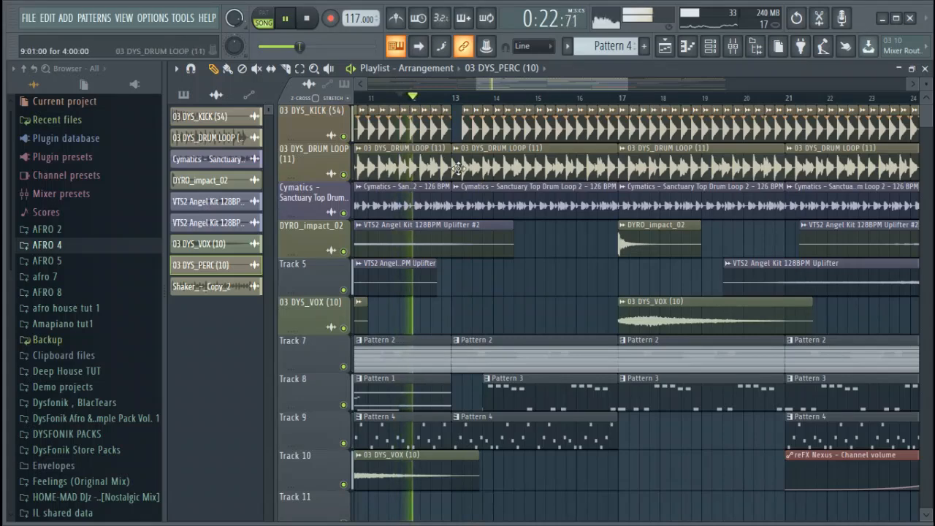
{"action": "right_click", "coordinate": [473, 136]}
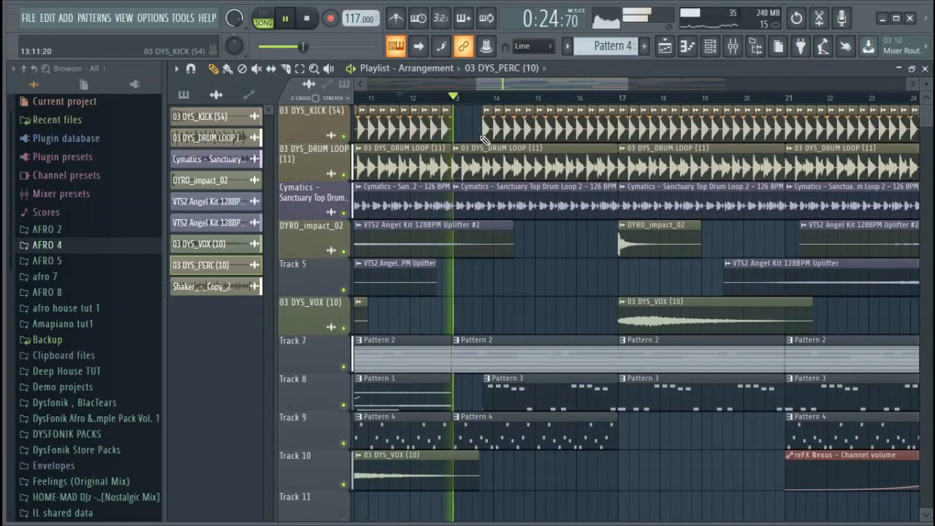
{"action": "key", "text": "space"}
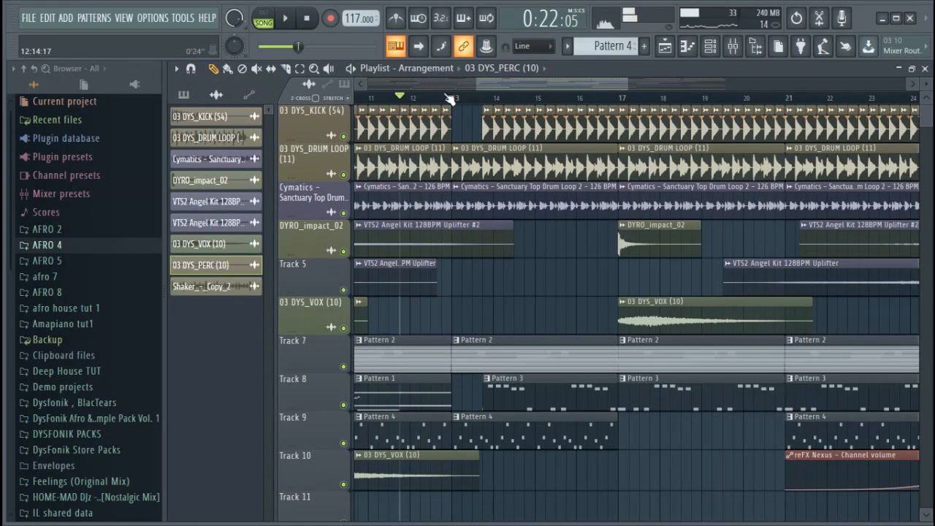
{"action": "scroll", "coordinate": [449, 99], "scroll_direction": "down", "scroll_amount": 2}
{"action": "key", "text": "space"}
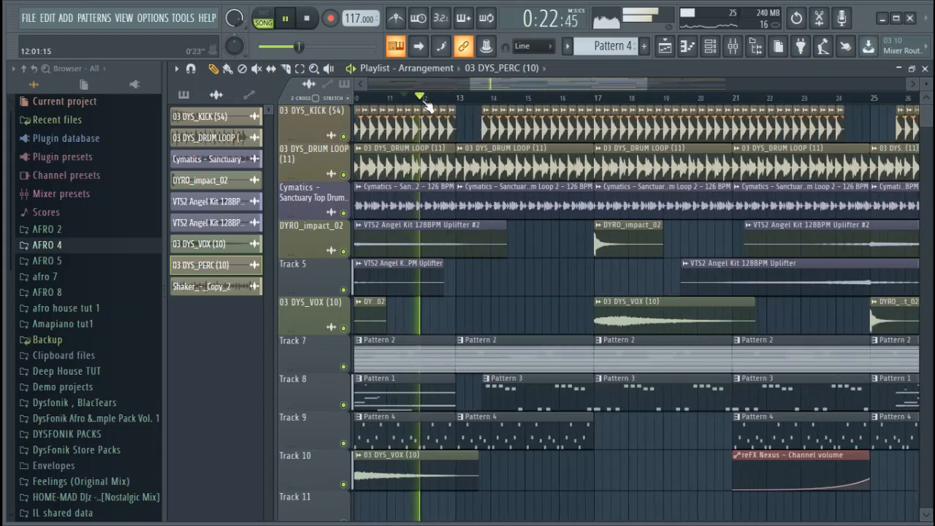
{"action": "scroll", "coordinate": [427, 105], "scroll_direction": "up", "scroll_amount": 3}
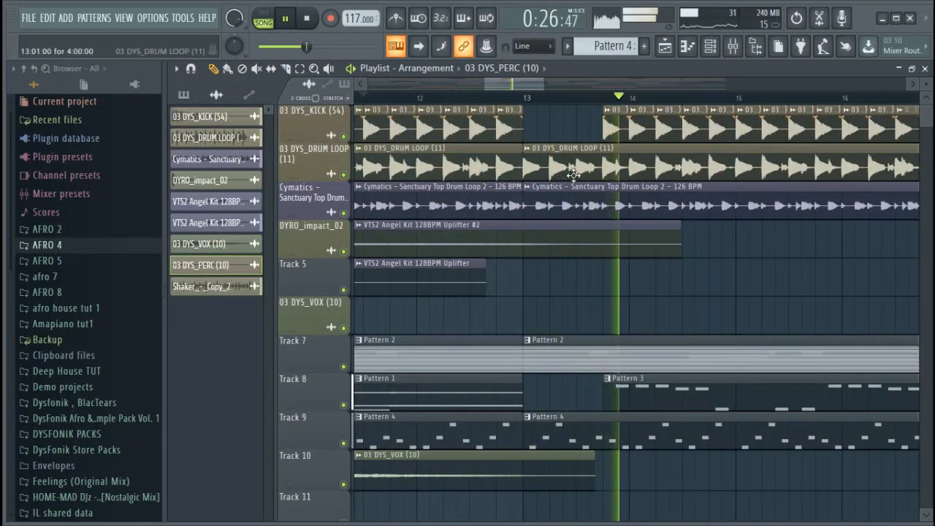
Step: Stop playback, slice the 03 DYS_DRUM LOOP (11) clips at both edges of the kick gap around bar 9, and delete the pieces within the gap
{"action": "left_click_drag", "start_coordinate": [515, 87], "coordinate": [465, 88]}
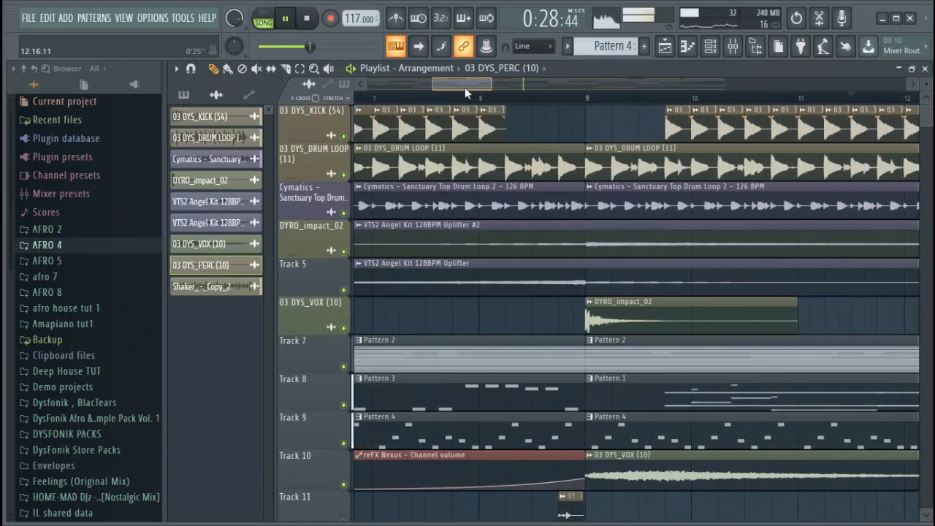
{"action": "key", "text": "space"}
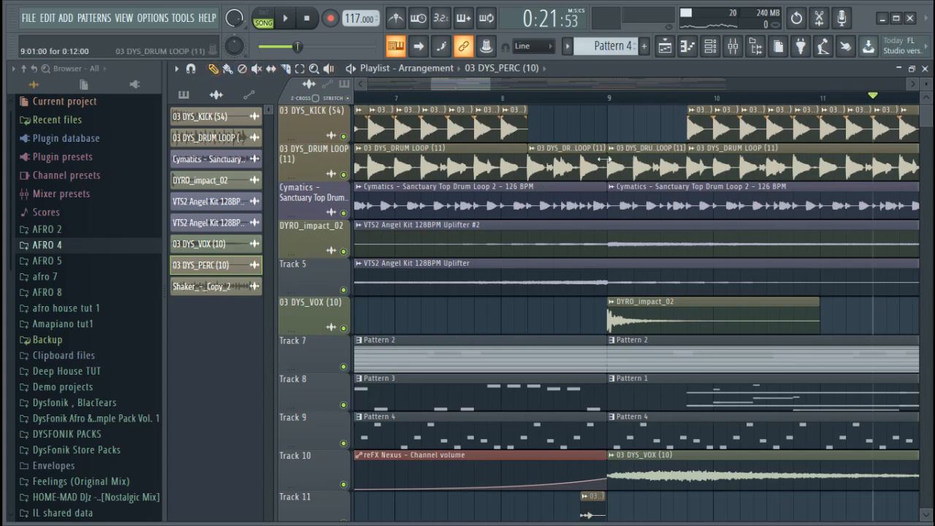
{"action": "right_click", "coordinate": [603, 159]}
{"action": "right_click", "coordinate": [612, 154]}
Step: Slice the drum loop and Cymatics top loop at step 13 of bar 13, and delete both pieces from bar 13 up to that cut
{"action": "scroll", "coordinate": [585, 89], "scroll_direction": "down", "scroll_amount": 3}
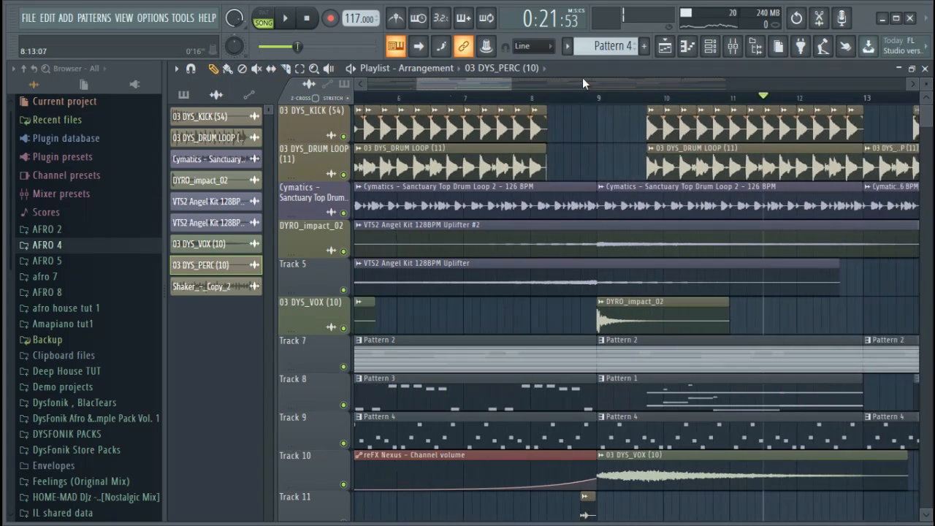
{"action": "scroll", "coordinate": [582, 78], "scroll_direction": "right", "scroll_amount": 4}
{"action": "scroll", "coordinate": [631, 102], "scroll_direction": "up", "scroll_amount": 3}
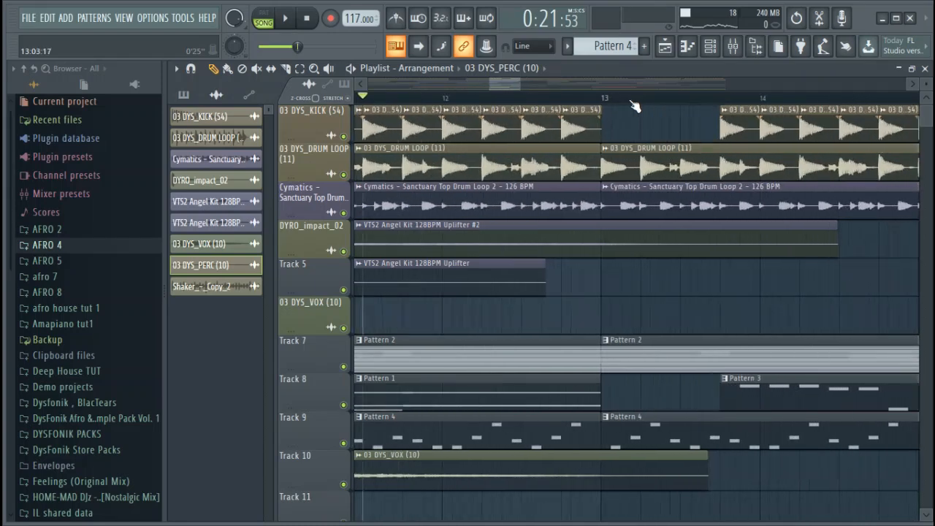
{"action": "scroll", "coordinate": [634, 105], "scroll_direction": "up", "scroll_amount": 1}
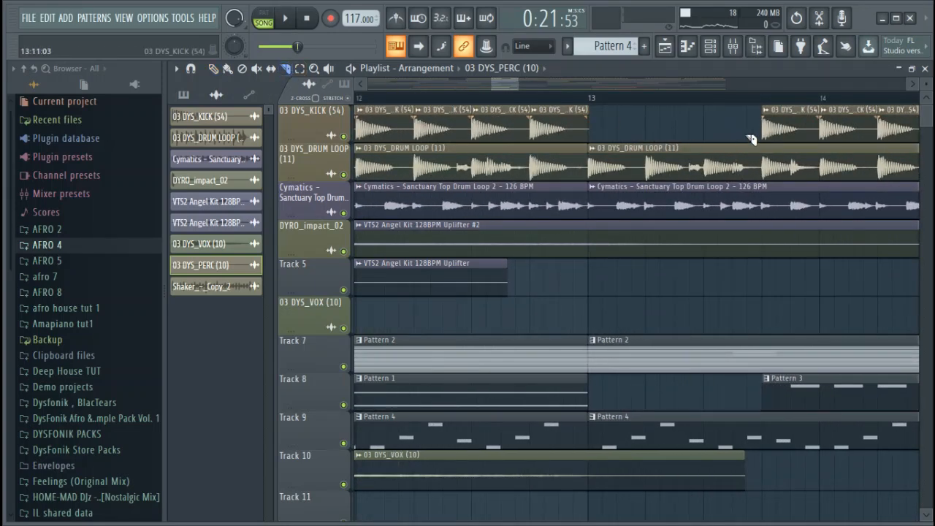
{"action": "left_click_drag", "start_coordinate": [775, 208], "coordinate": [767, 212]}
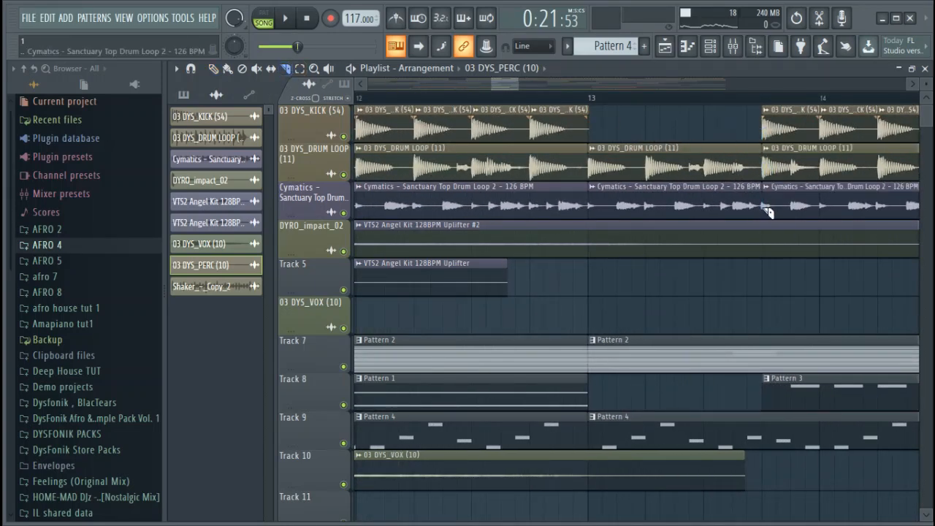
{"action": "right_click", "coordinate": [681, 150]}
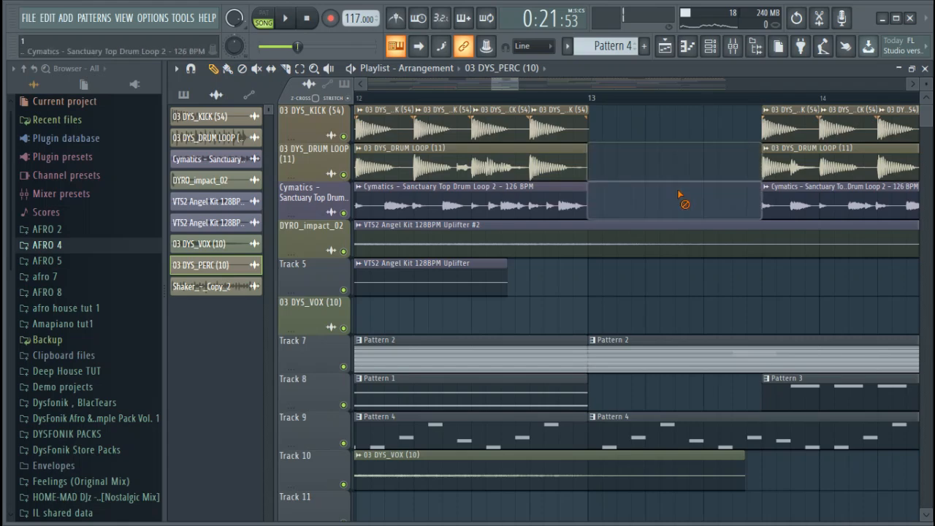
{"action": "right_click", "coordinate": [678, 198]}
Step: Play the arrangement from bar 11 to check the new drum breaks against the other tracks, and stop playback
{"action": "scroll", "coordinate": [672, 100], "scroll_direction": "down", "scroll_amount": 3}
{"action": "key", "text": "space"}
{"action": "scroll", "coordinate": [666, 101], "scroll_direction": "down", "scroll_amount": 3}
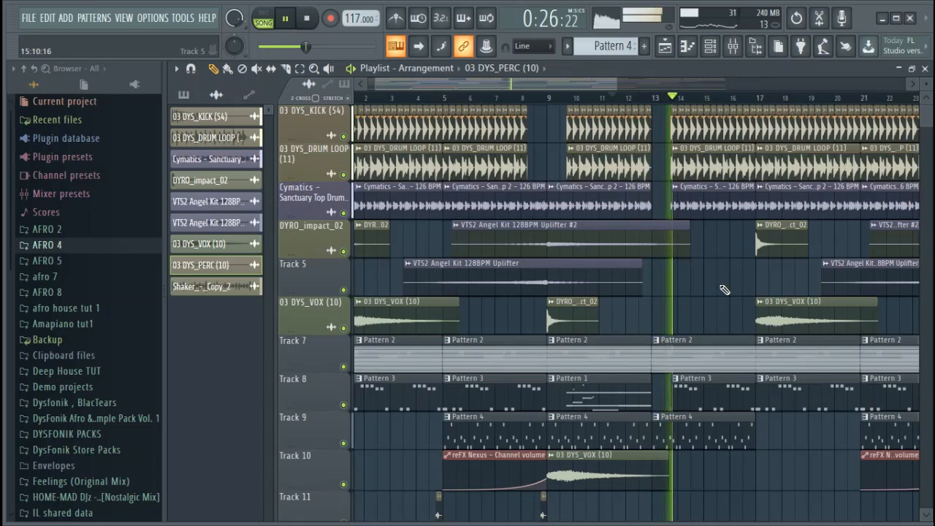
{"action": "scroll", "coordinate": [700, 105], "scroll_direction": "down", "scroll_amount": 1}
{"action": "scroll", "coordinate": [700, 104], "scroll_direction": "down", "scroll_amount": 2}
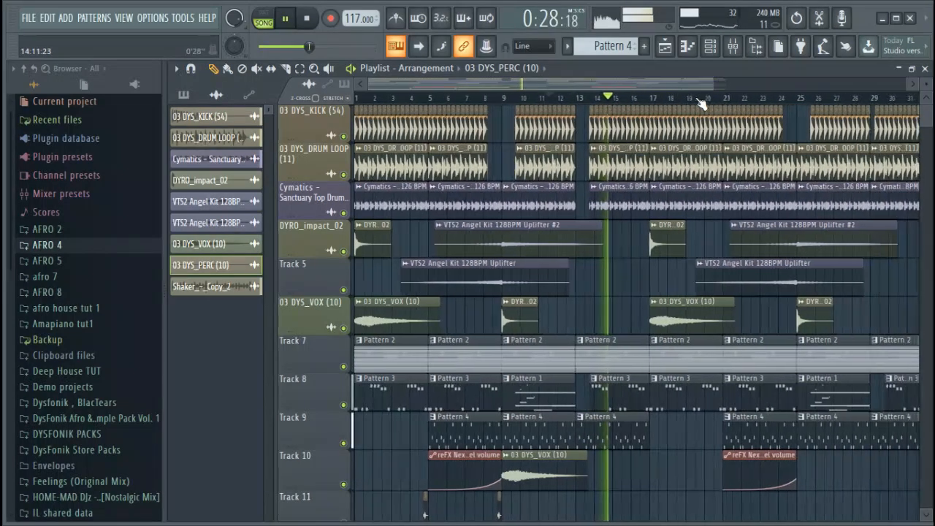
{"action": "scroll", "coordinate": [618, 333], "scroll_direction": "down", "scroll_amount": 3}
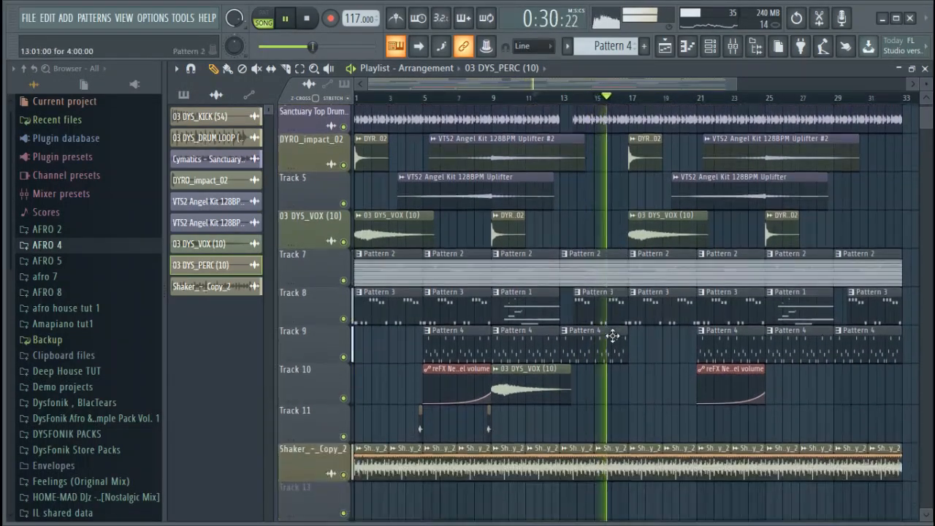
{"action": "scroll", "coordinate": [618, 322], "scroll_direction": "up", "scroll_amount": 1}
{"action": "scroll", "coordinate": [619, 318], "scroll_direction": "up", "scroll_amount": 2}
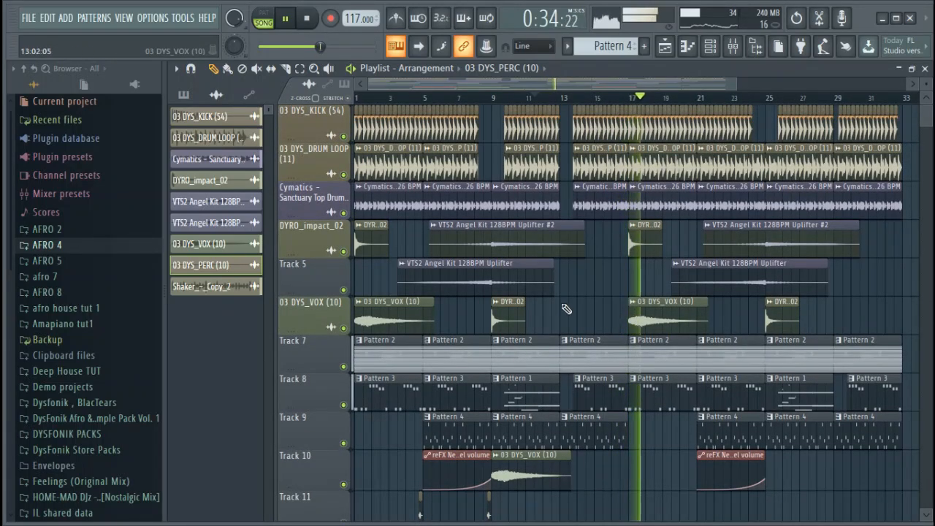
{"action": "key", "text": "space"}
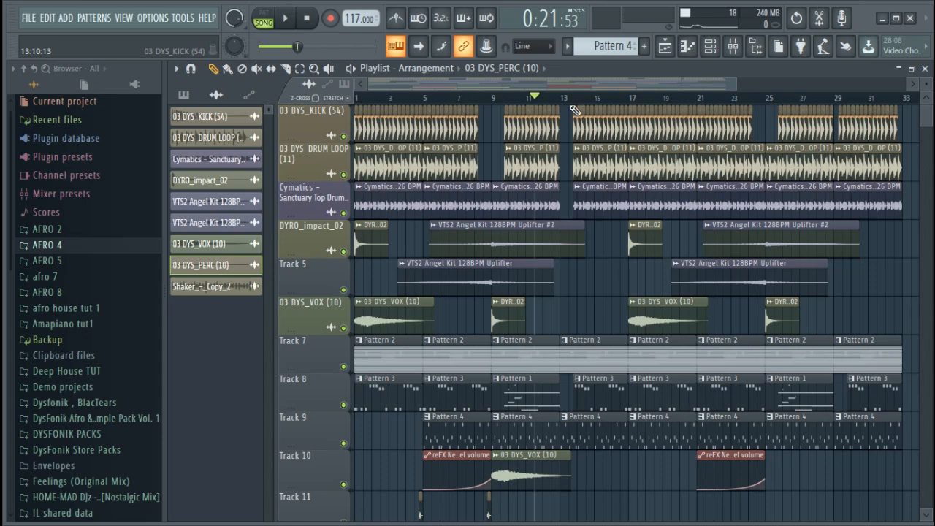
{"action": "scroll", "coordinate": [577, 176], "scroll_direction": "down", "scroll_amount": 3}
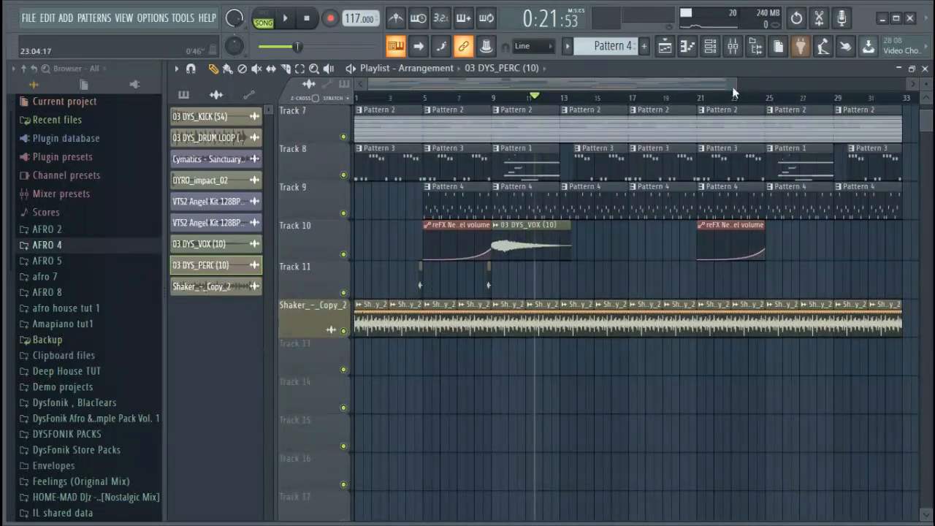
{"action": "left_click_drag", "start_coordinate": [736, 80], "coordinate": [709, 129]}
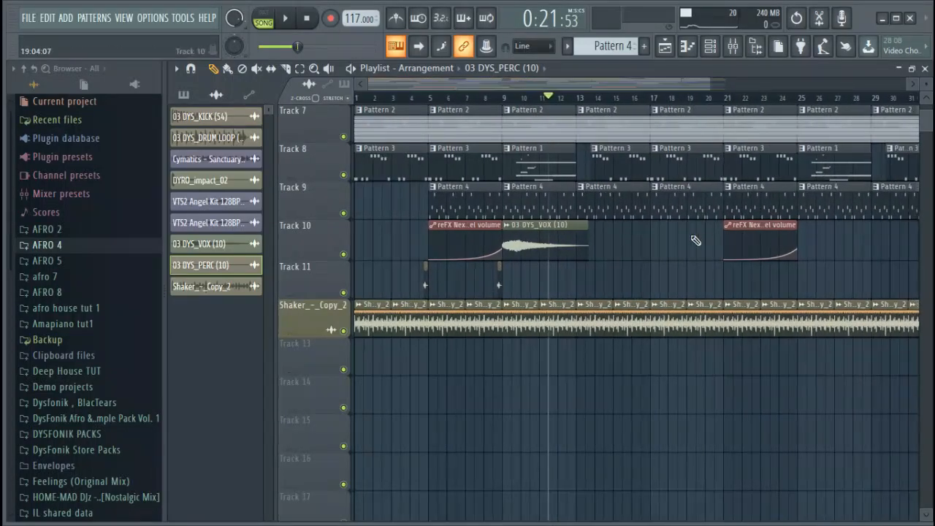
{"action": "scroll", "coordinate": [695, 241], "scroll_direction": "up", "scroll_amount": 3}
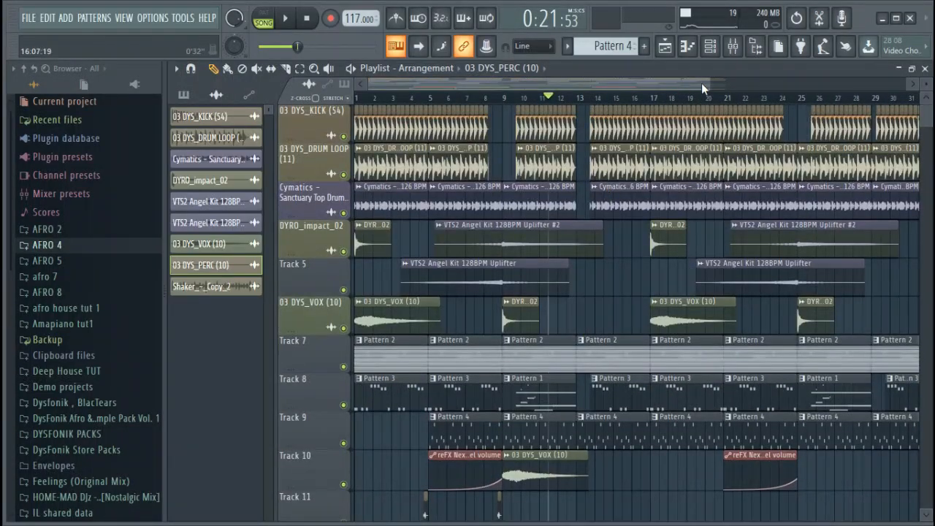